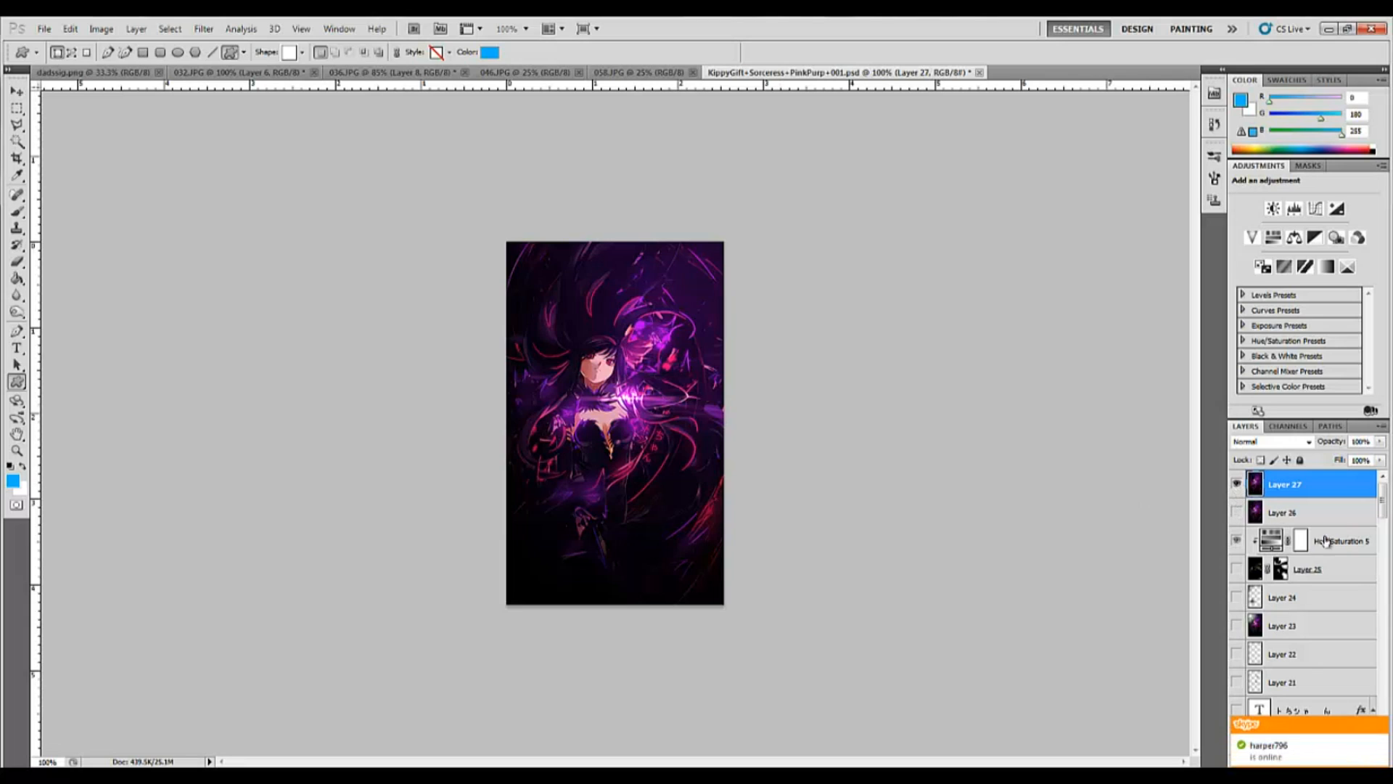
Hide the top Layer 27 and show Layer 2 near the bottom of the layer stack
left_click(1238, 484)
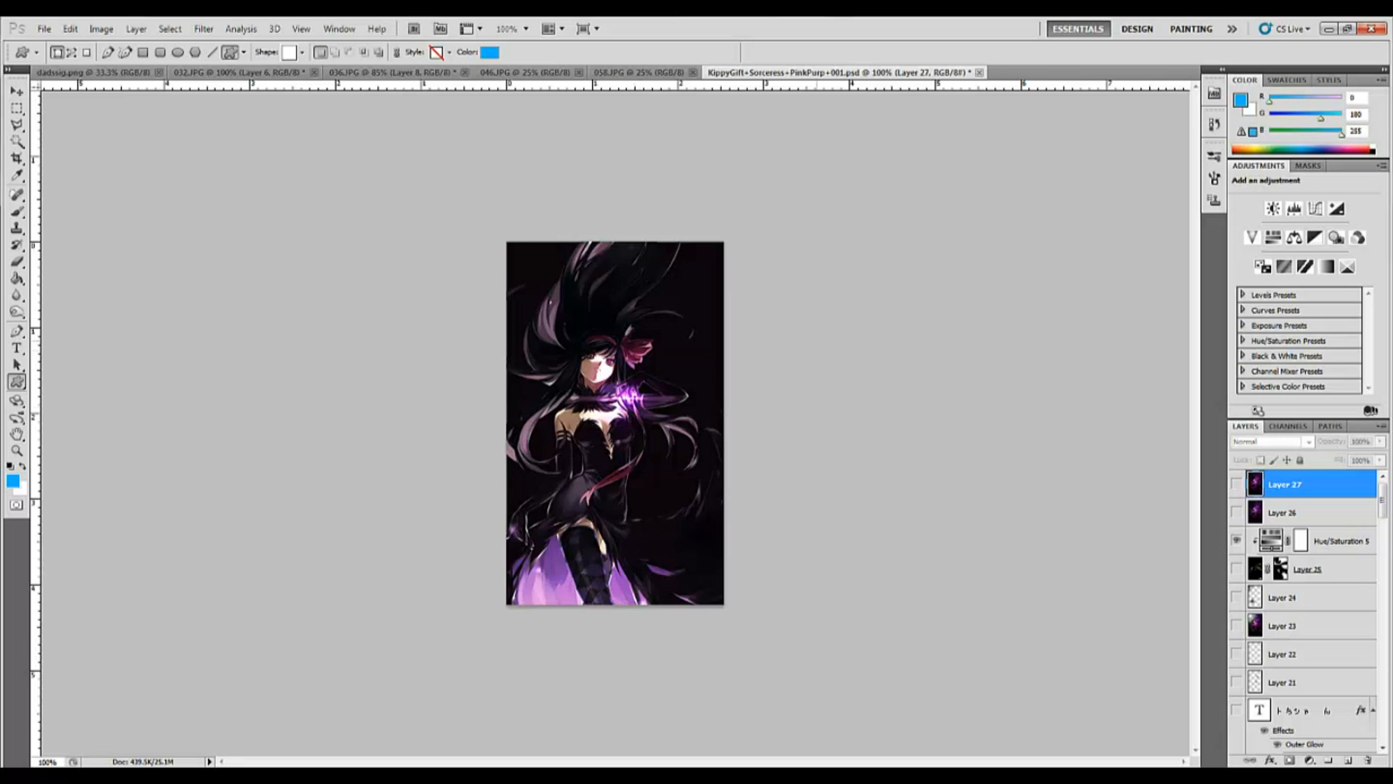
left_click_drag(1384, 508, 1373, 750)
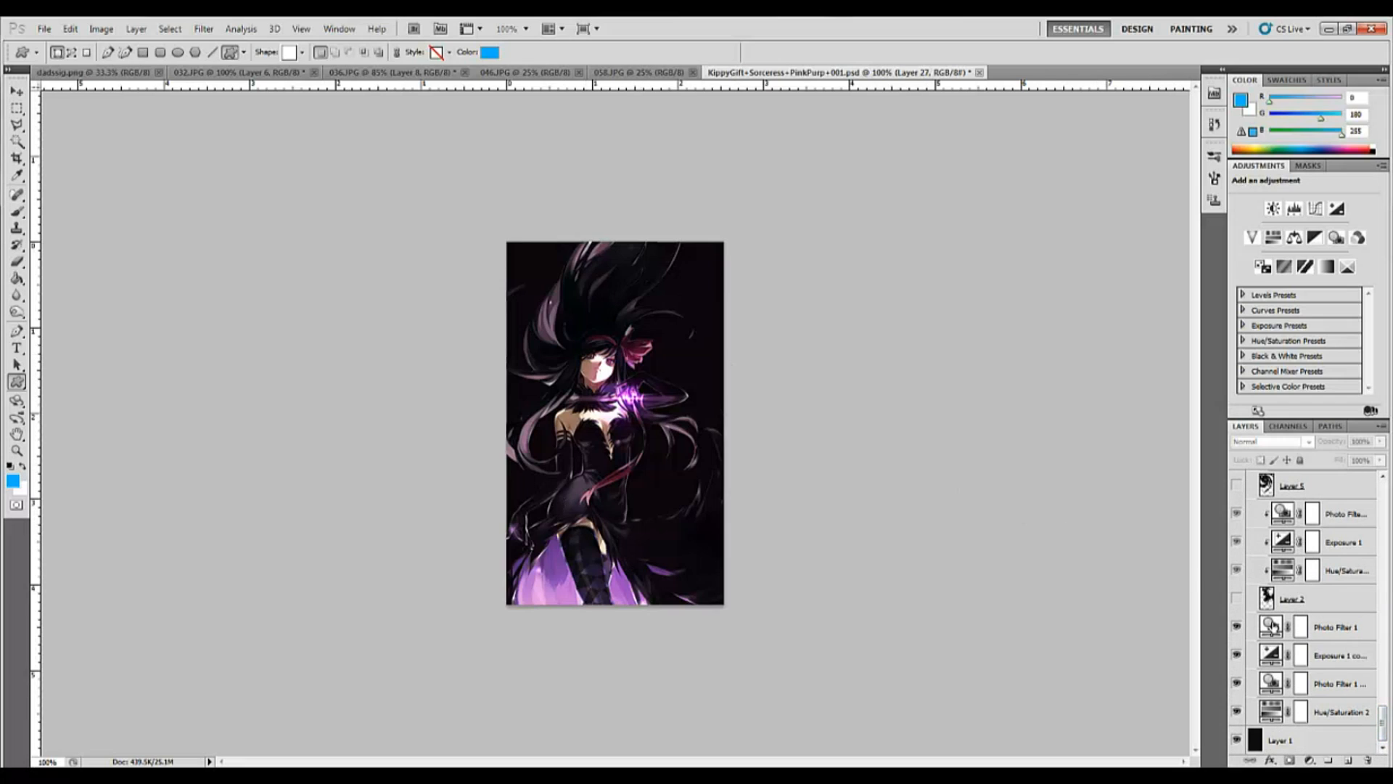
left_click_drag(1376, 722, 1389, 695)
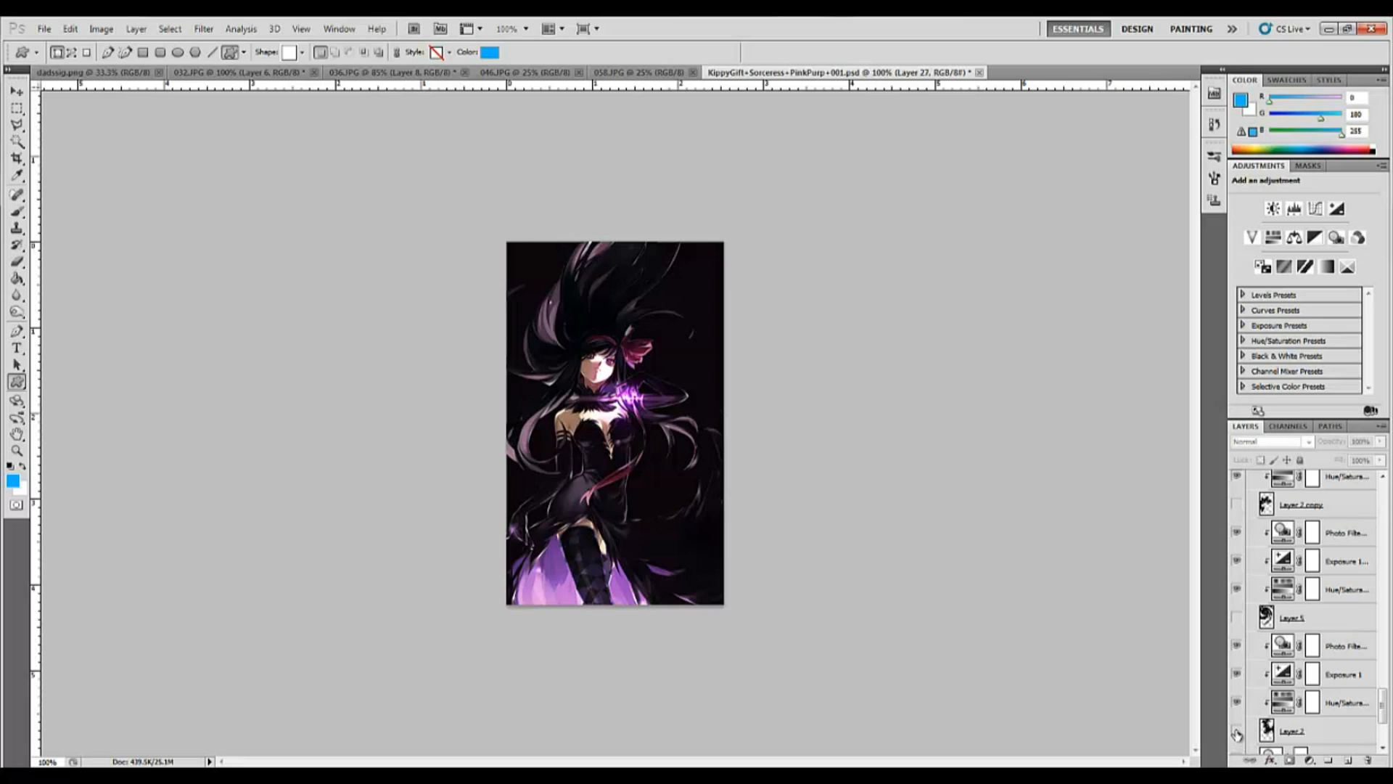
Compare the image with and without the Hue/Saturation adjustment clipped to Layer 2, and show Layer 5
left_click(1332, 702)
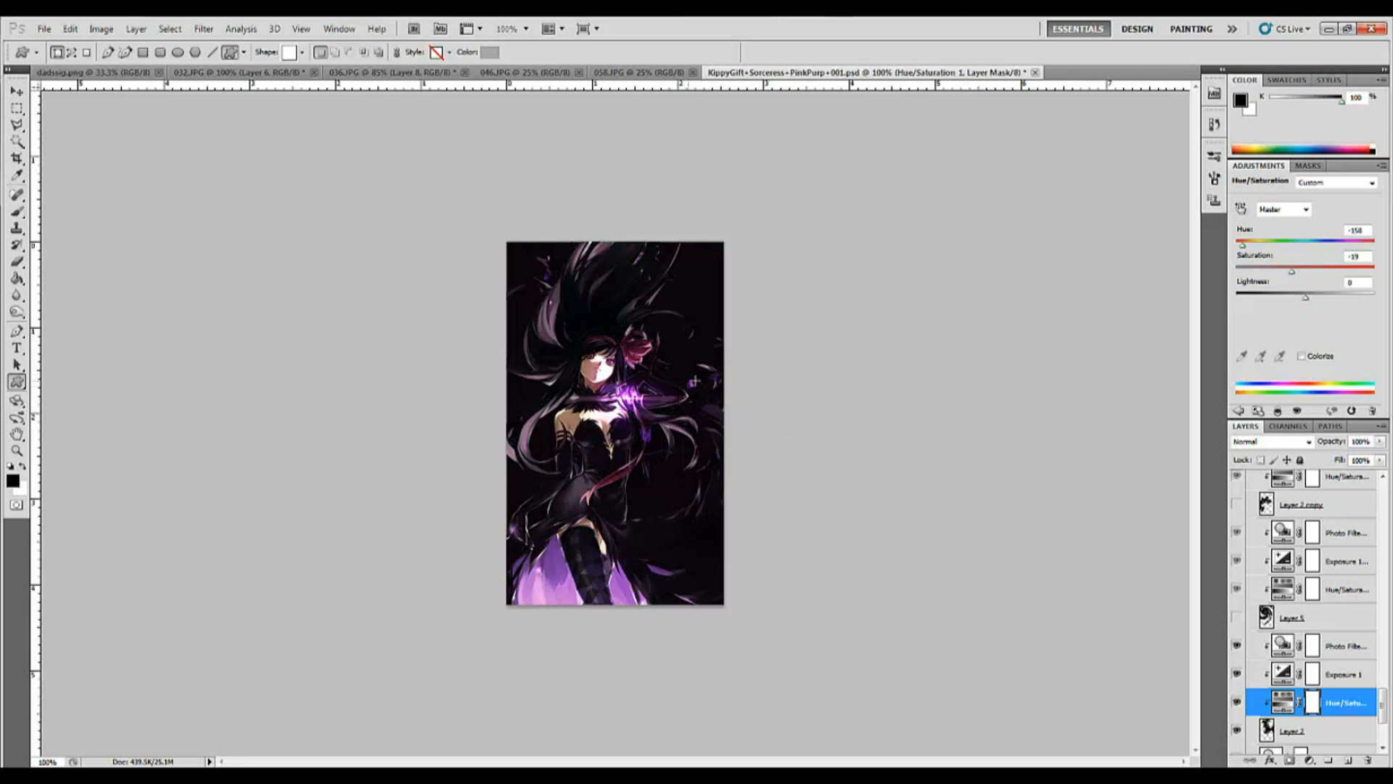
left_click(1237, 703)
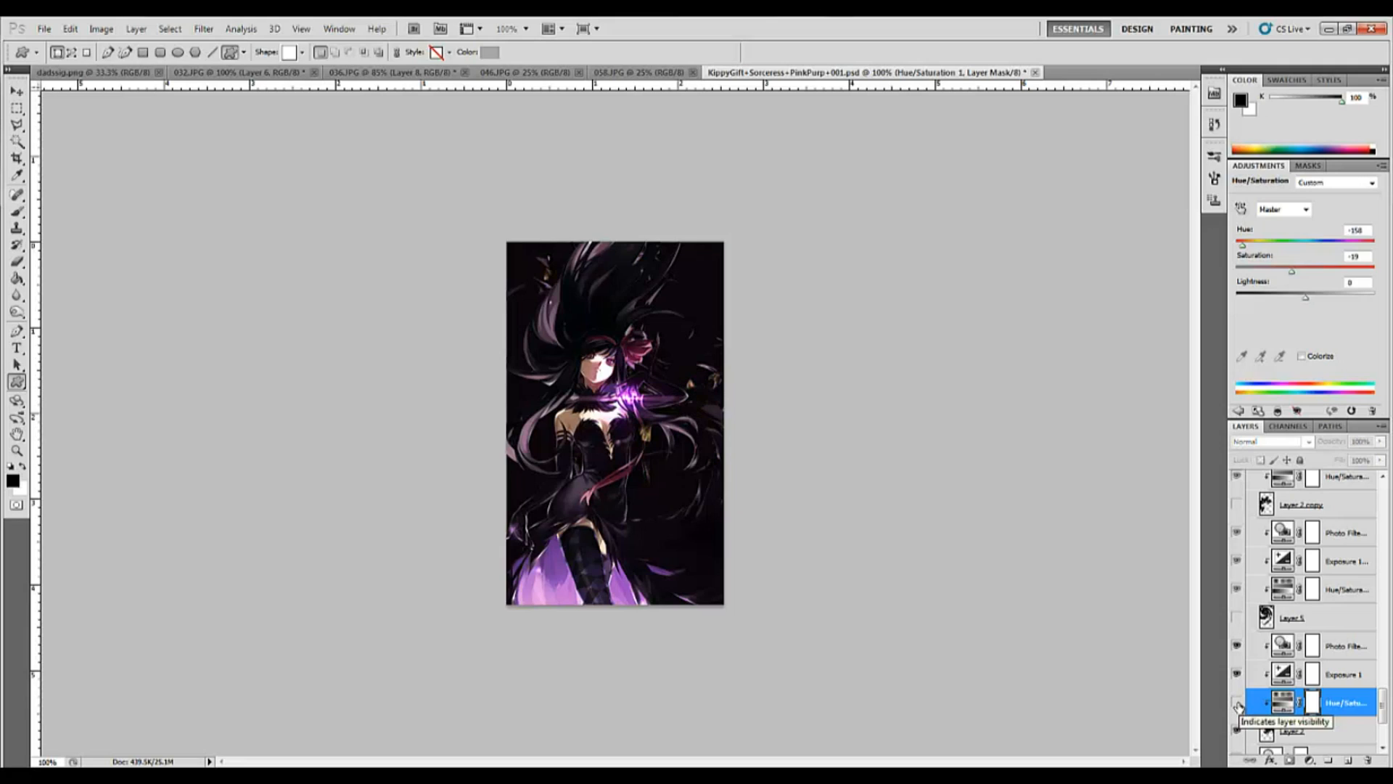
left_click(1237, 704)
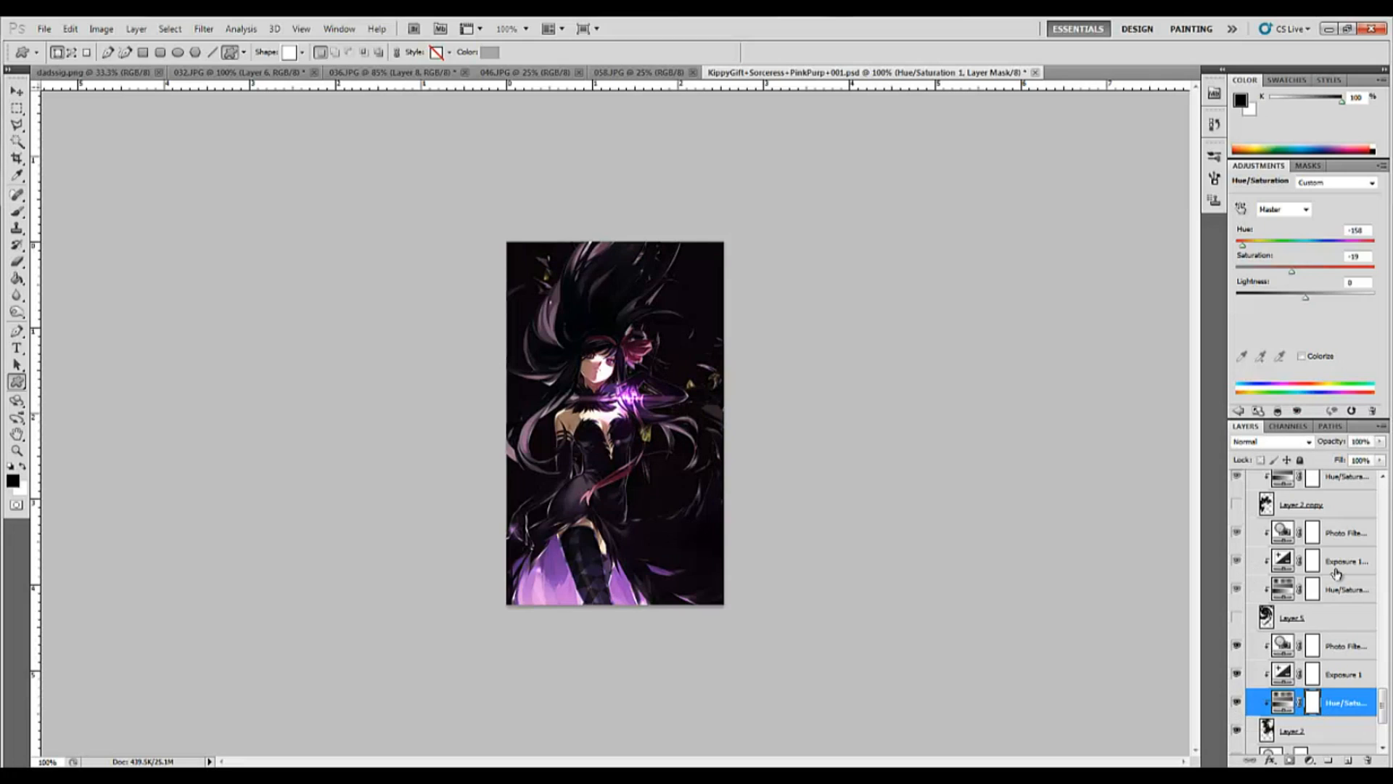
left_click(1327, 617)
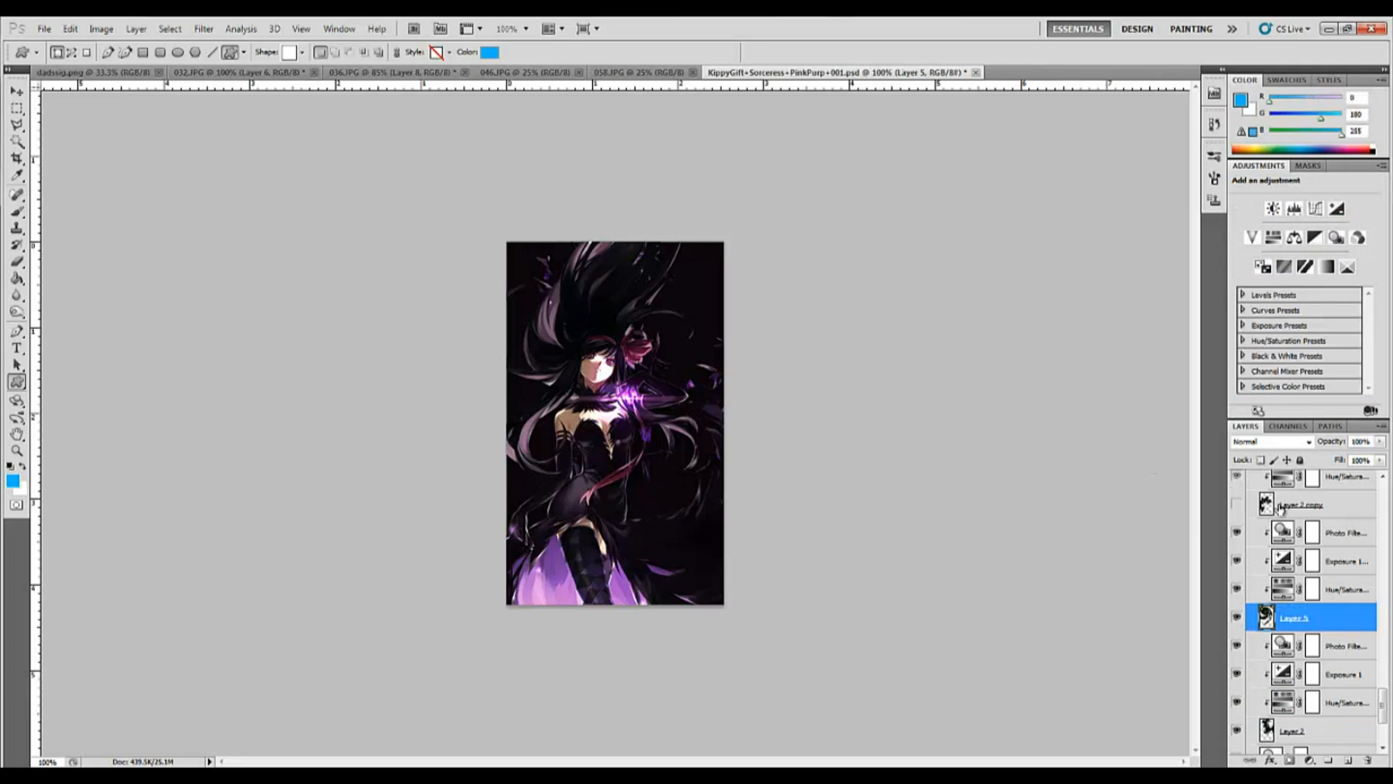
left_click(1238, 619)
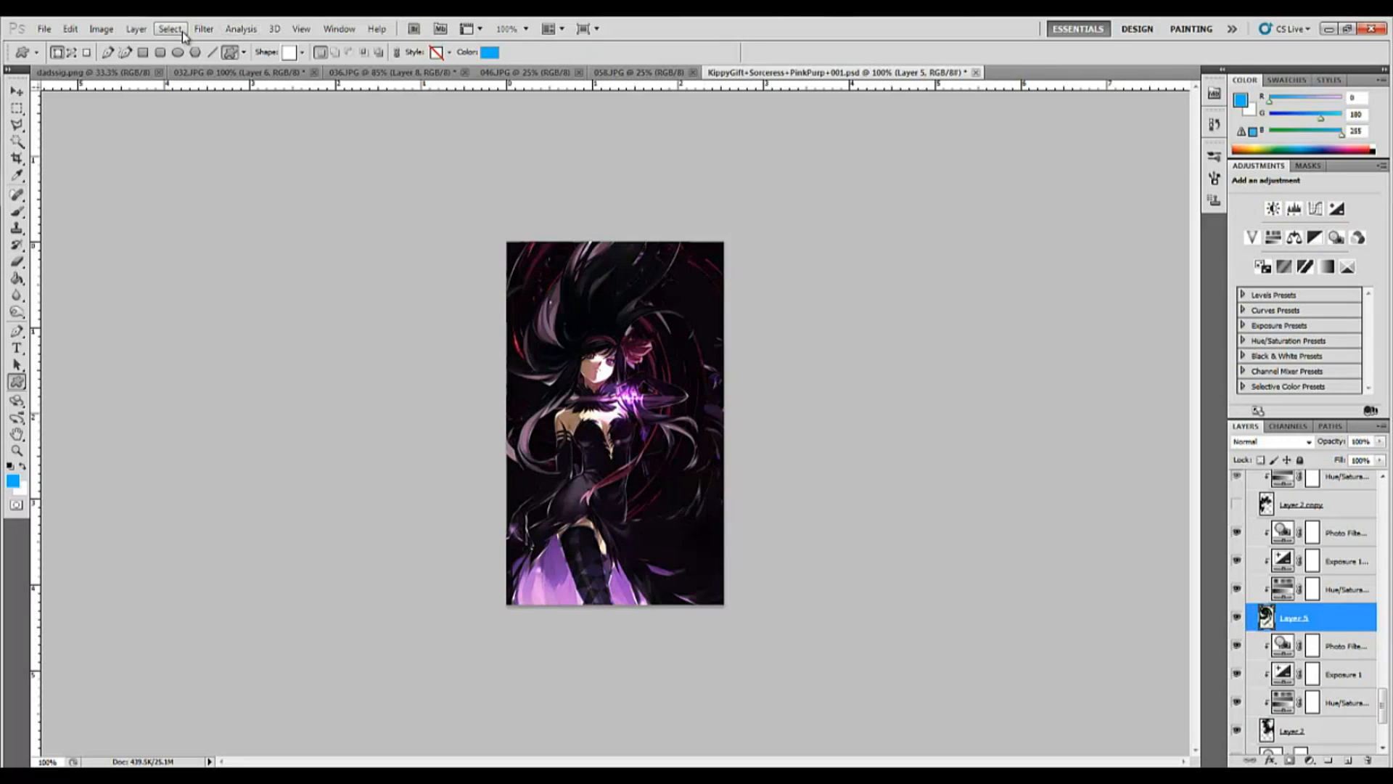
Try a Twirl distortion with an angle of 239 on Layer 5
left_click(204, 29)
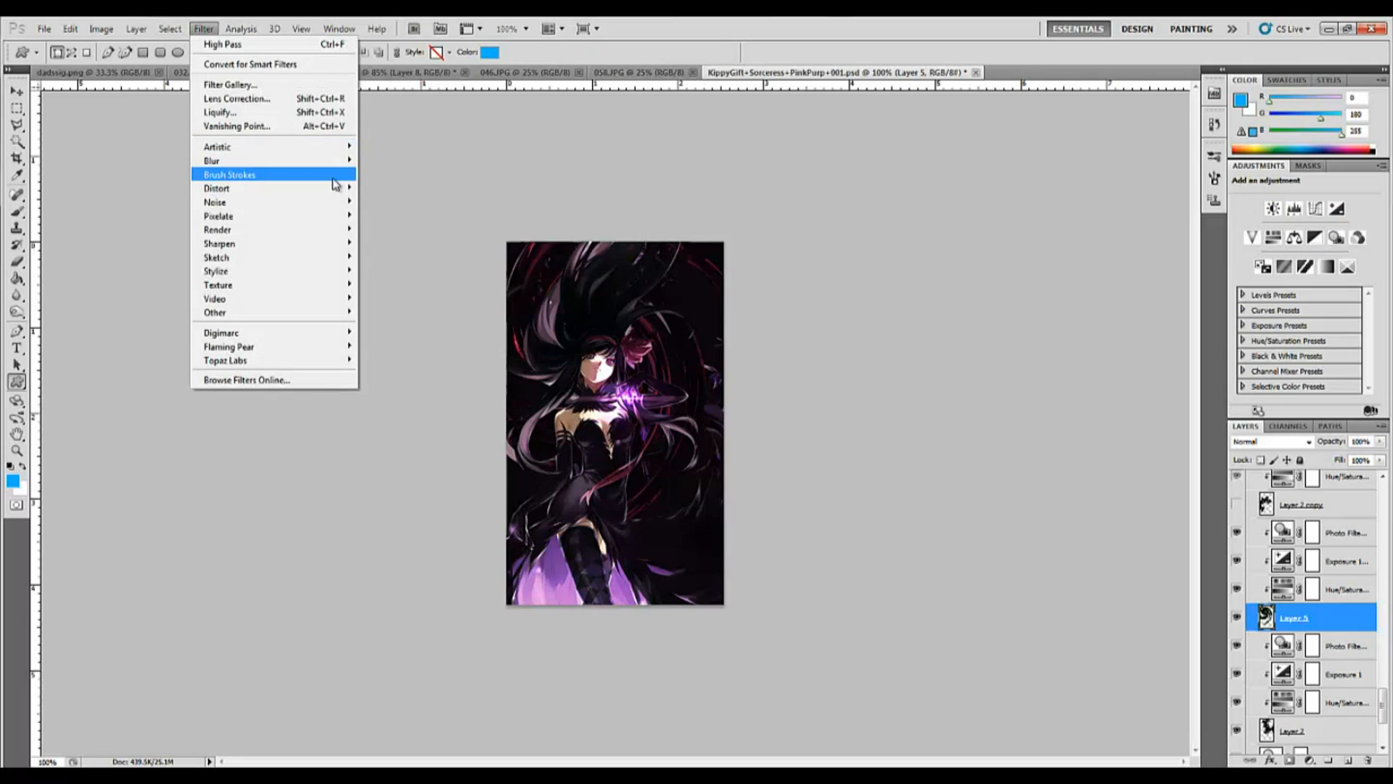
mouse_move(333, 191)
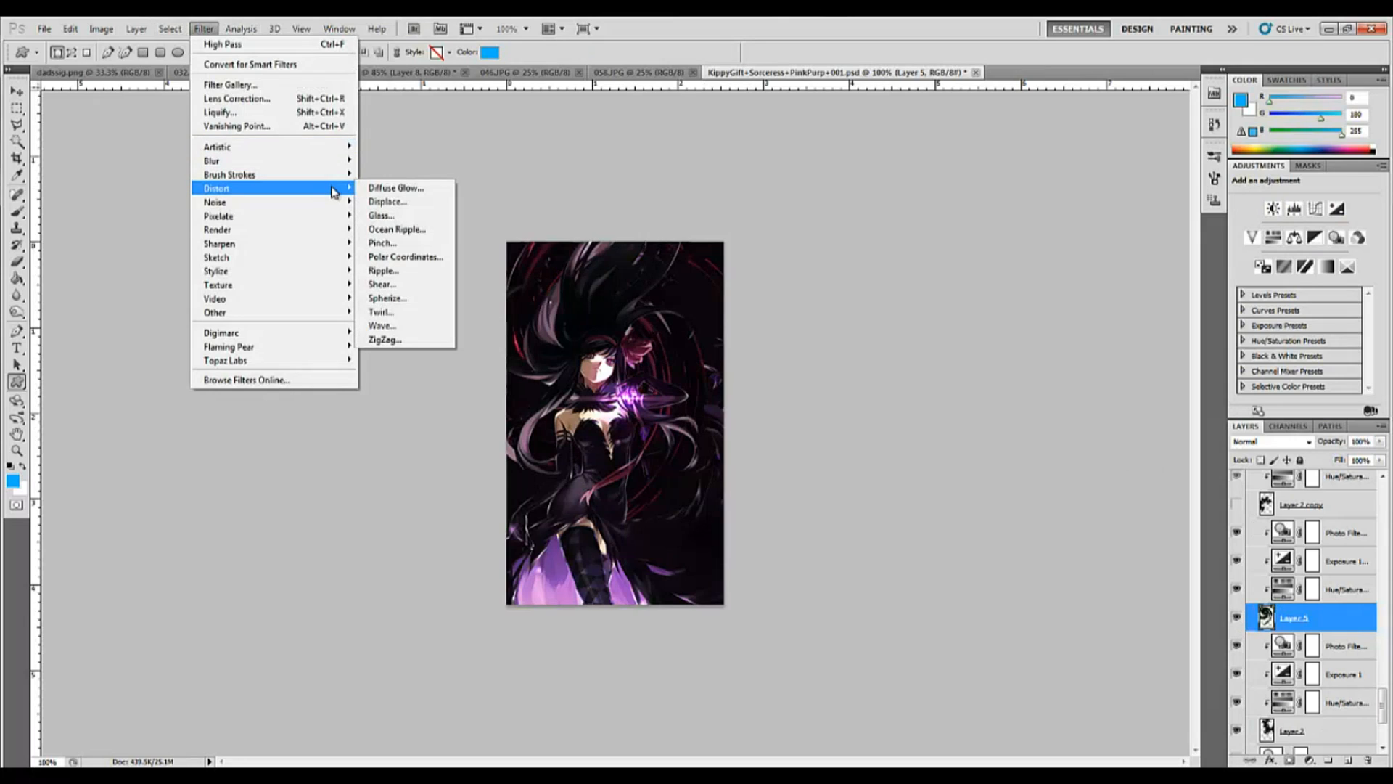
left_click(389, 314)
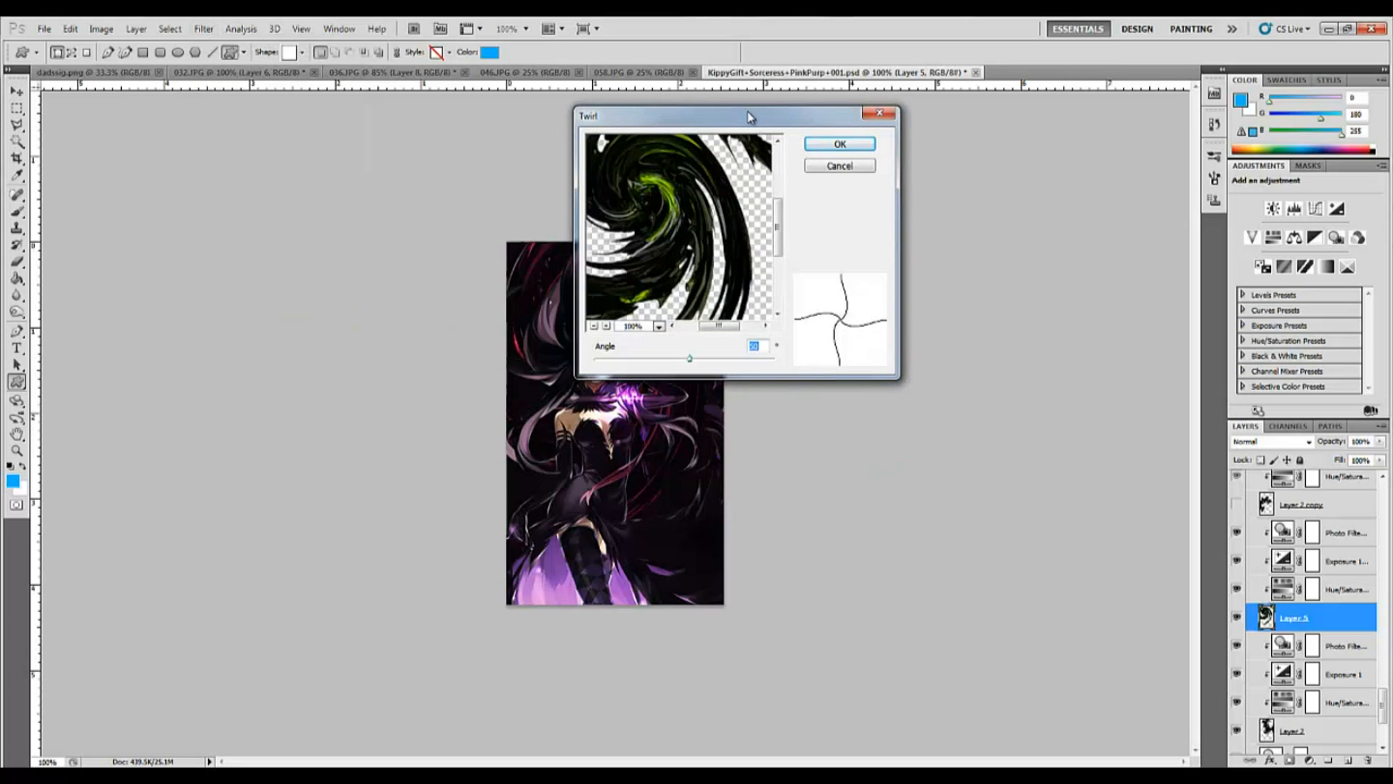
left_click_drag(766, 121, 982, 175)
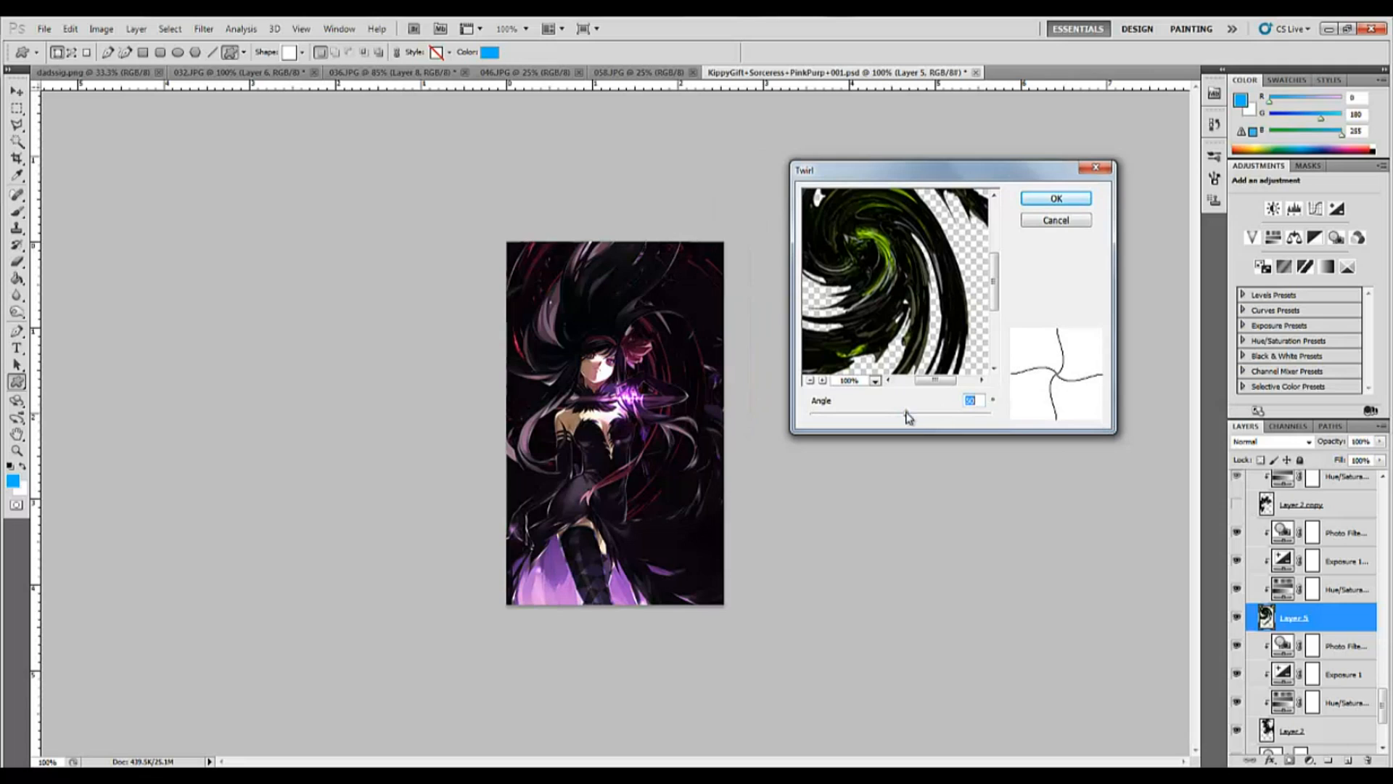
mouse_move(907, 416)
left_mouse_down()
mouse_move(942, 417)
mouse_move(864, 415)
mouse_move(921, 410)
left_mouse_up()
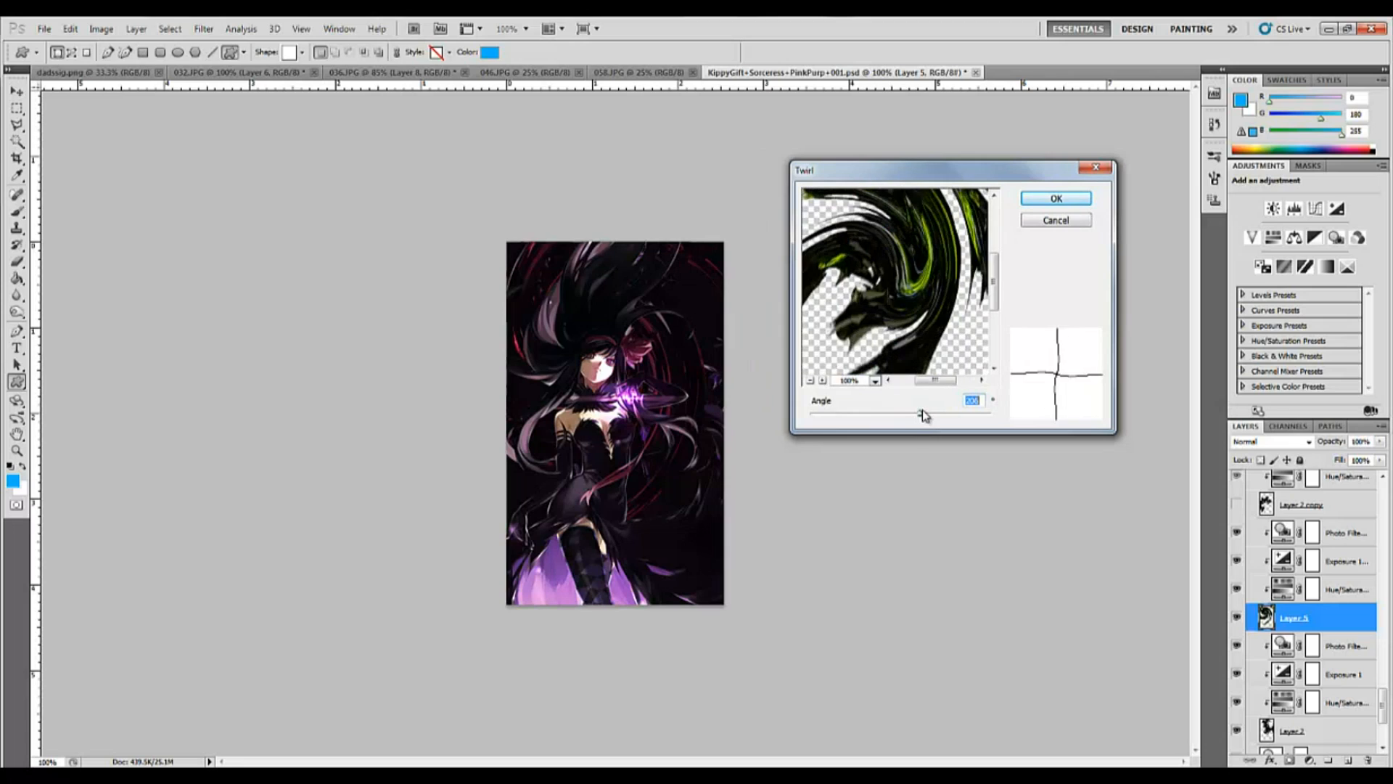
left_click(1060, 219)
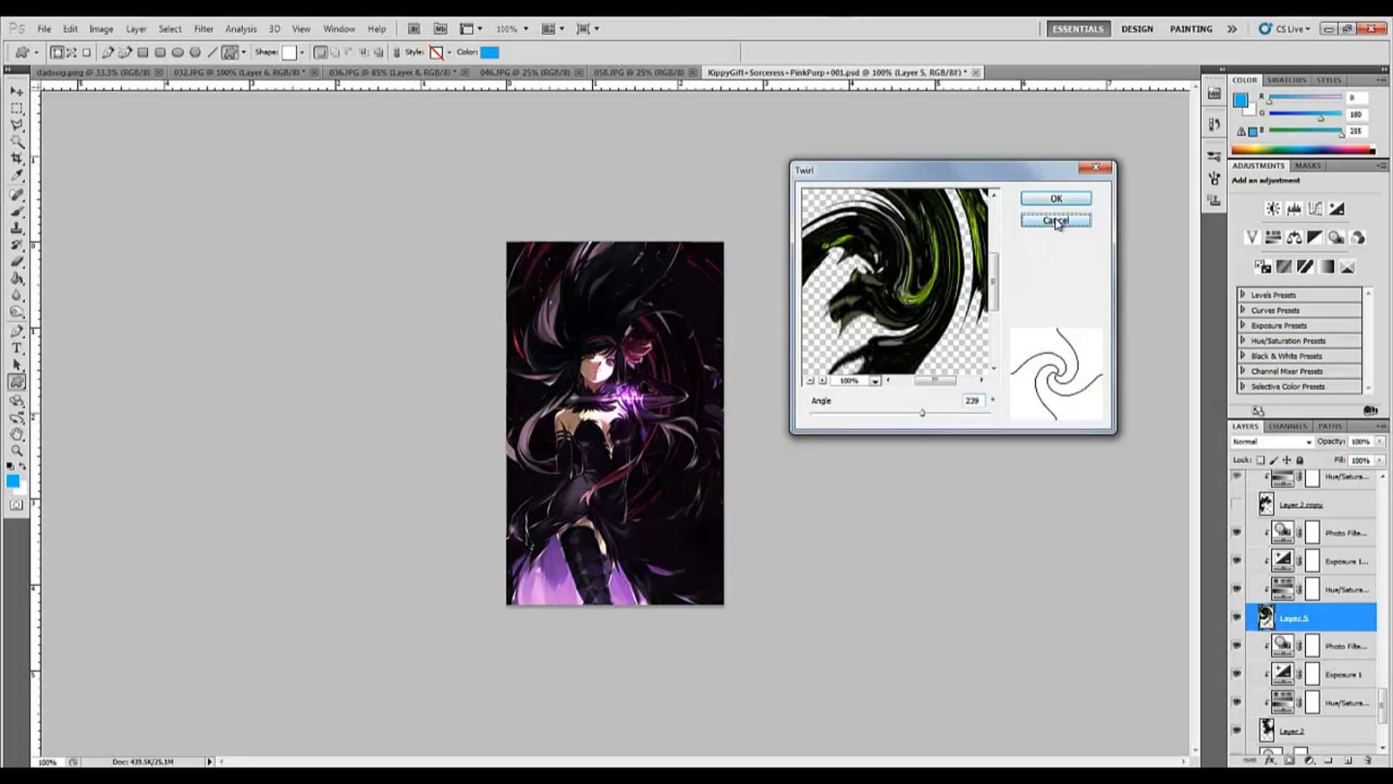
Inspect the Hue/Saturation adjustment clipped to Layer 5, and show Layer 2 copy
left_click(1353, 591)
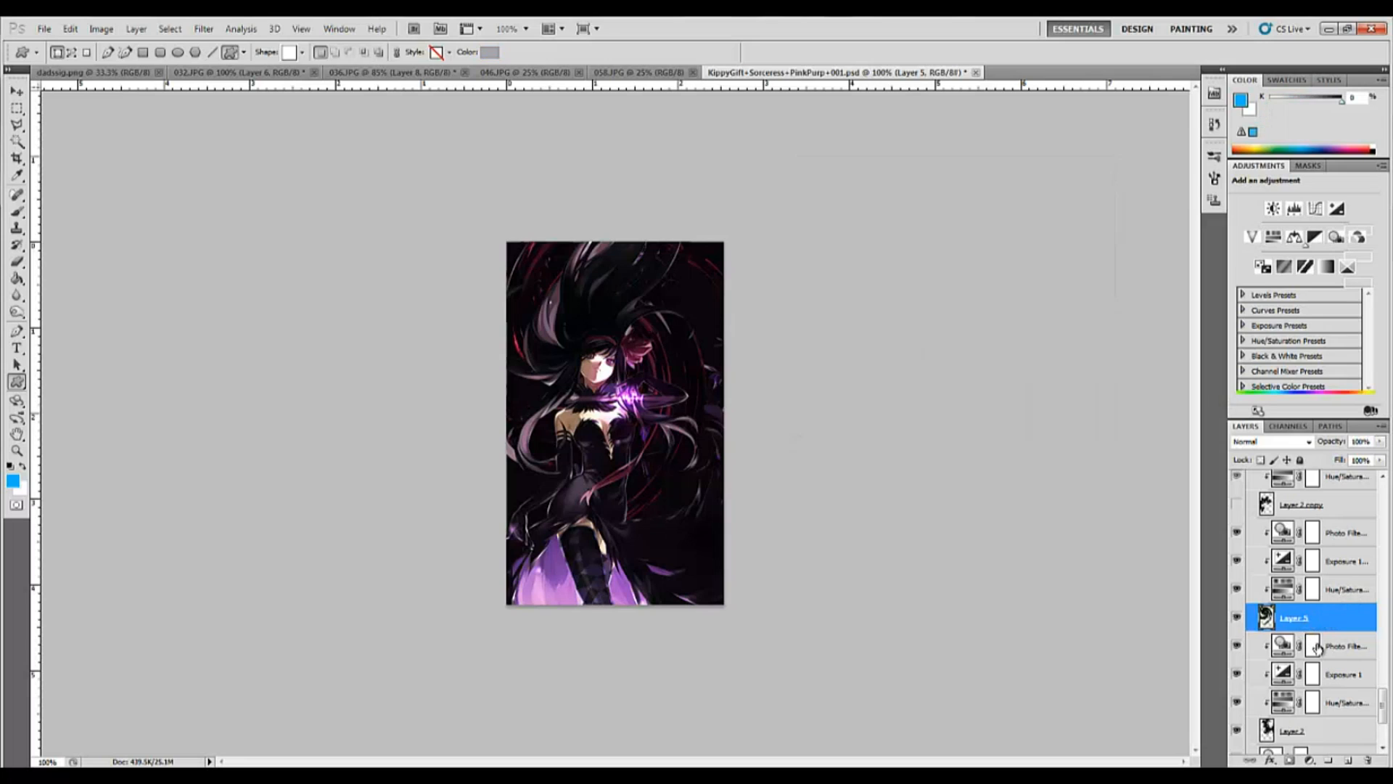
left_click(1292, 584)
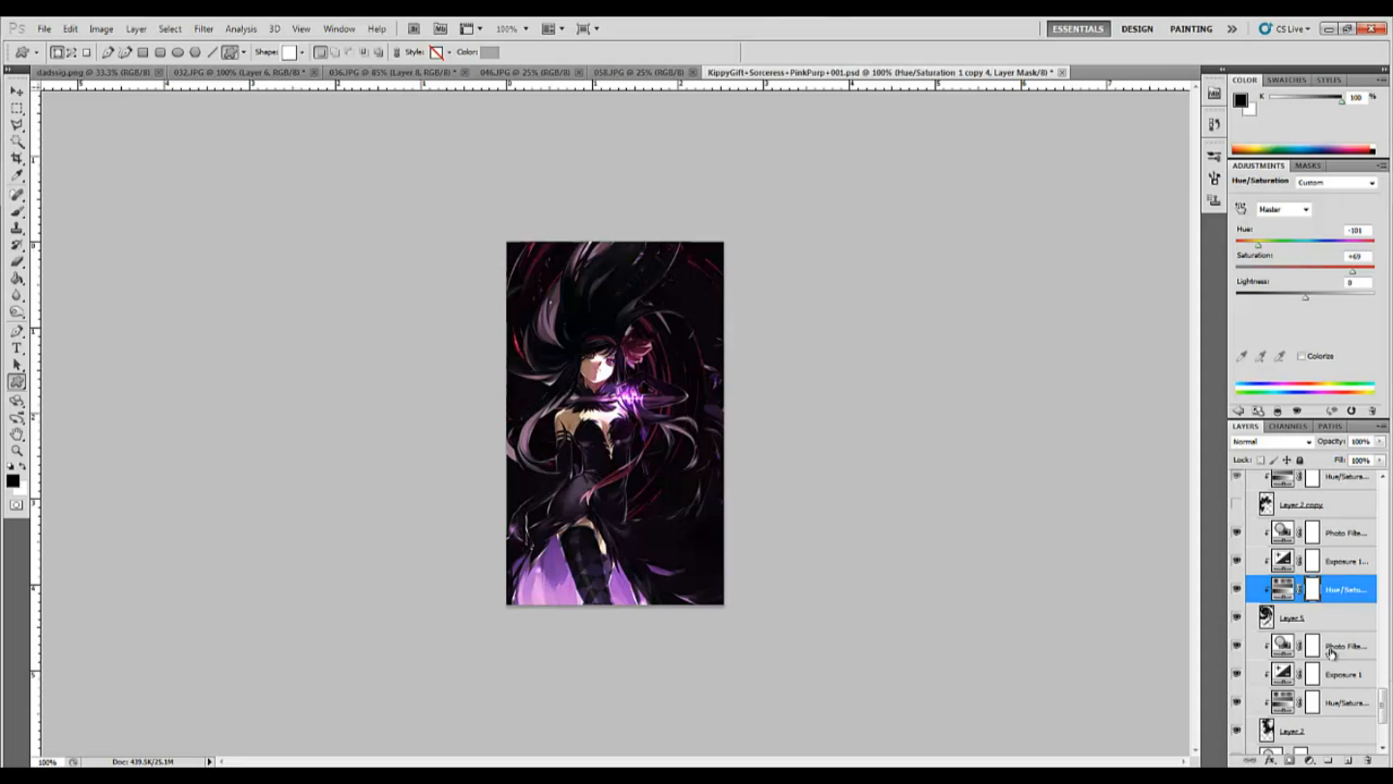
scroll(1382, 715, "up", 3)
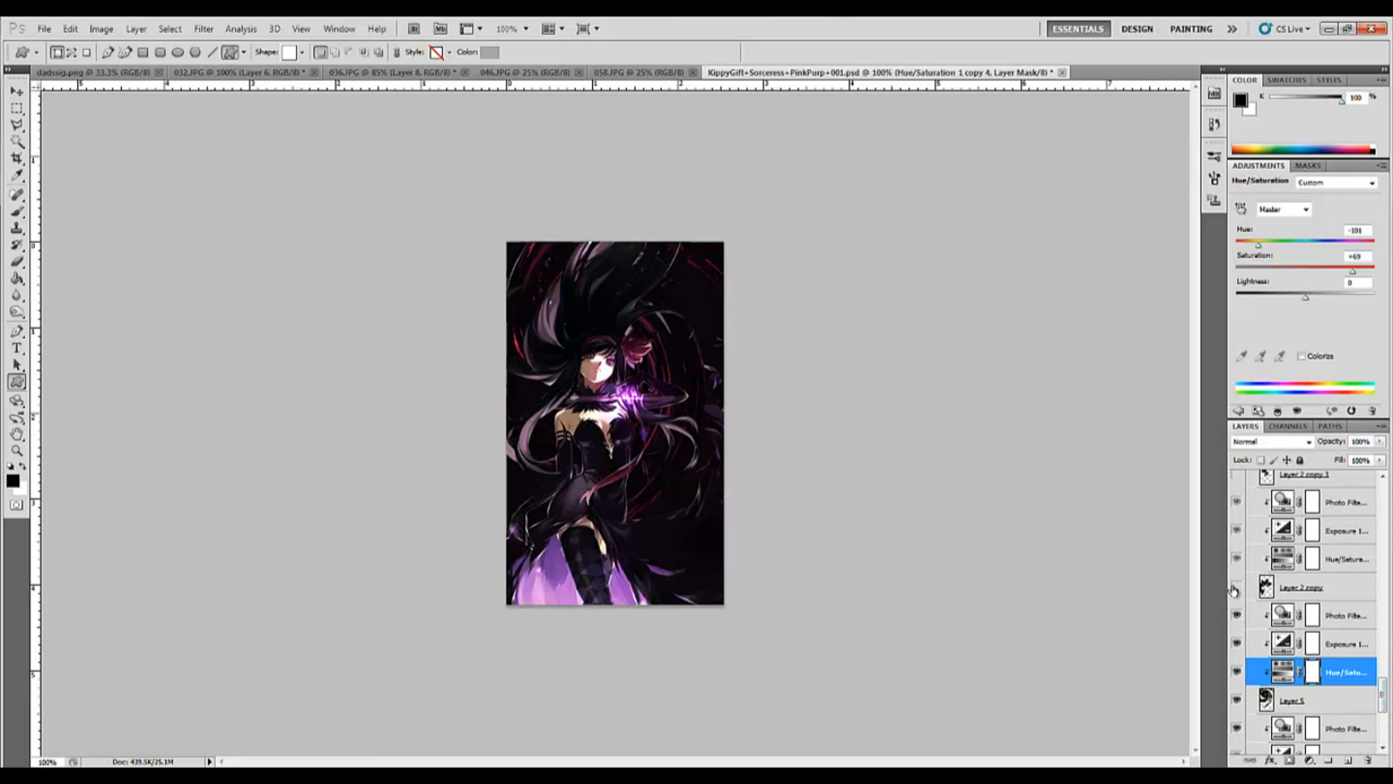
left_click(1235, 589)
left_click(1362, 592)
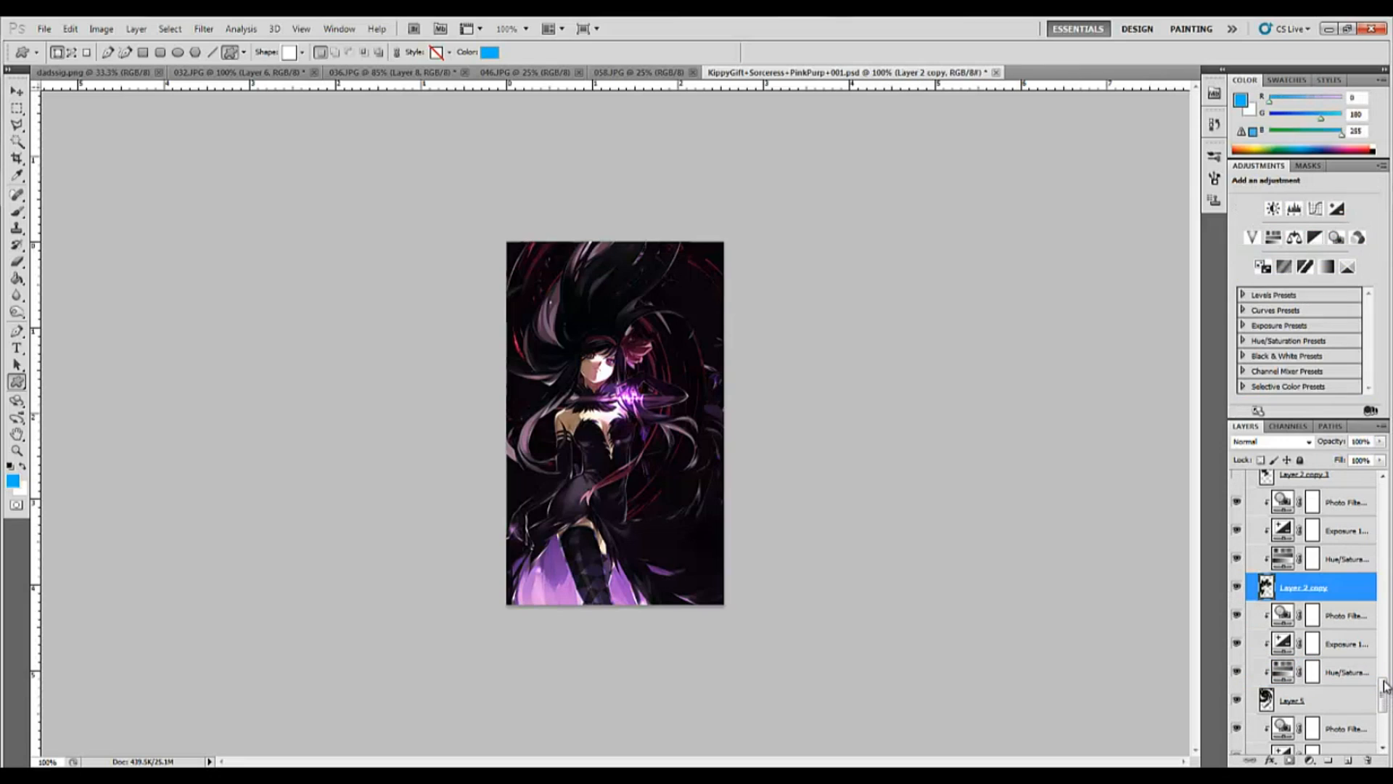
Review the Exposure and Photo Filter adjustments clipped to Layer 2 copy, and show Layer 2 copy 3
scroll(1382, 685, "up", 4)
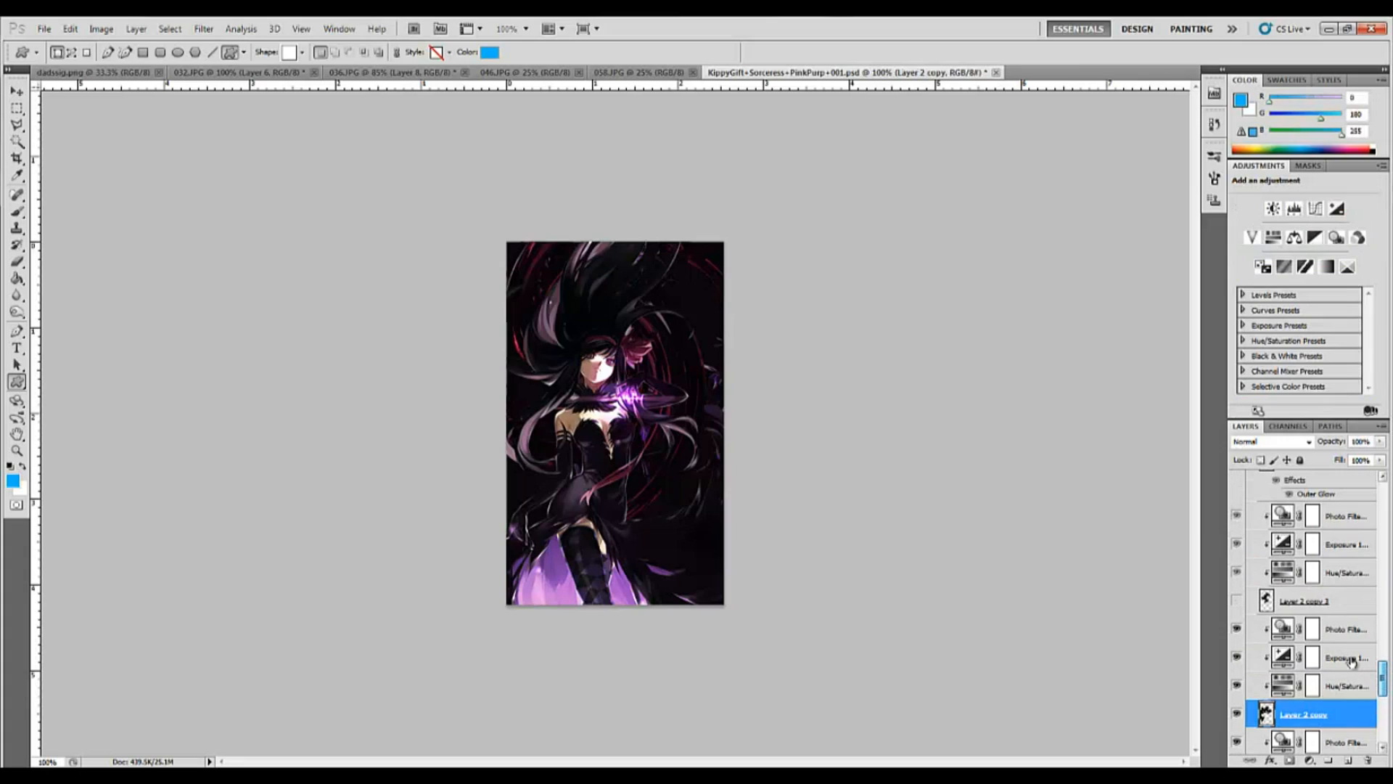
left_click(1353, 660)
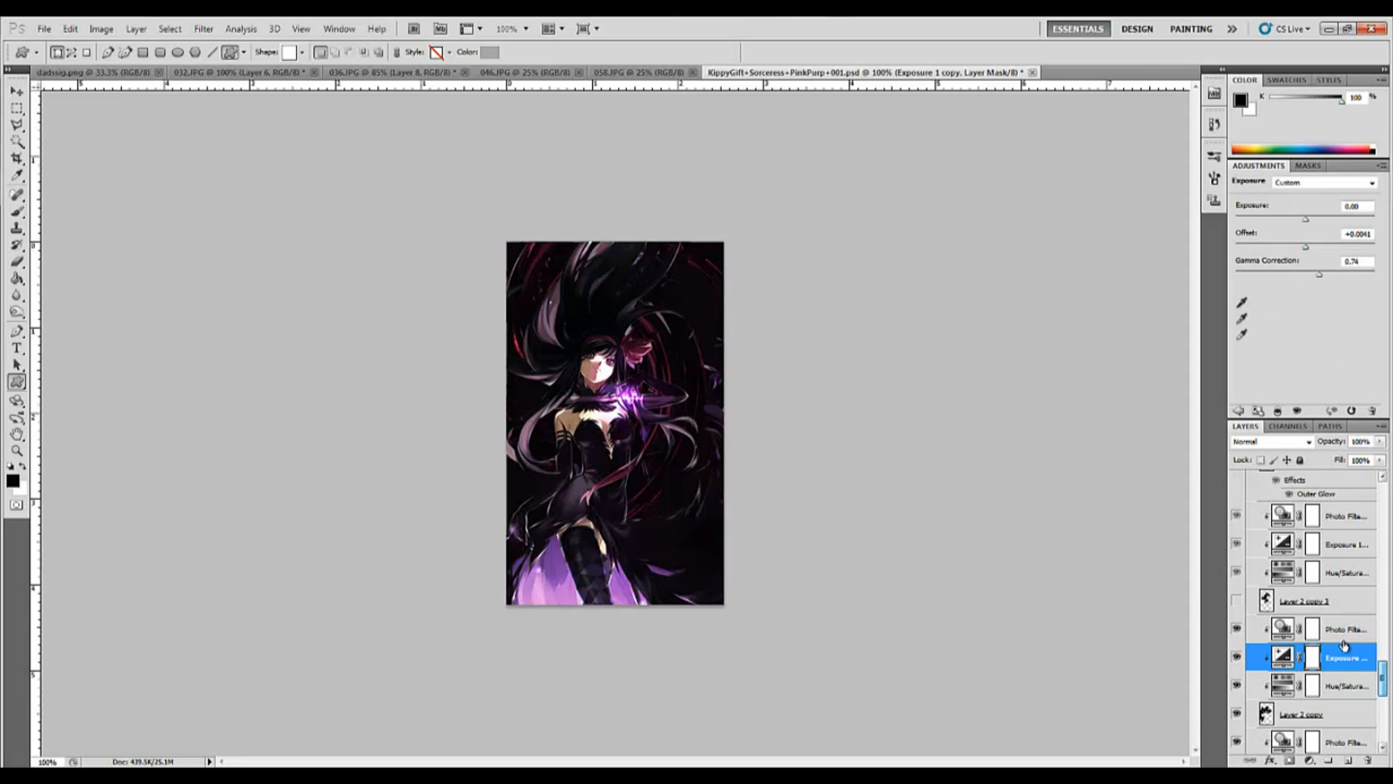
left_click(1342, 631)
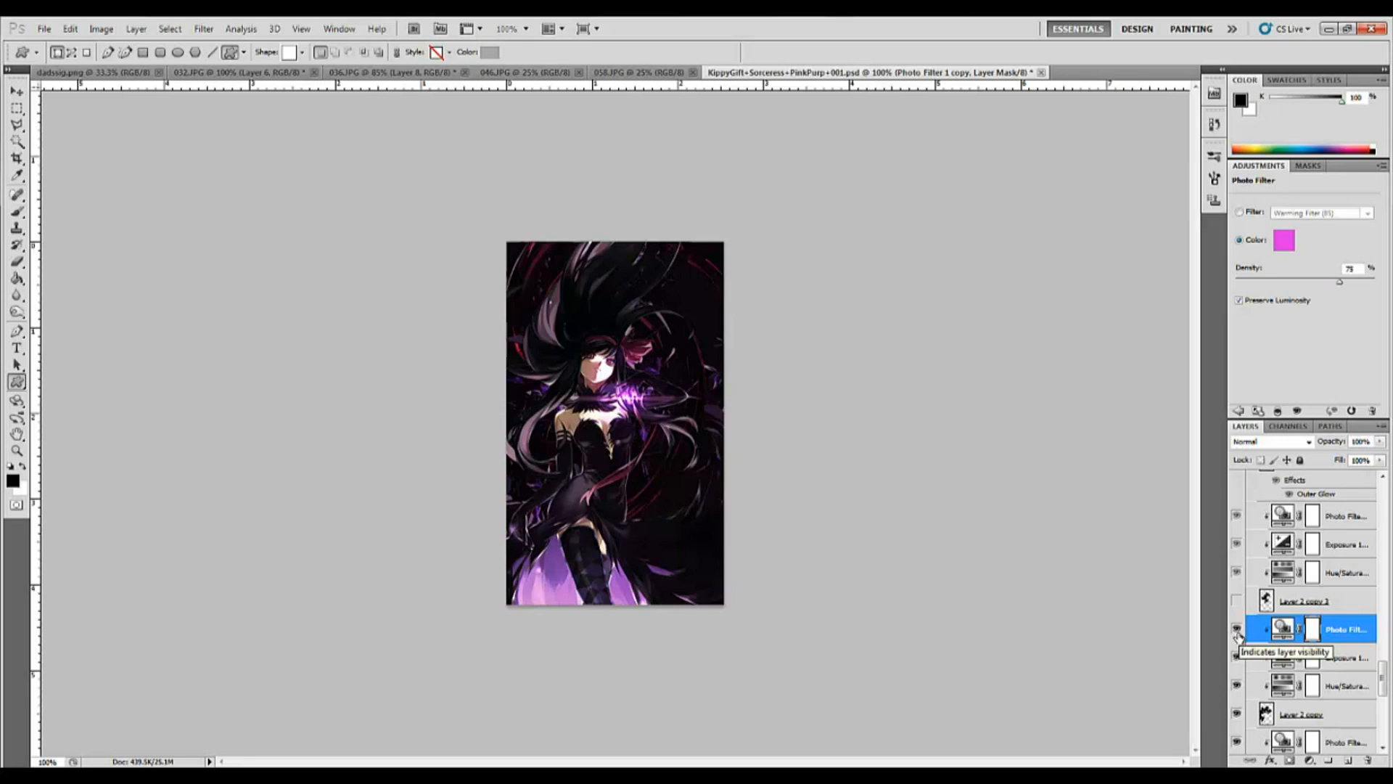
left_click(1338, 609)
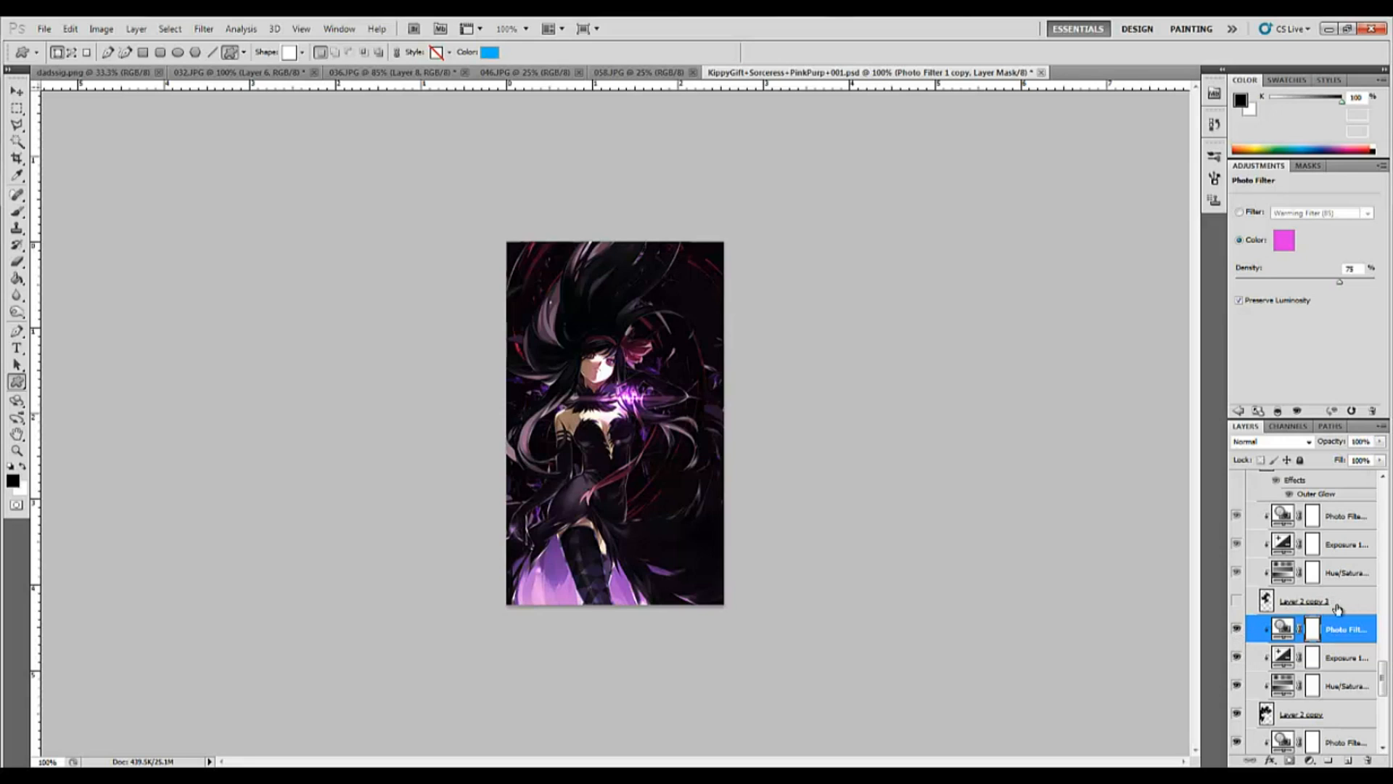
left_click(1237, 600)
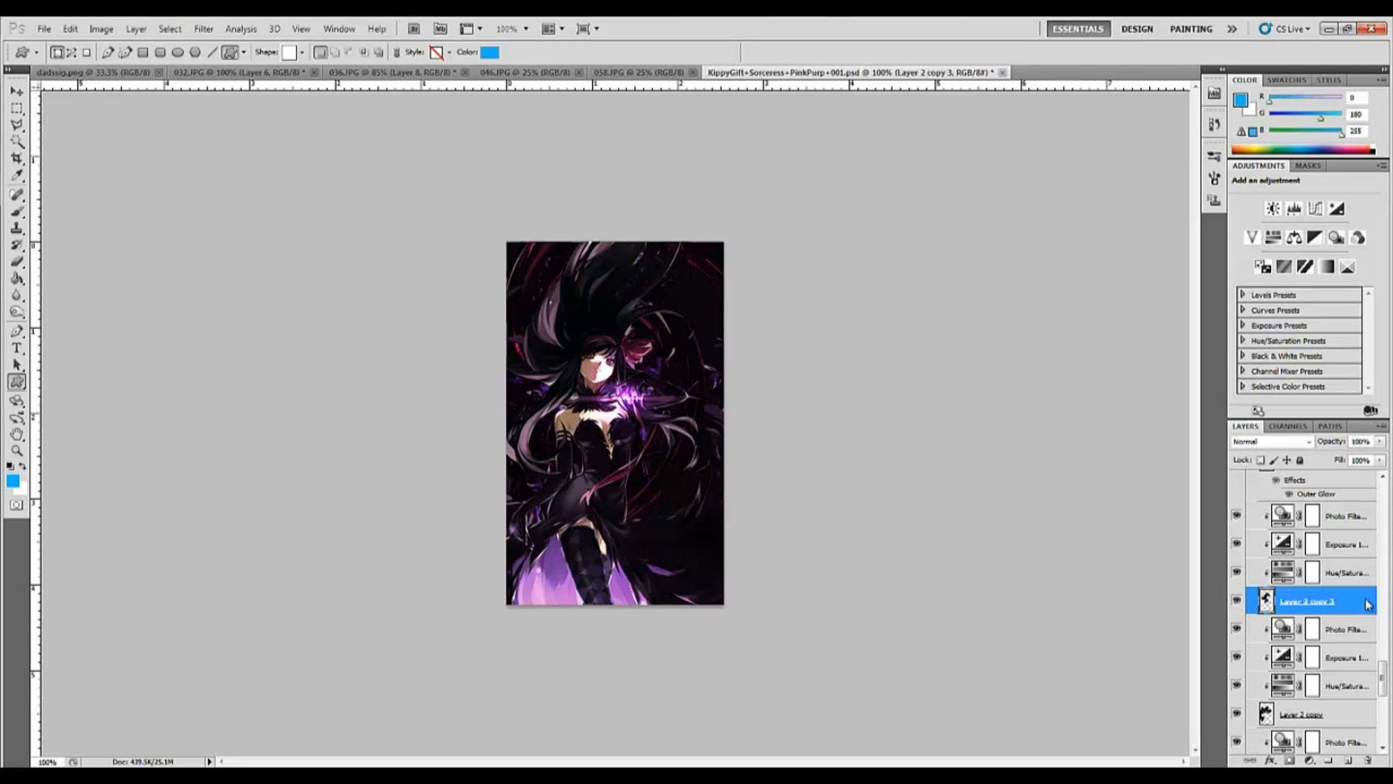
Review the Hue/Saturation, Exposure and Photo Filter adjustments clipped to Layer 2 copy 3, comparing the image with and without the Exposure adjustment
left_click(1337, 575)
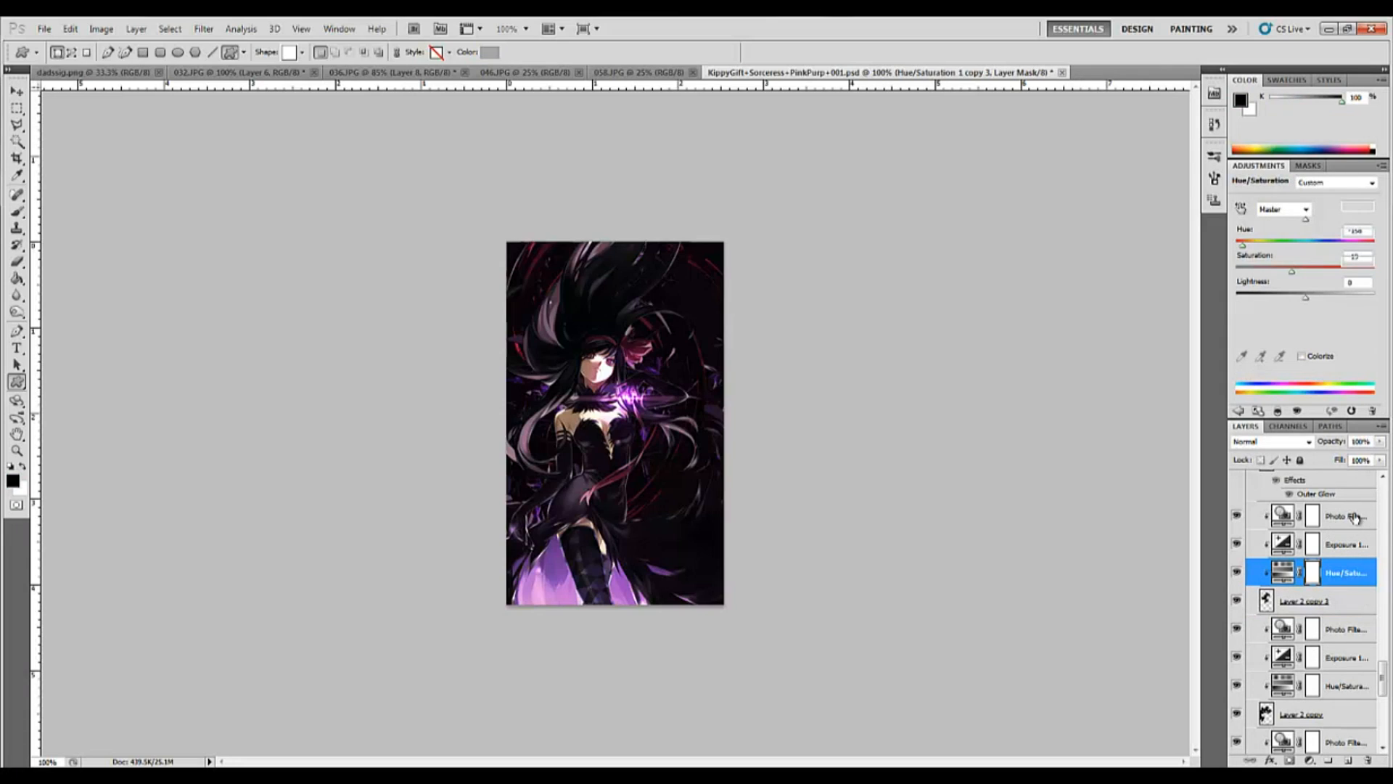
left_click(1337, 544)
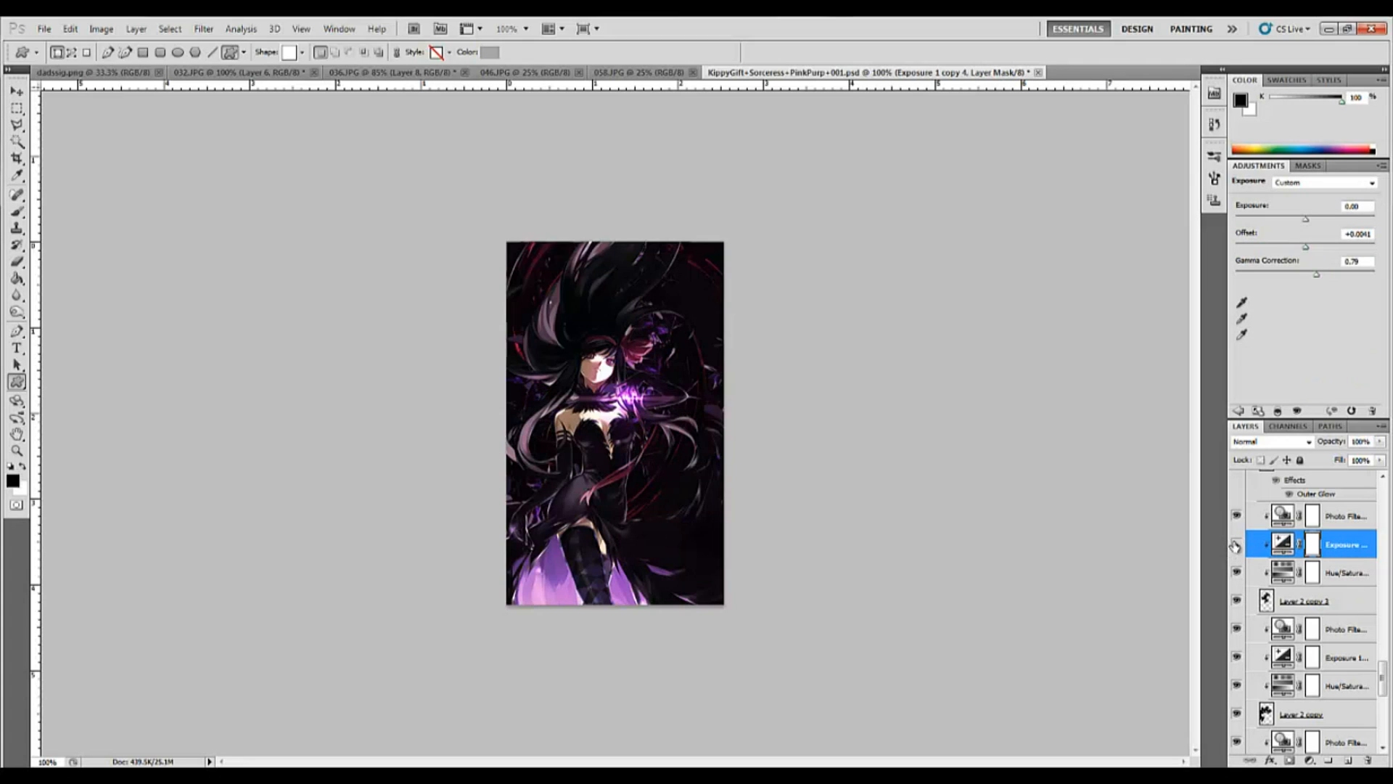
left_click(1235, 545)
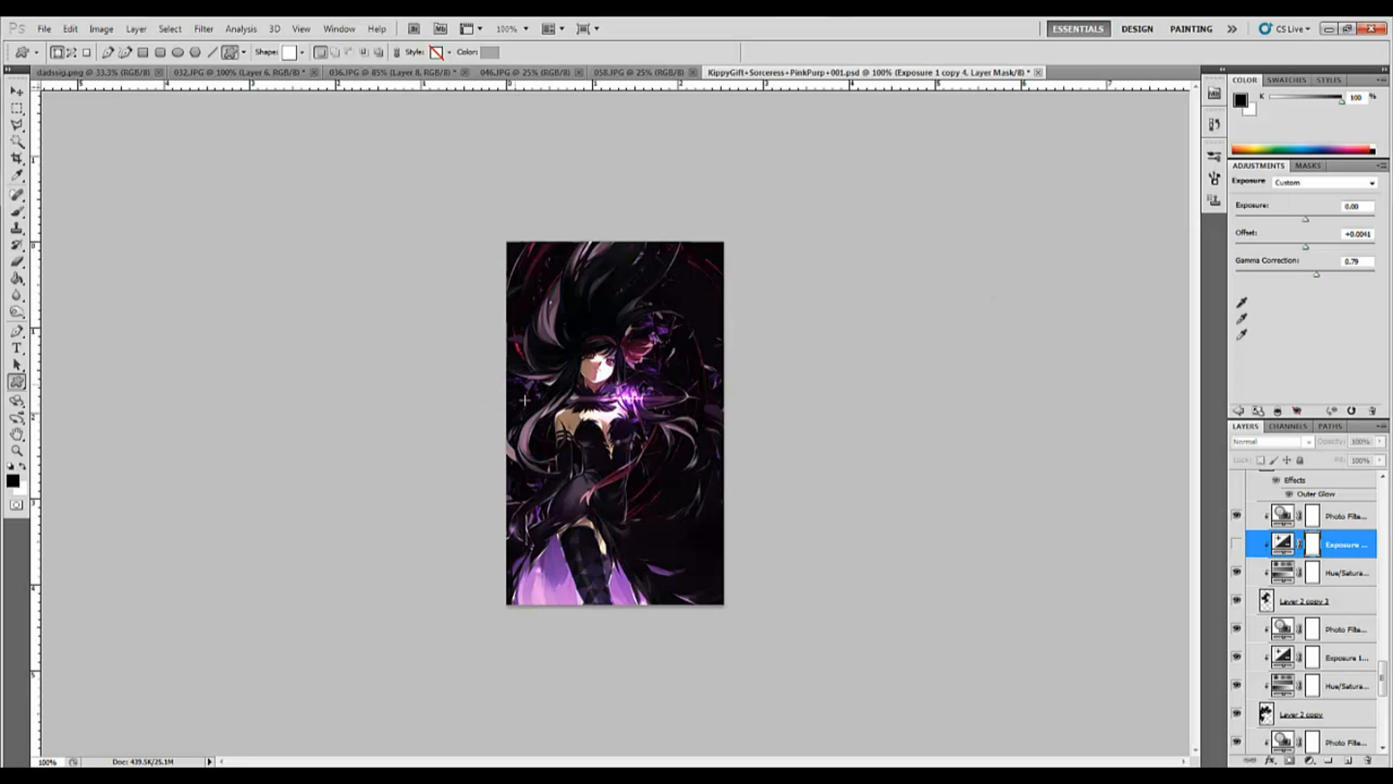
left_click(1236, 543)
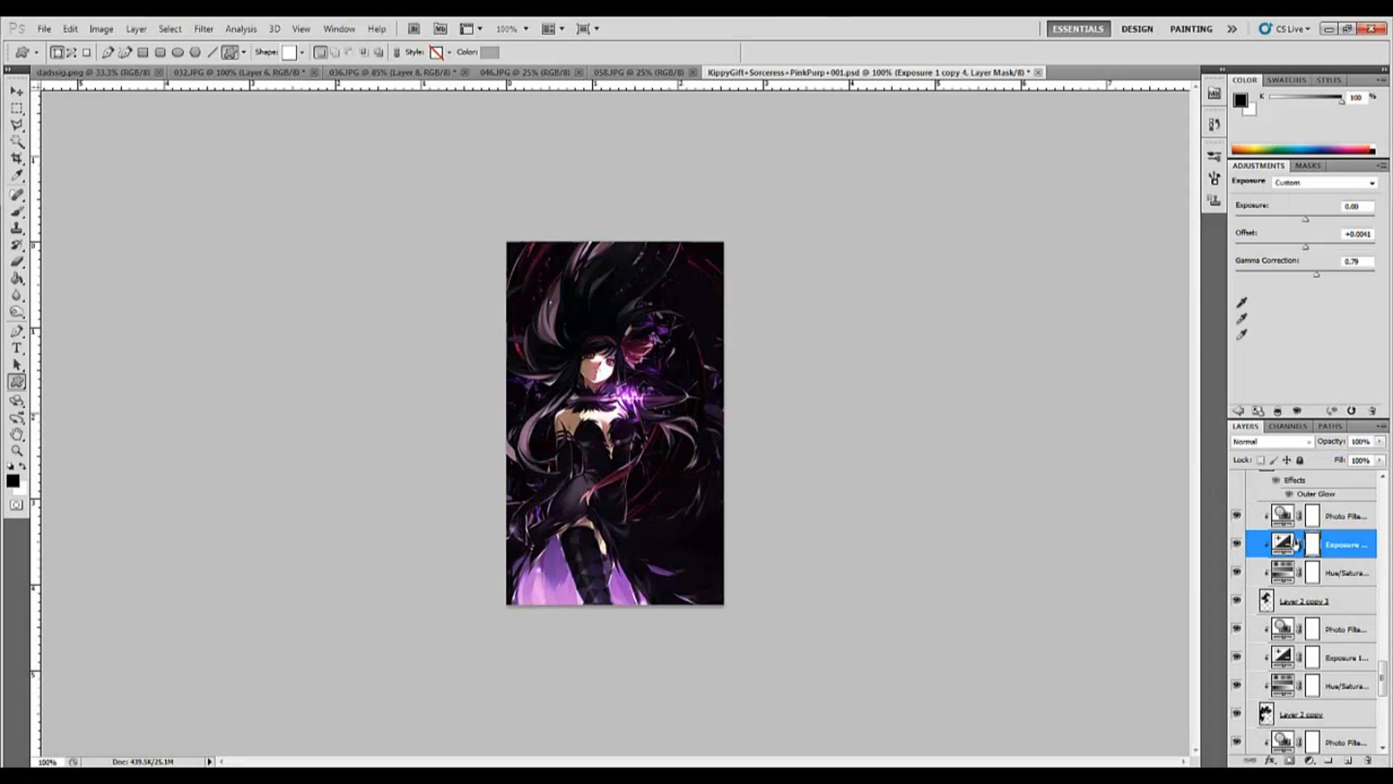
scroll(1338, 551, "up", 2)
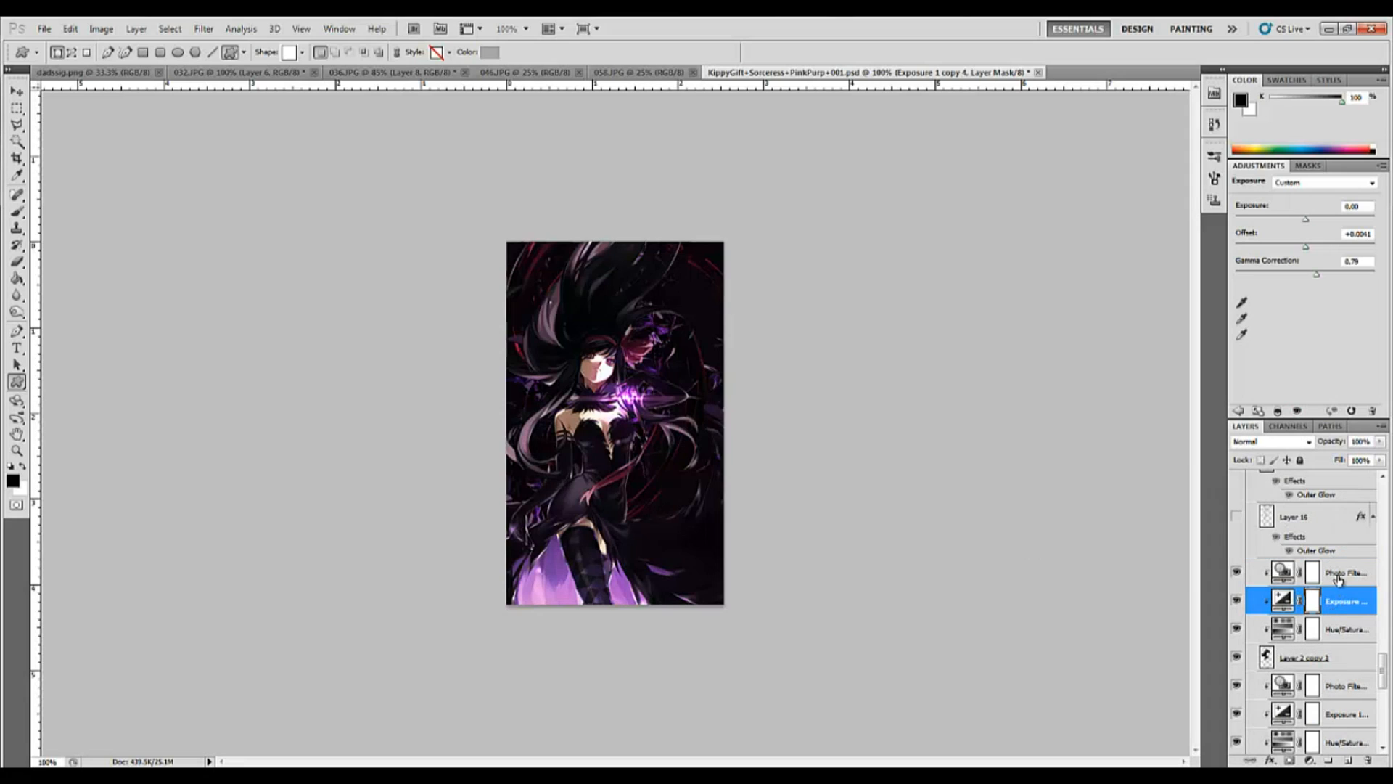
left_click(1339, 578)
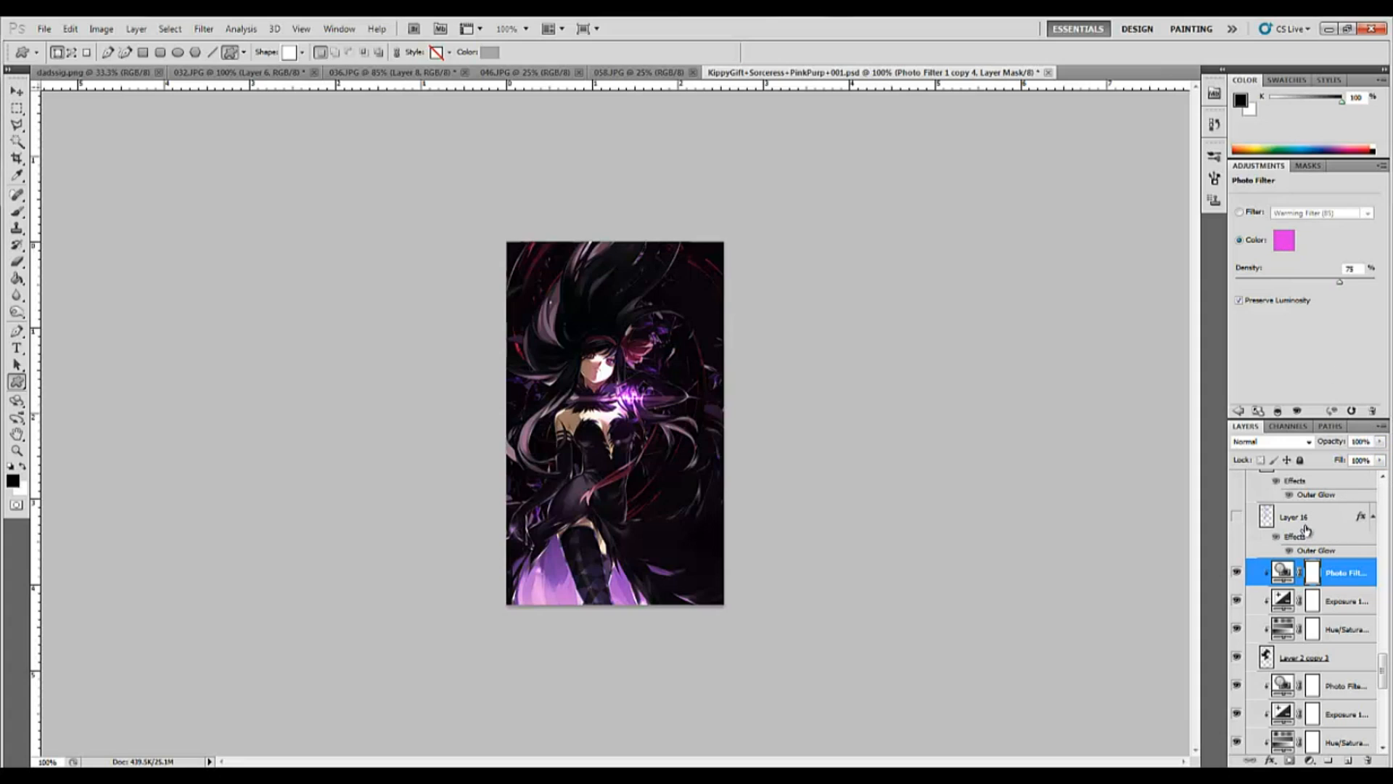
Show Layer 16 and compare the image with and without it
left_click(1244, 517)
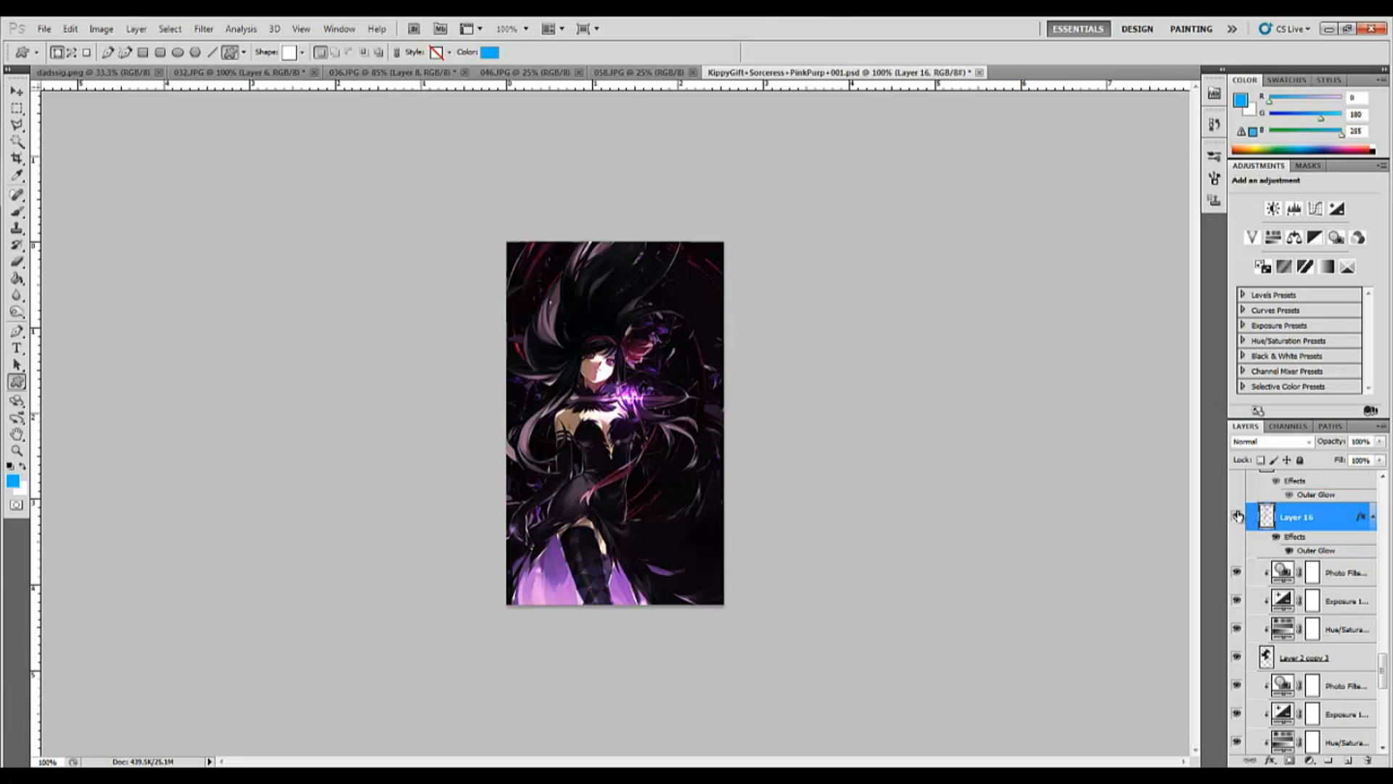
left_click(1237, 516)
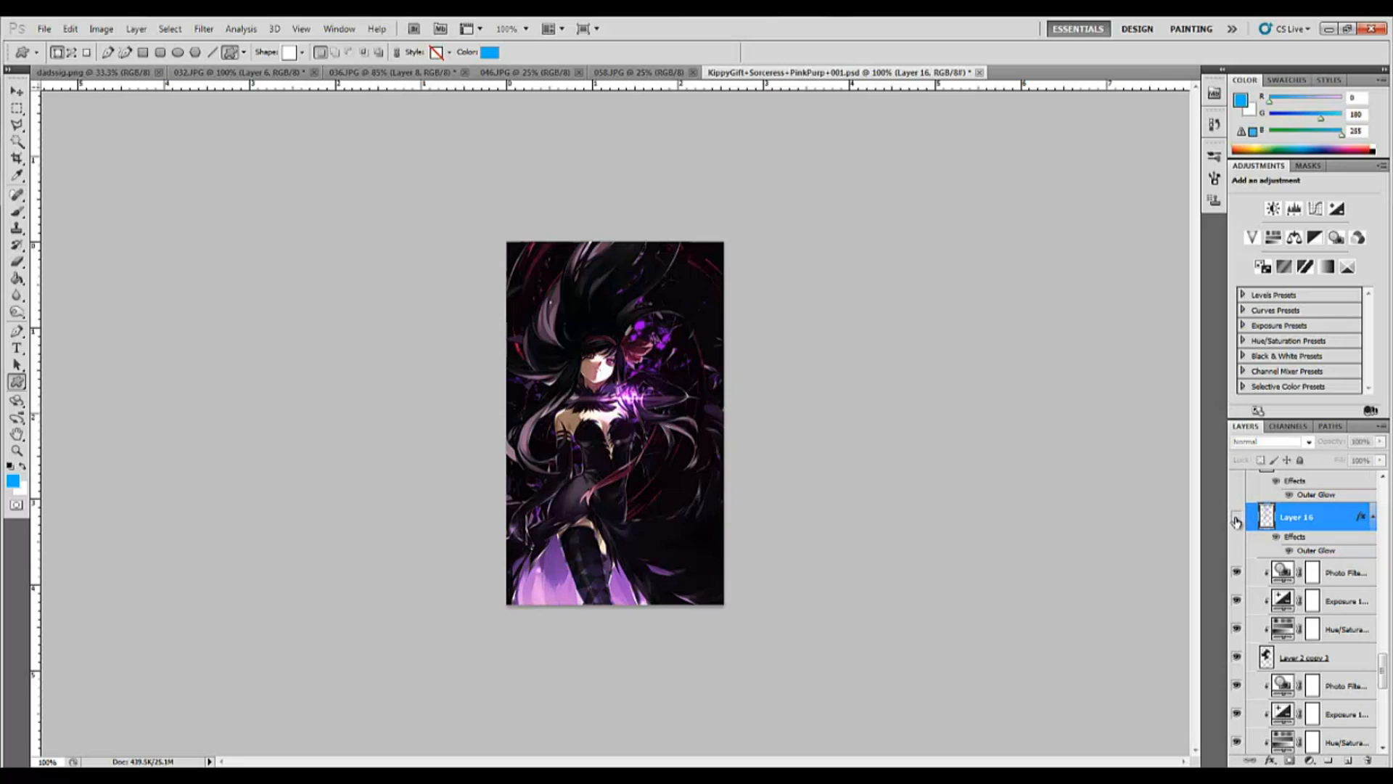
left_click(1236, 519)
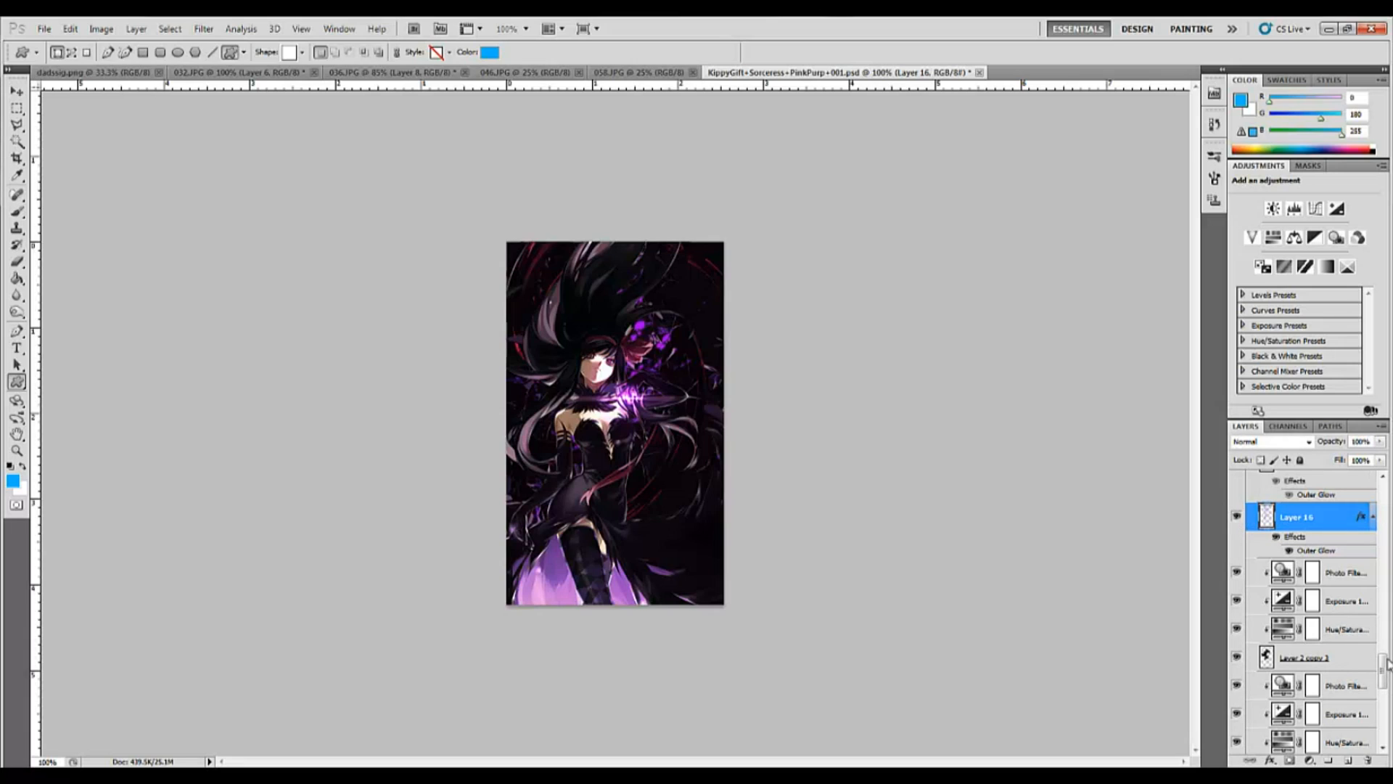
left_click_drag(1384, 666, 1382, 646)
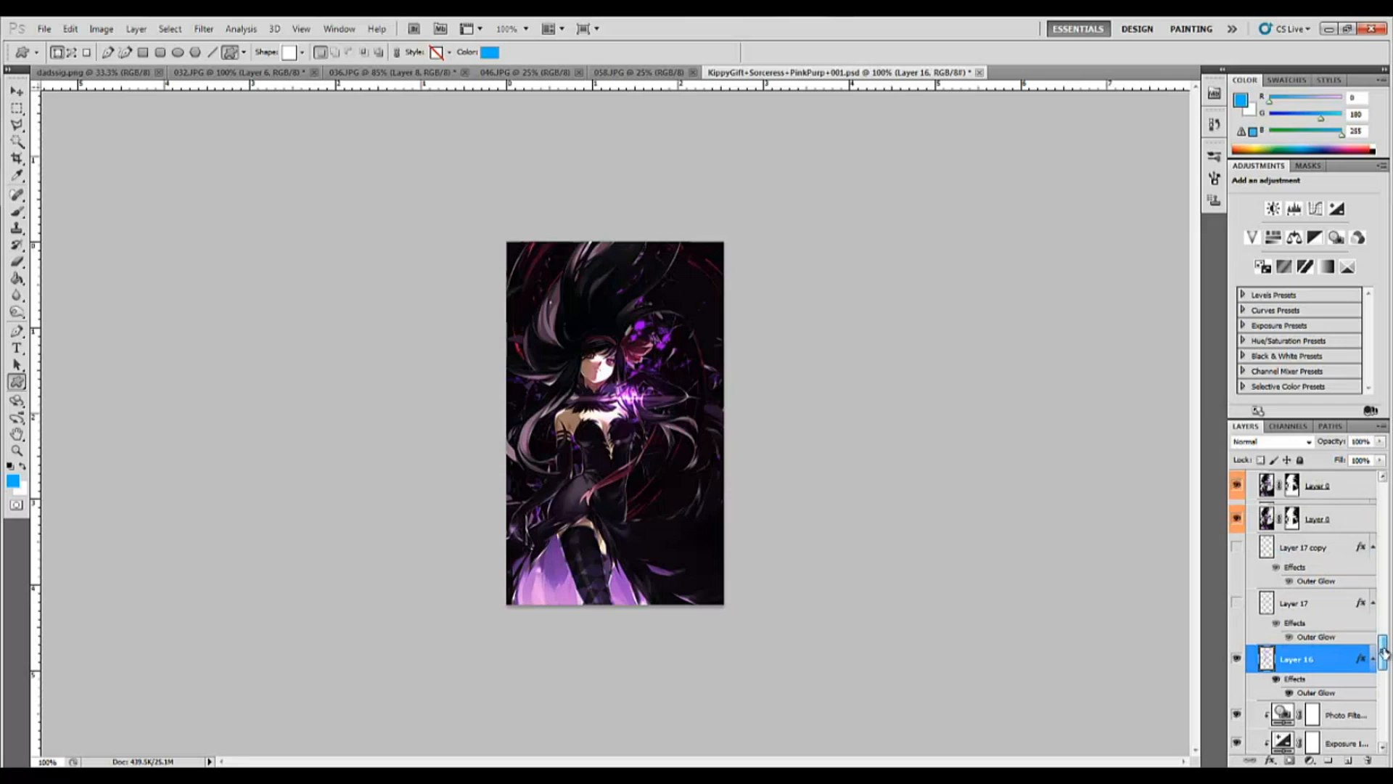
left_click(1237, 658)
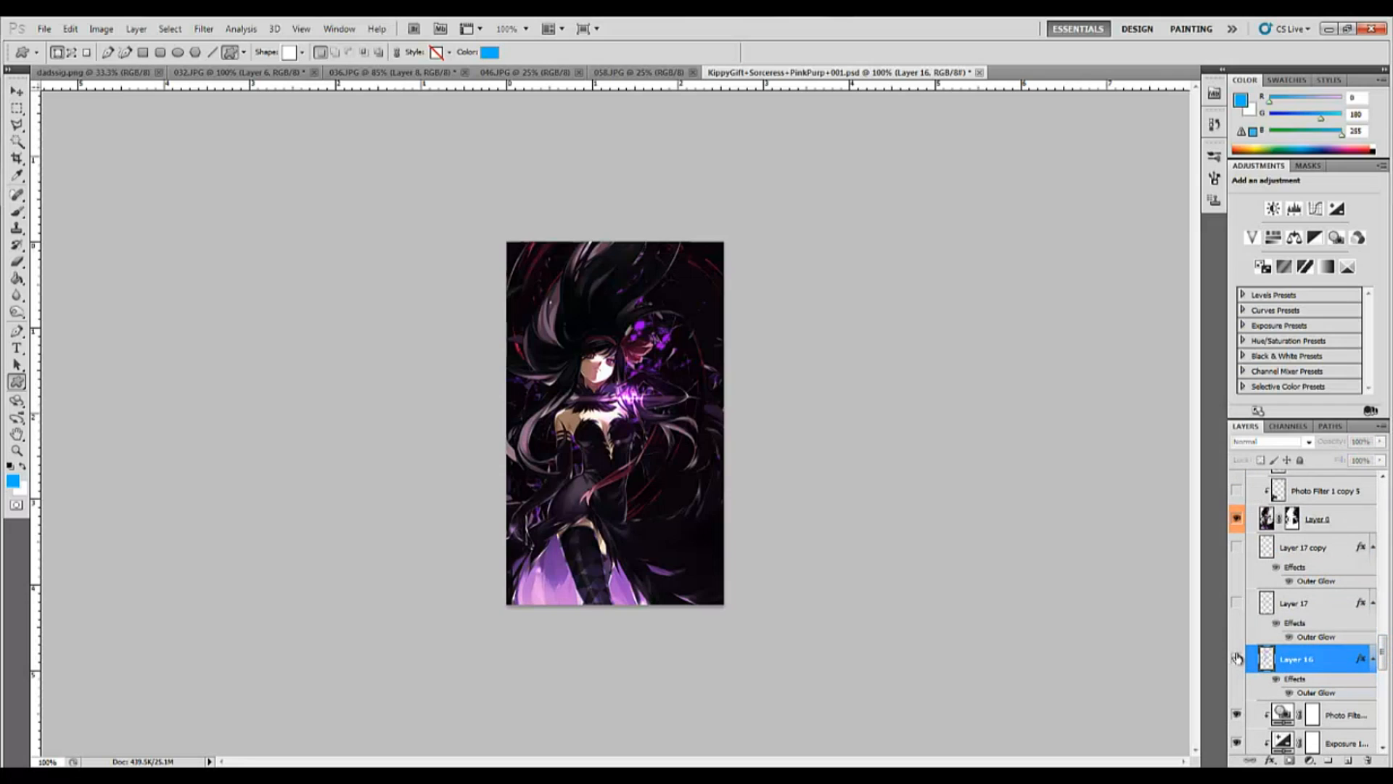
left_click(1237, 658)
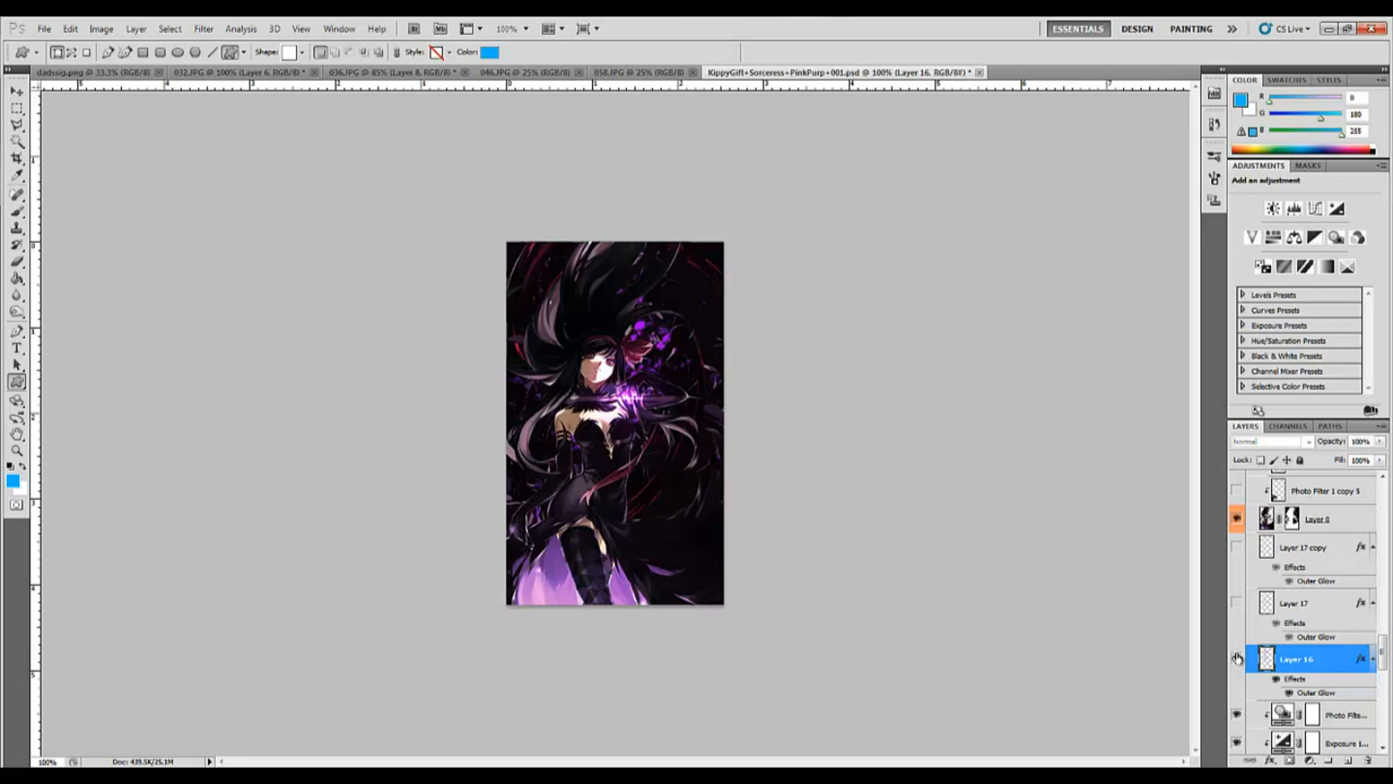
Show Layer 17 and Layer 17 copy, comparing the image with and without them and Layer 16
left_click(1237, 608)
left_click(1238, 548)
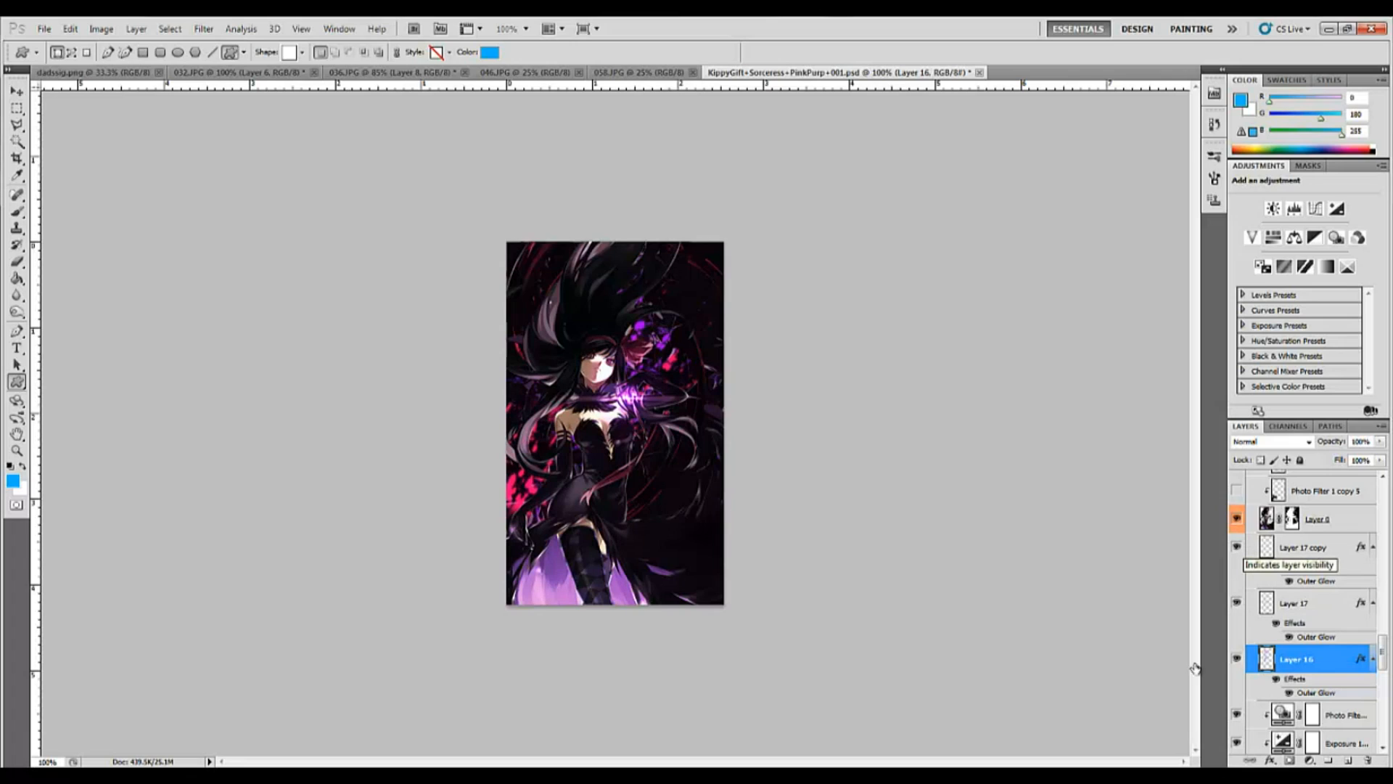
left_click(1236, 546)
left_click(1236, 603)
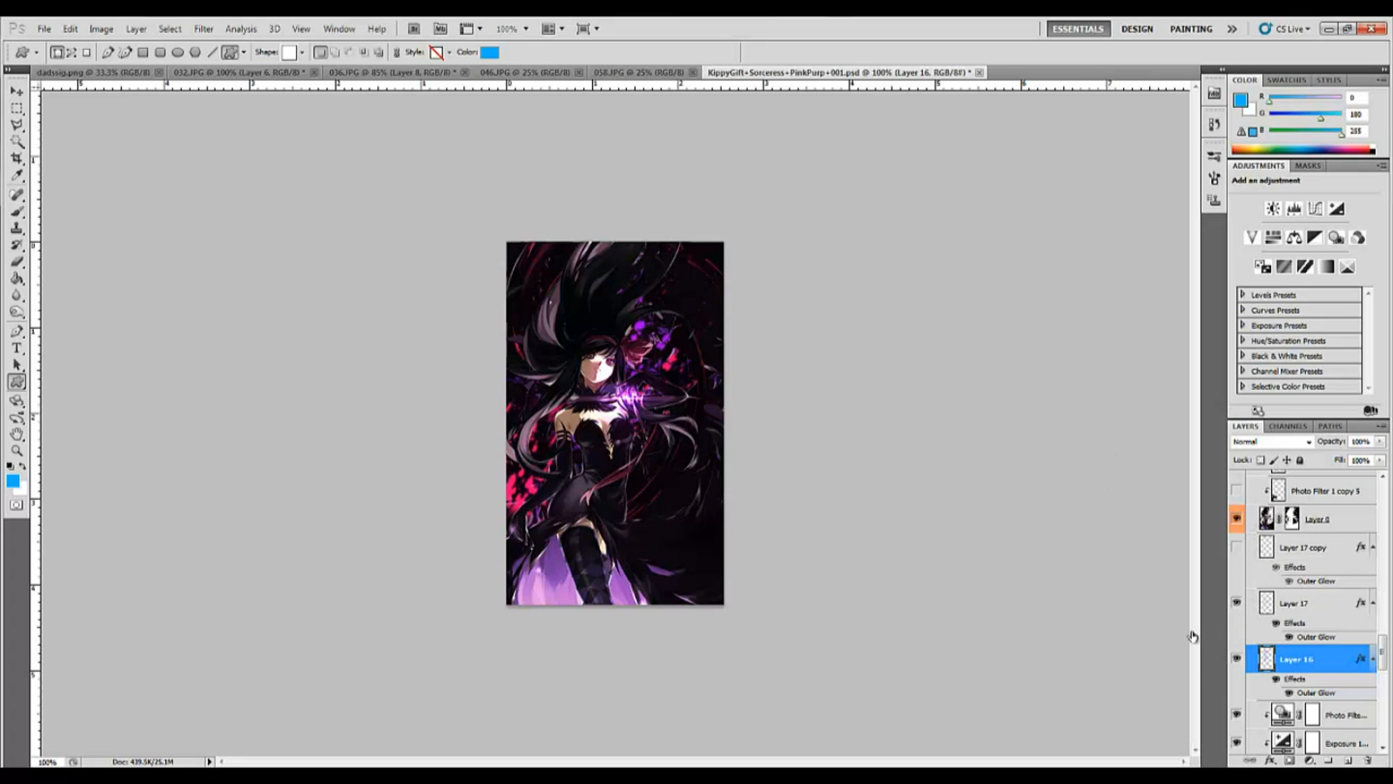
left_click(1236, 660)
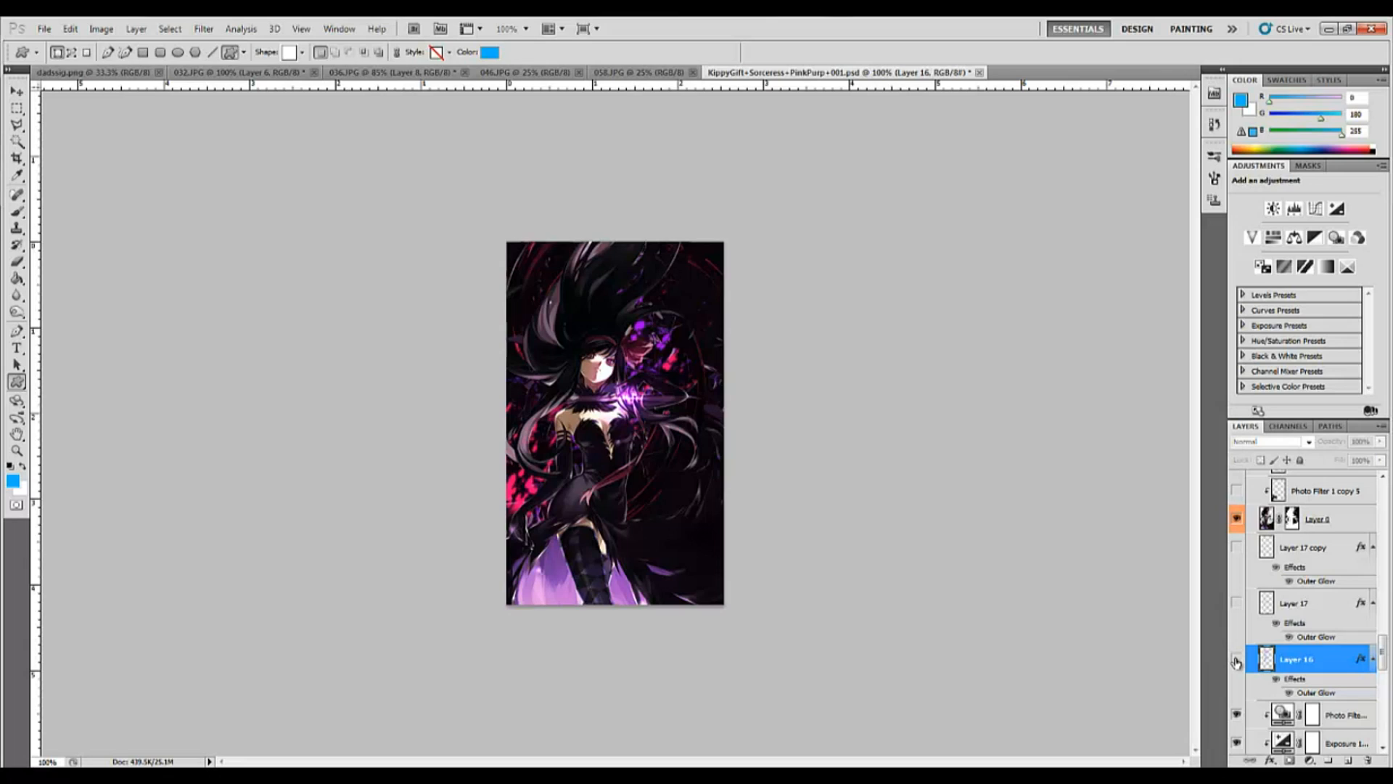
left_click(1236, 660)
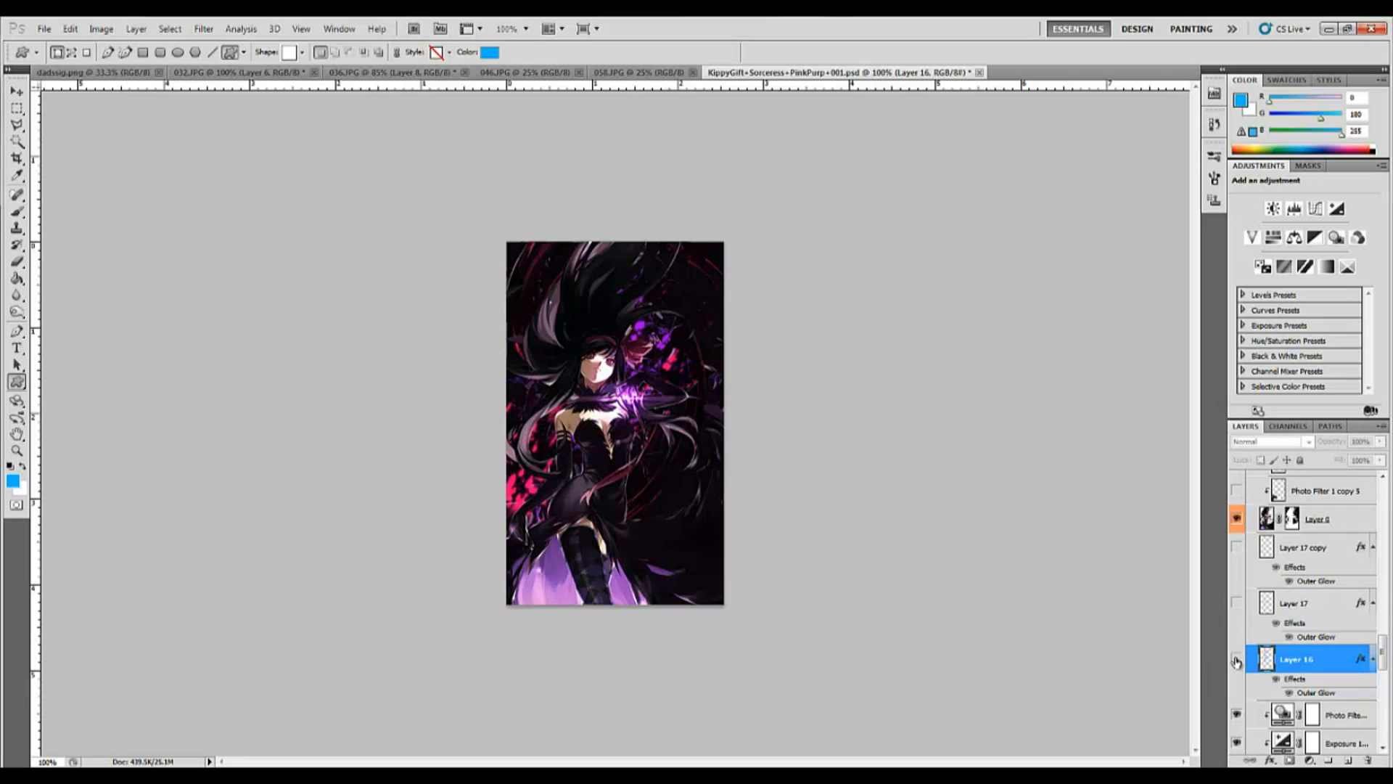
left_click(1238, 608)
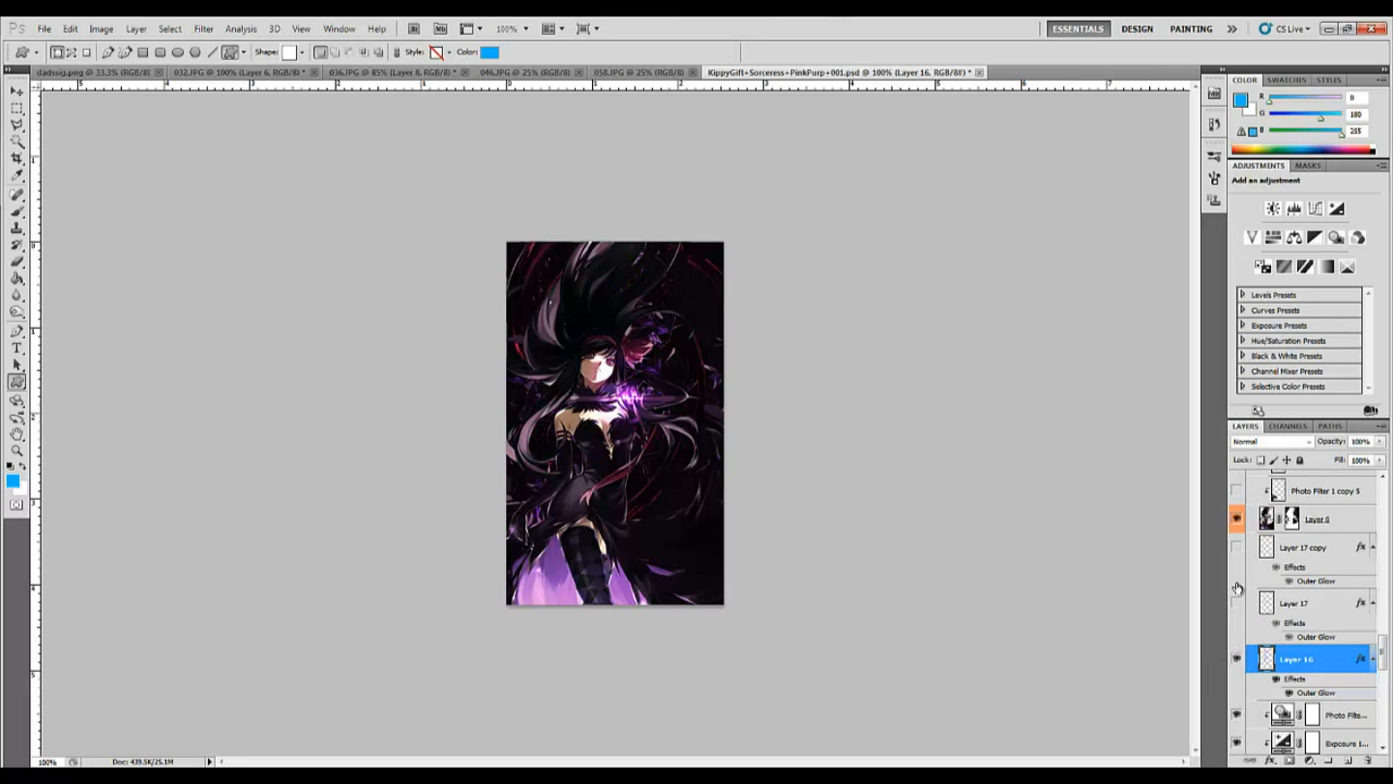
left_click(1237, 550)
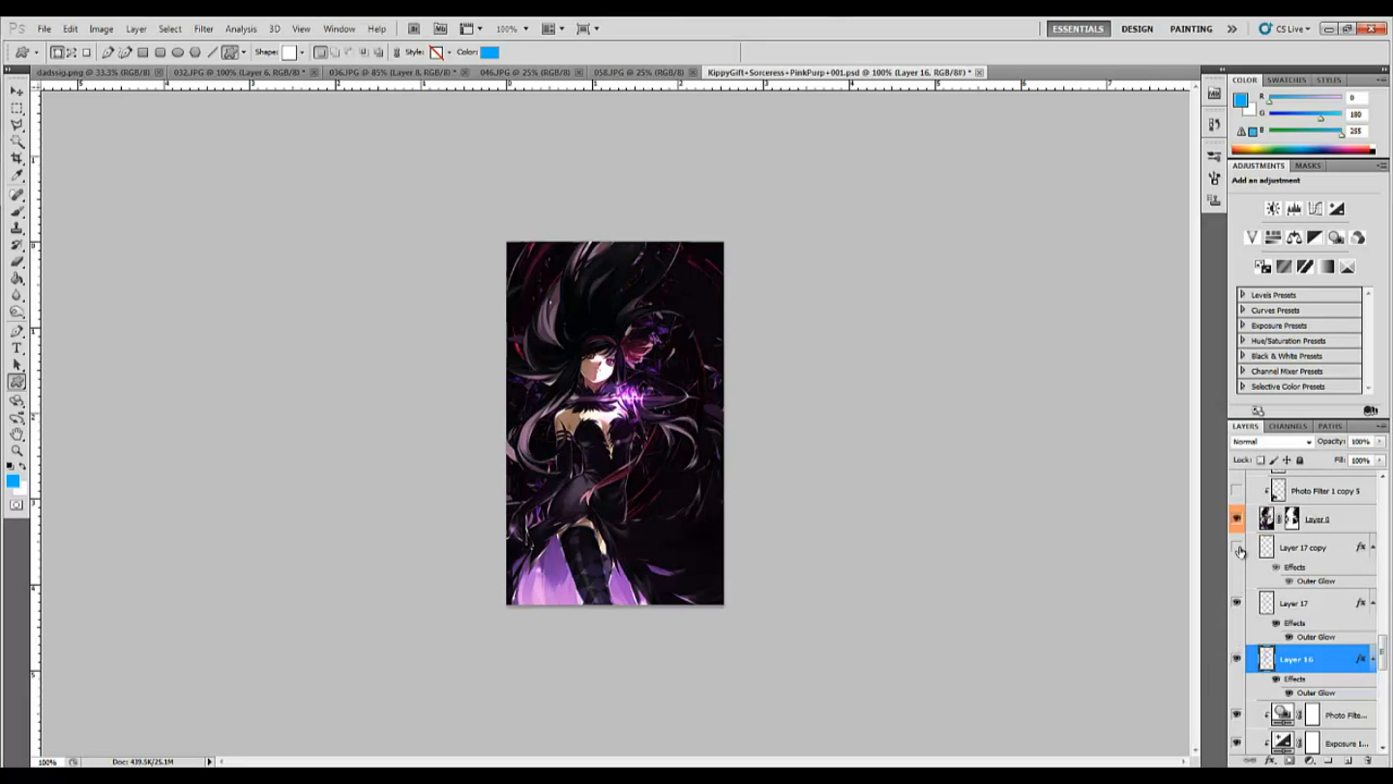
Review the Outer Glow settings in Layer 17 copy's layer style, comparing the image with and without the glow
left_click(1296, 570)
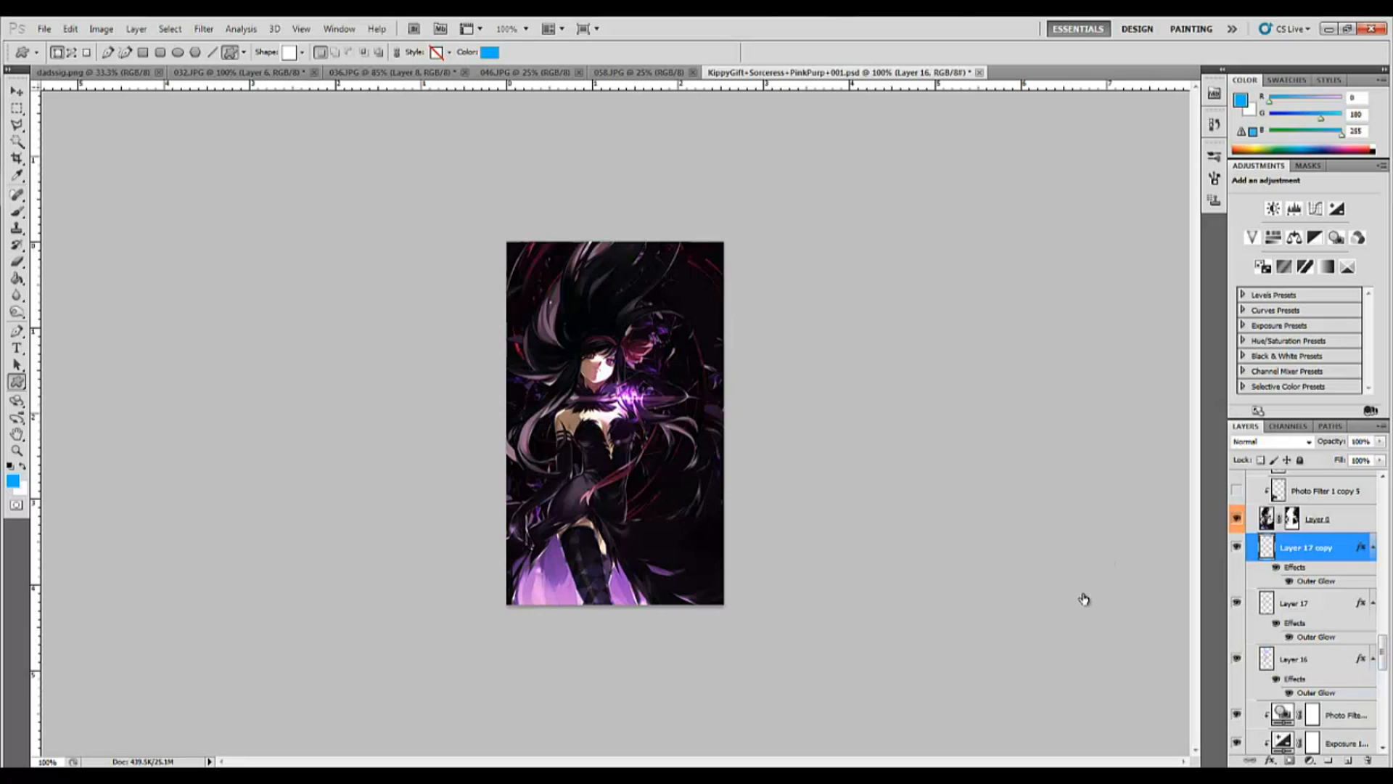
double_click(1296, 571)
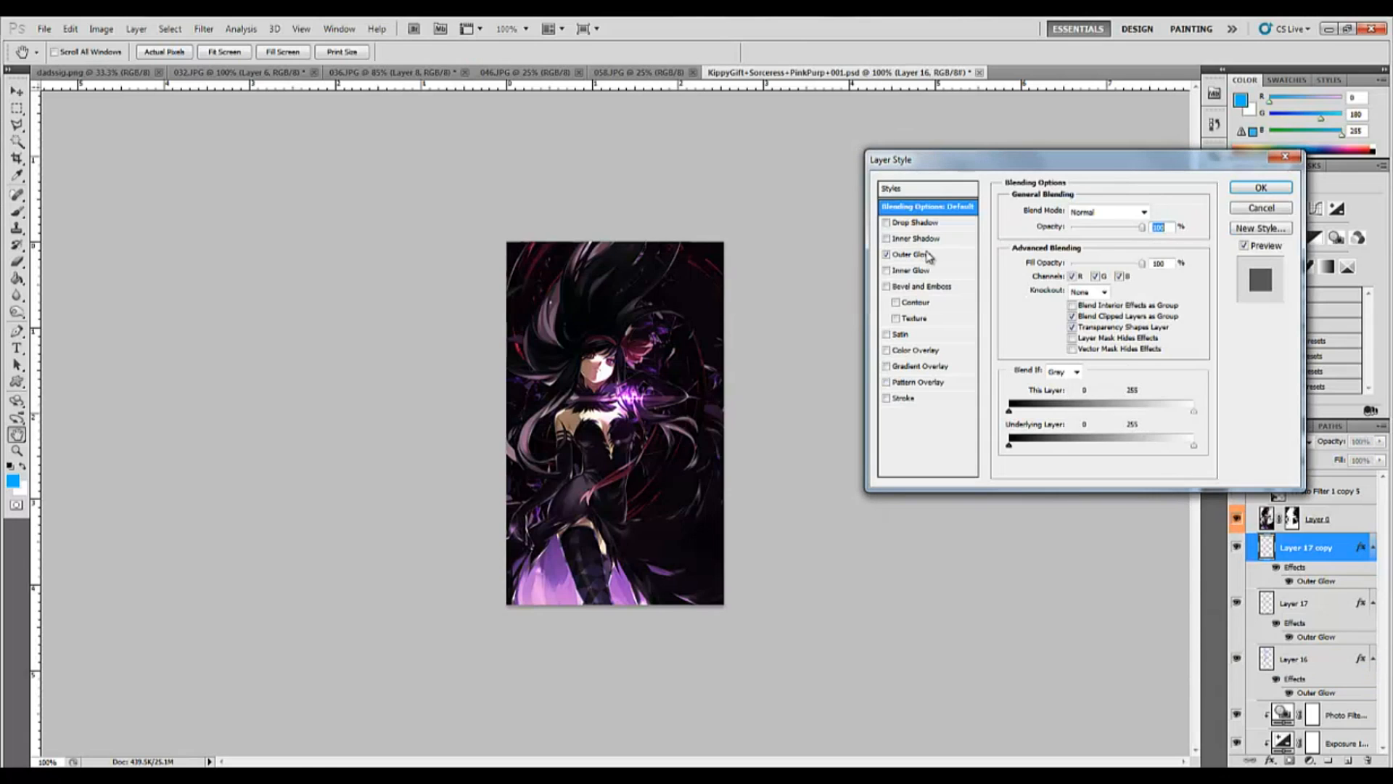
left_click(920, 258)
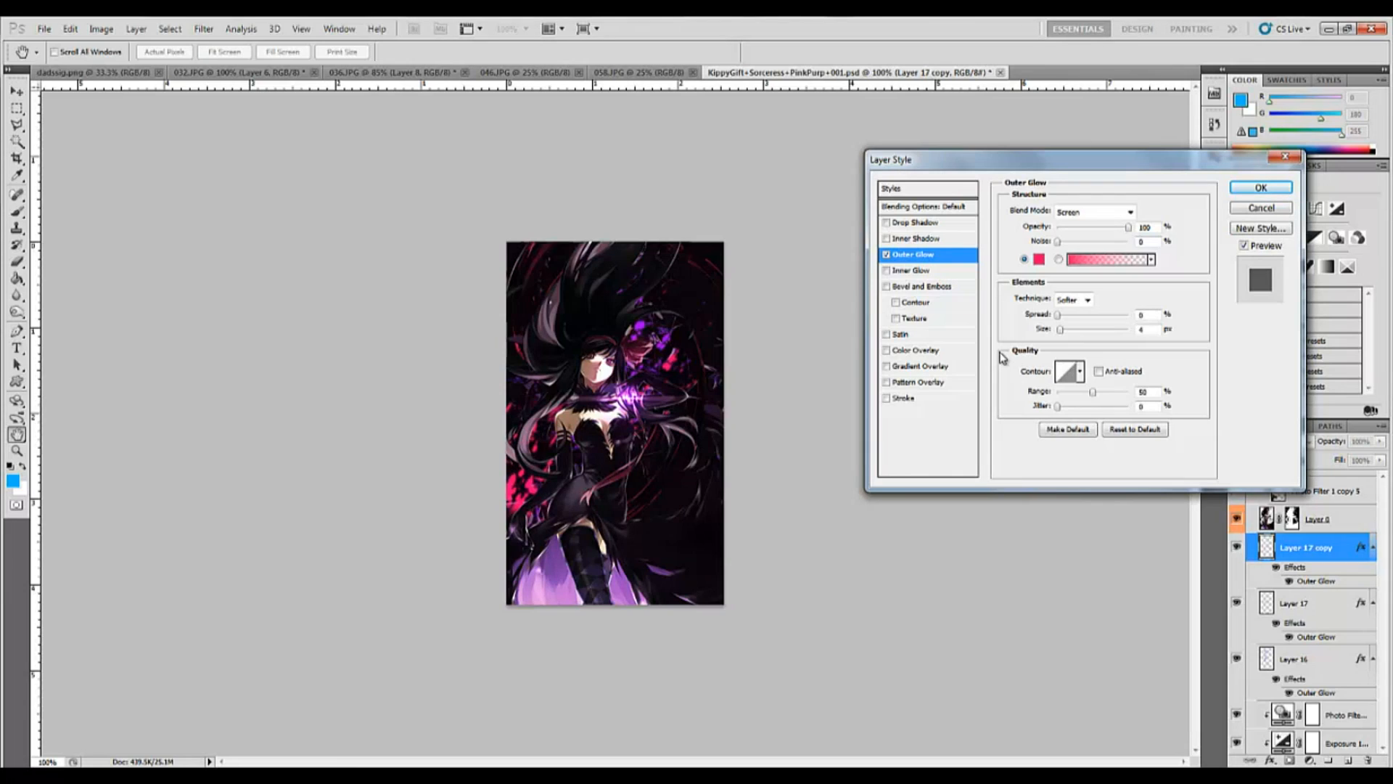
left_click(886, 255)
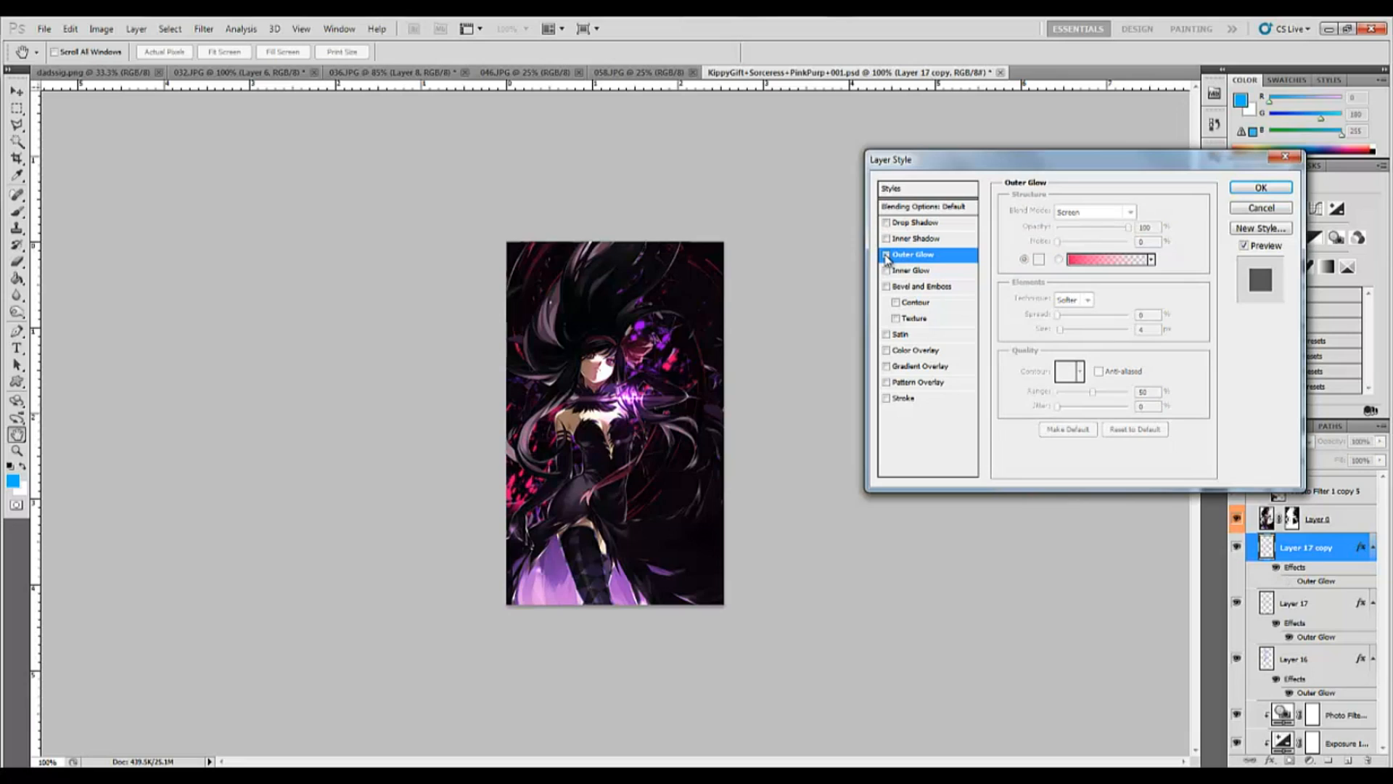
left_click(886, 255)
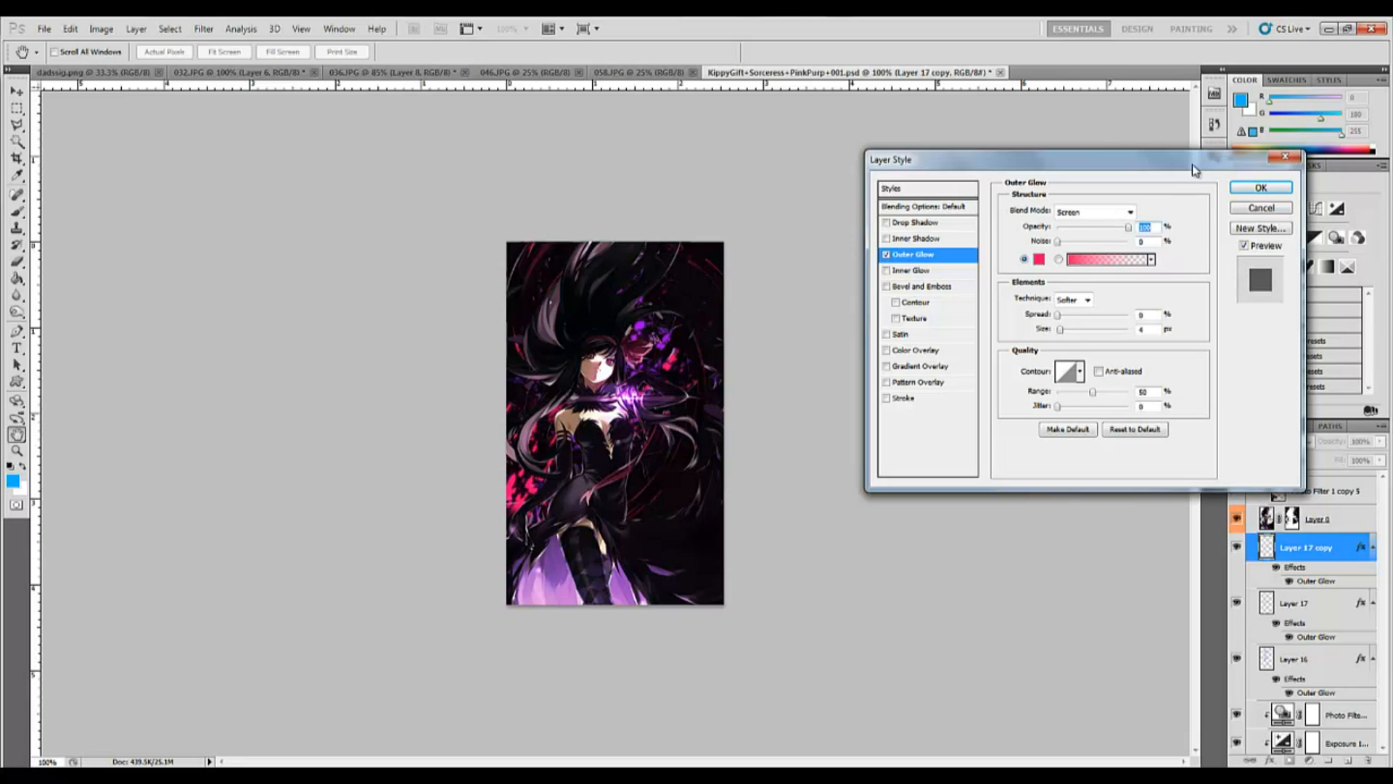
left_click(1261, 187)
key("u")
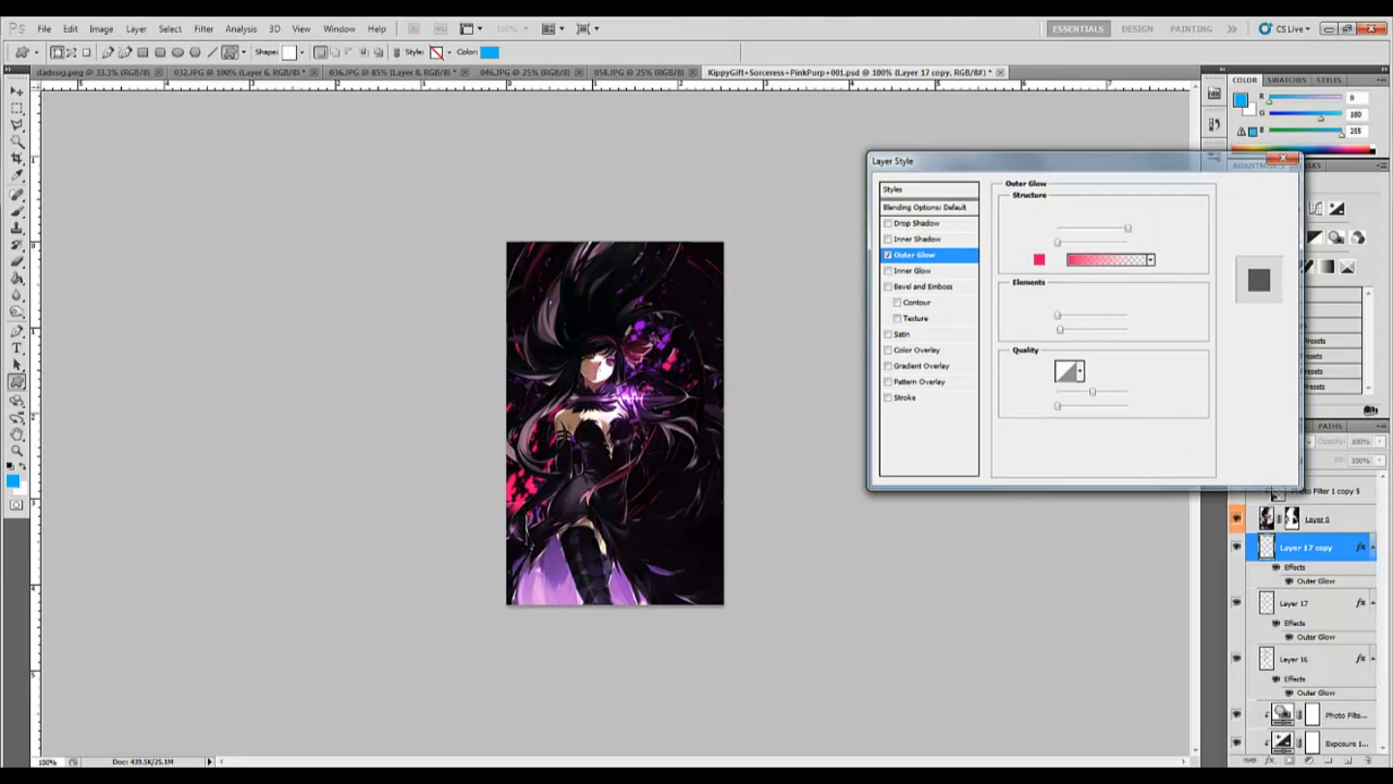
Show the clipped Photo Filter 1 copy 5 layer and Layer 4 above it, selecting each one
left_click(1382, 478)
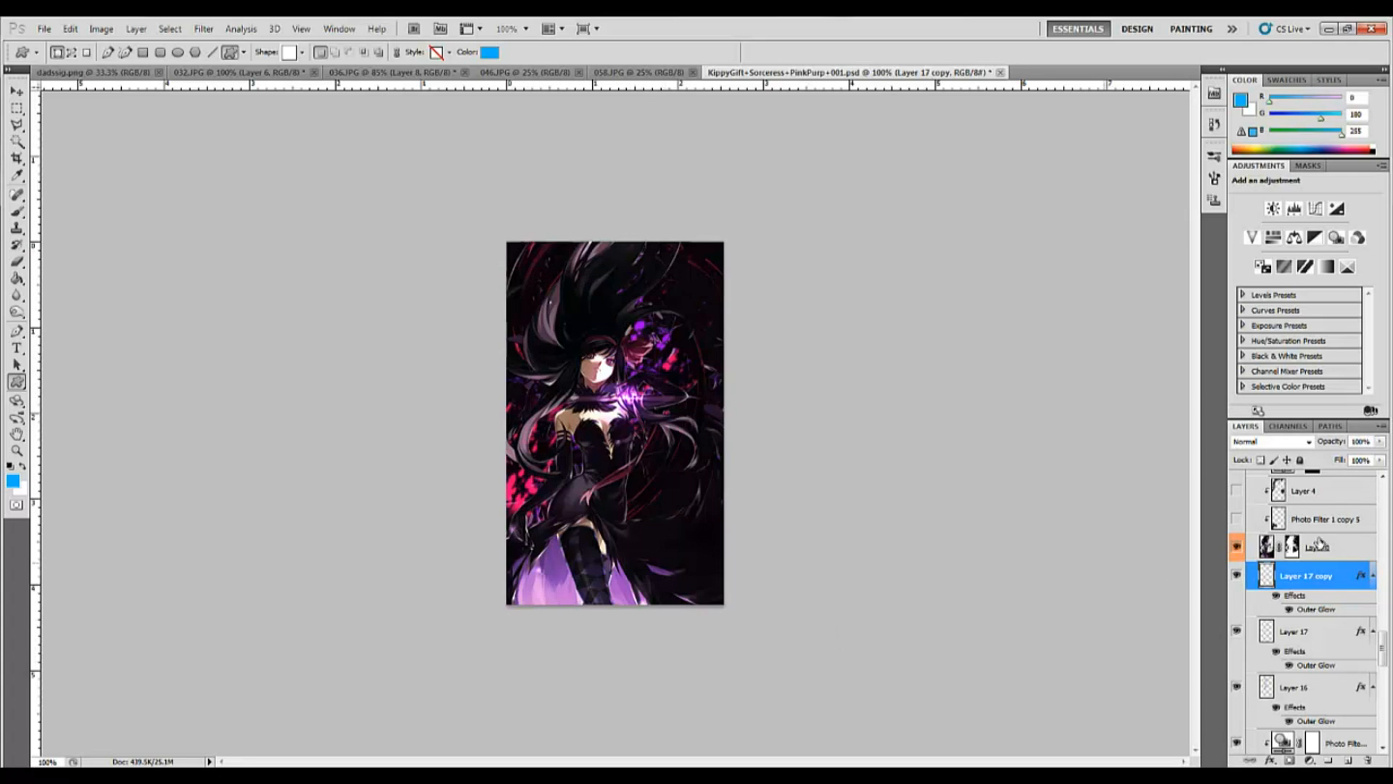
left_click(1382, 476)
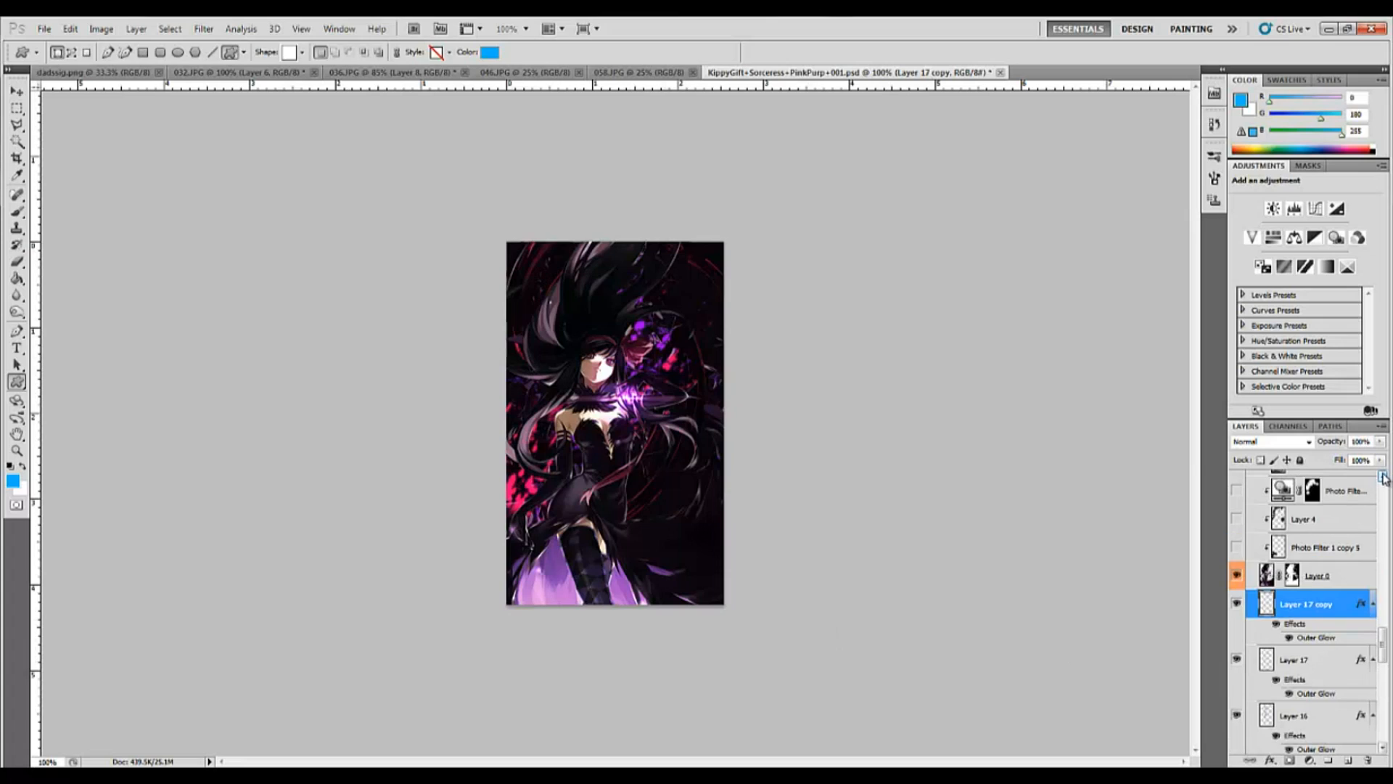
left_click(1237, 548)
left_click(1334, 553)
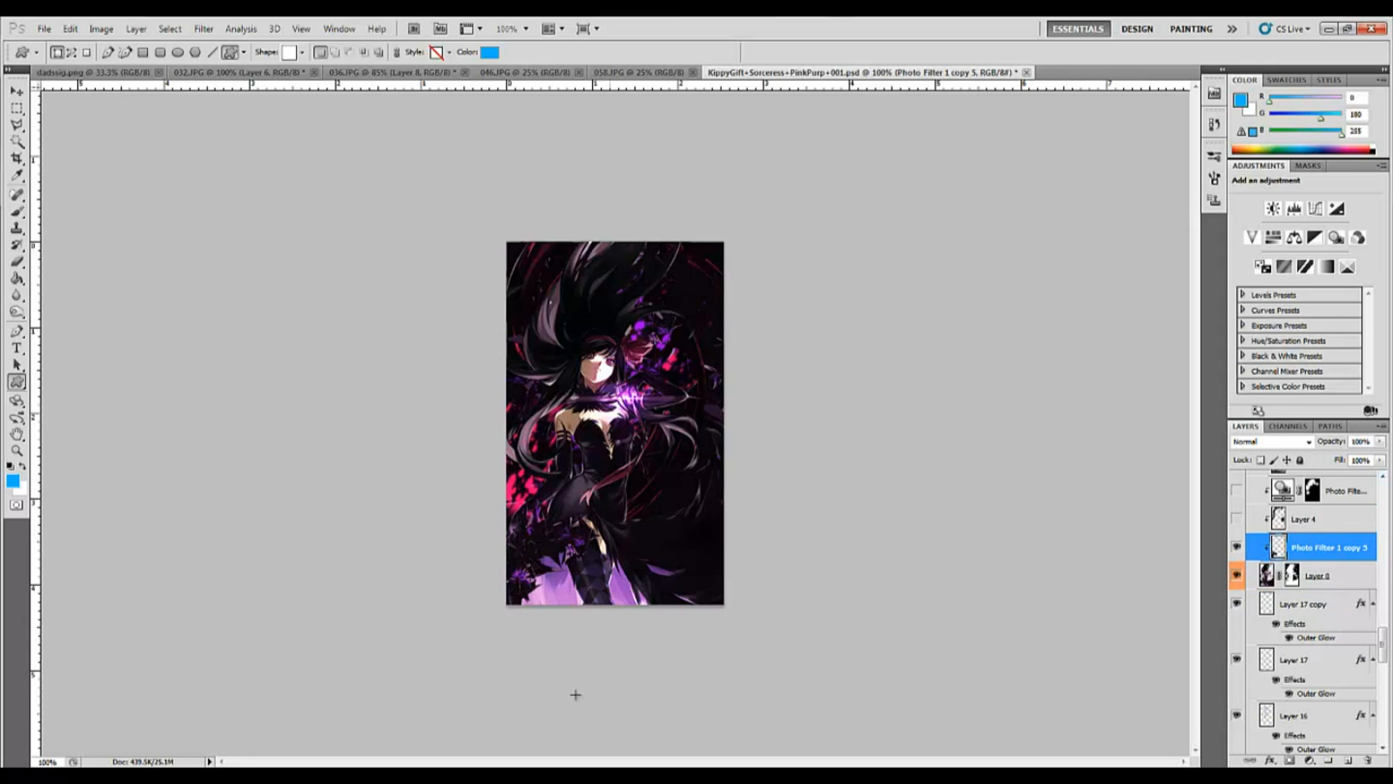
left_click(1236, 519)
key("alt+bracketright")
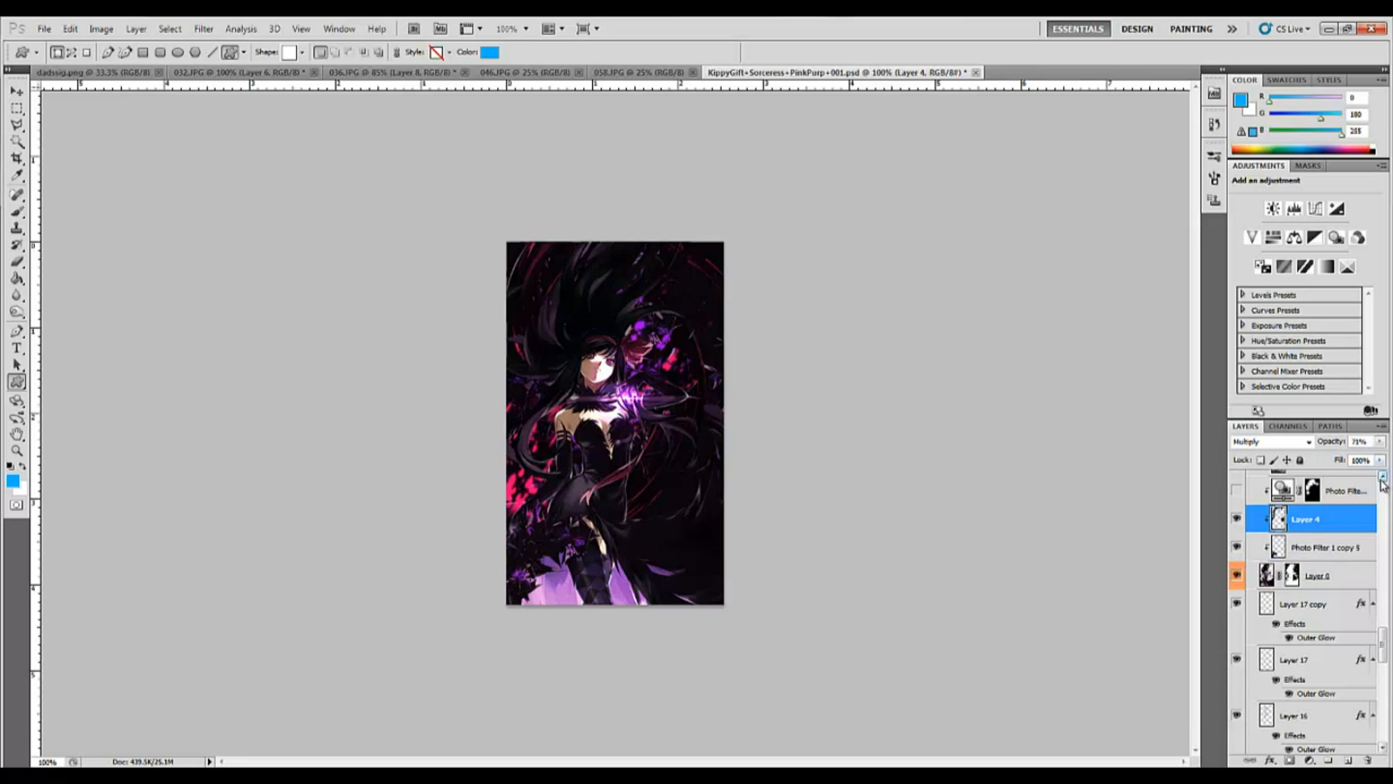
Show the masked Photo Filter adjustment above Layer 4 and review its settings
left_click(1382, 478)
left_click(1382, 478)
left_click(1382, 478)
left_click(1382, 478)
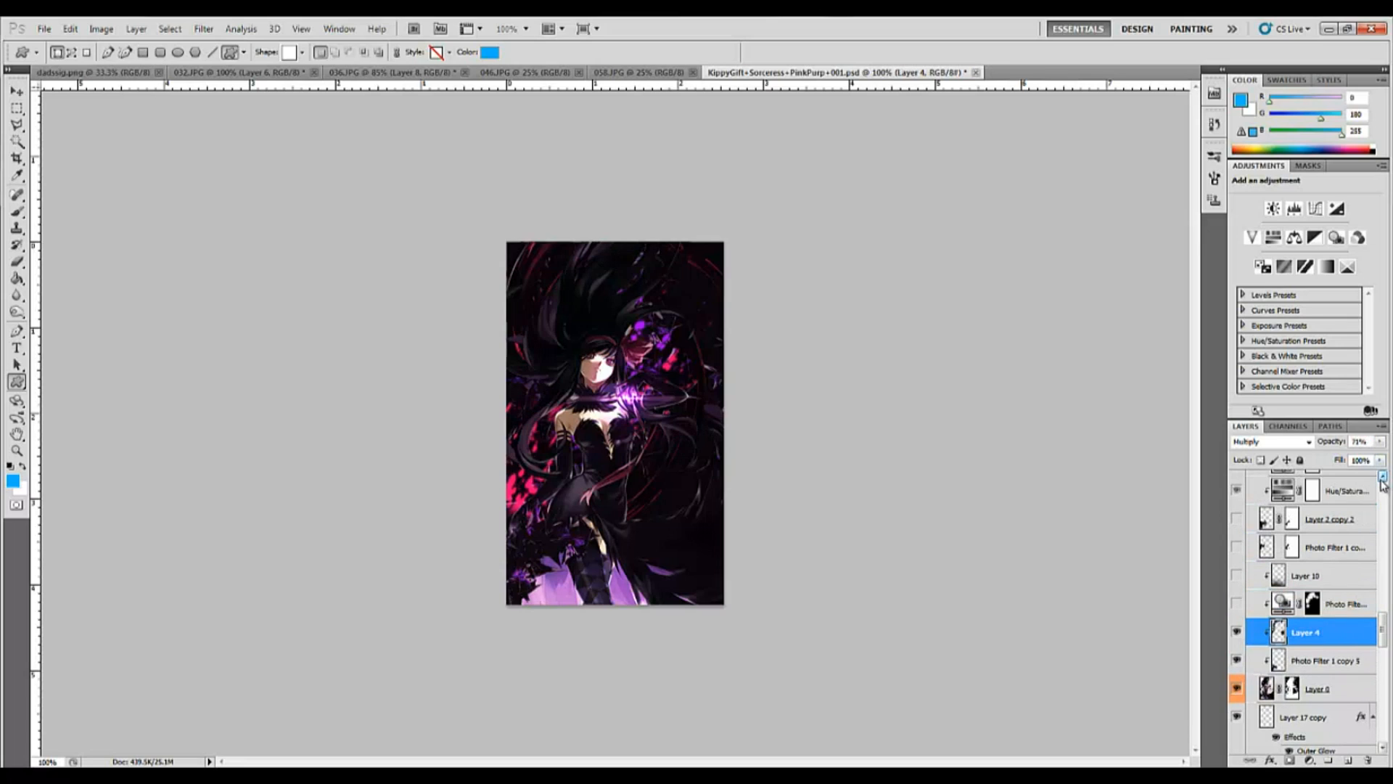
left_click(1235, 605)
left_click(1347, 604)
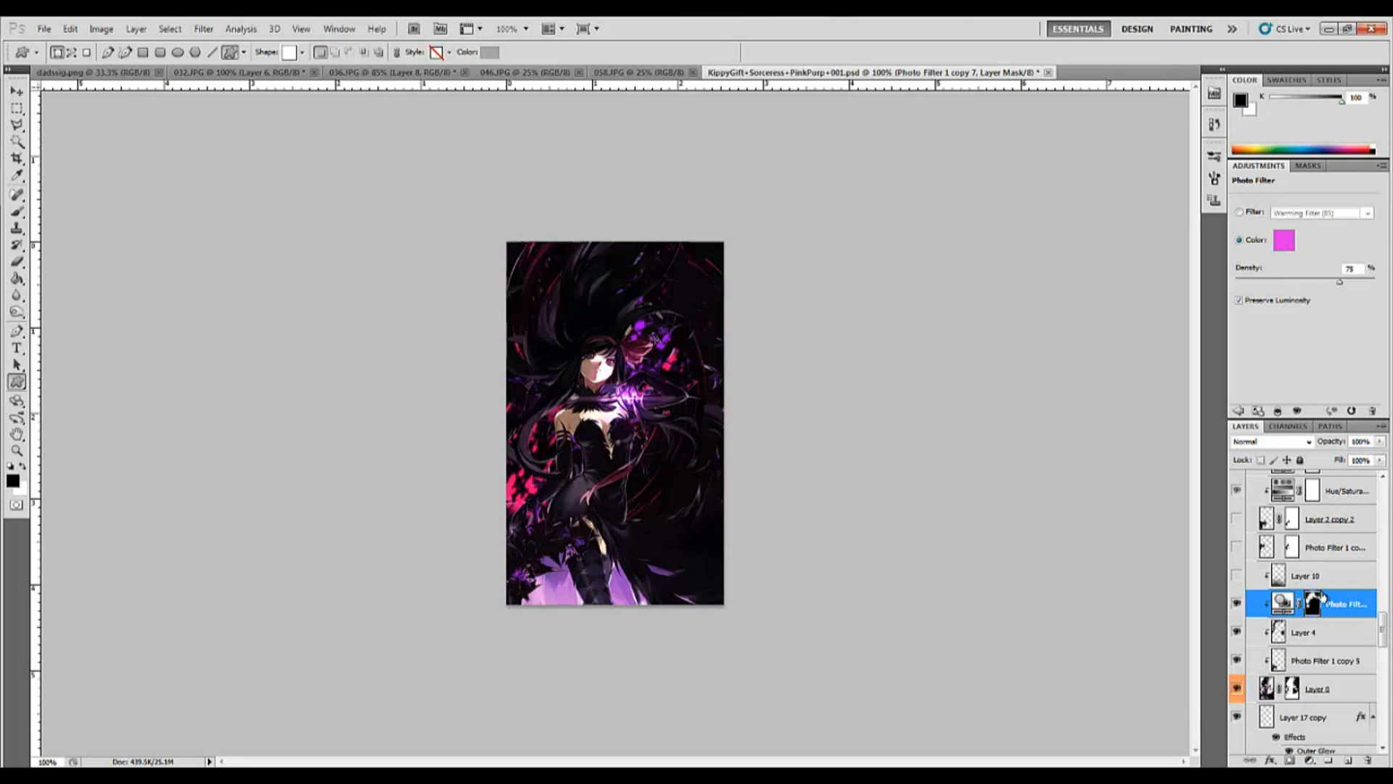
Show Layer 10, Photo Filter 1 copy 6 and Layer 2 copy 2
left_click(1233, 579)
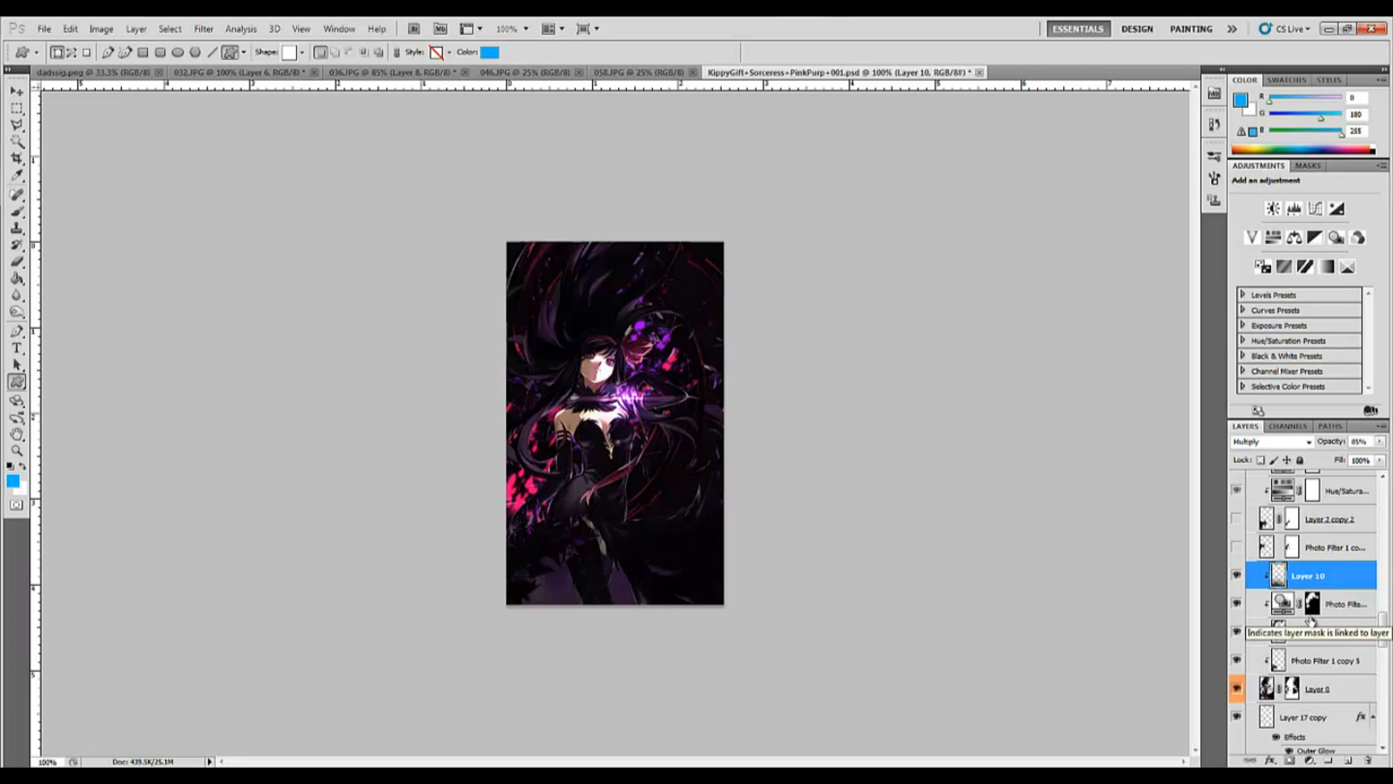
left_click(1235, 520)
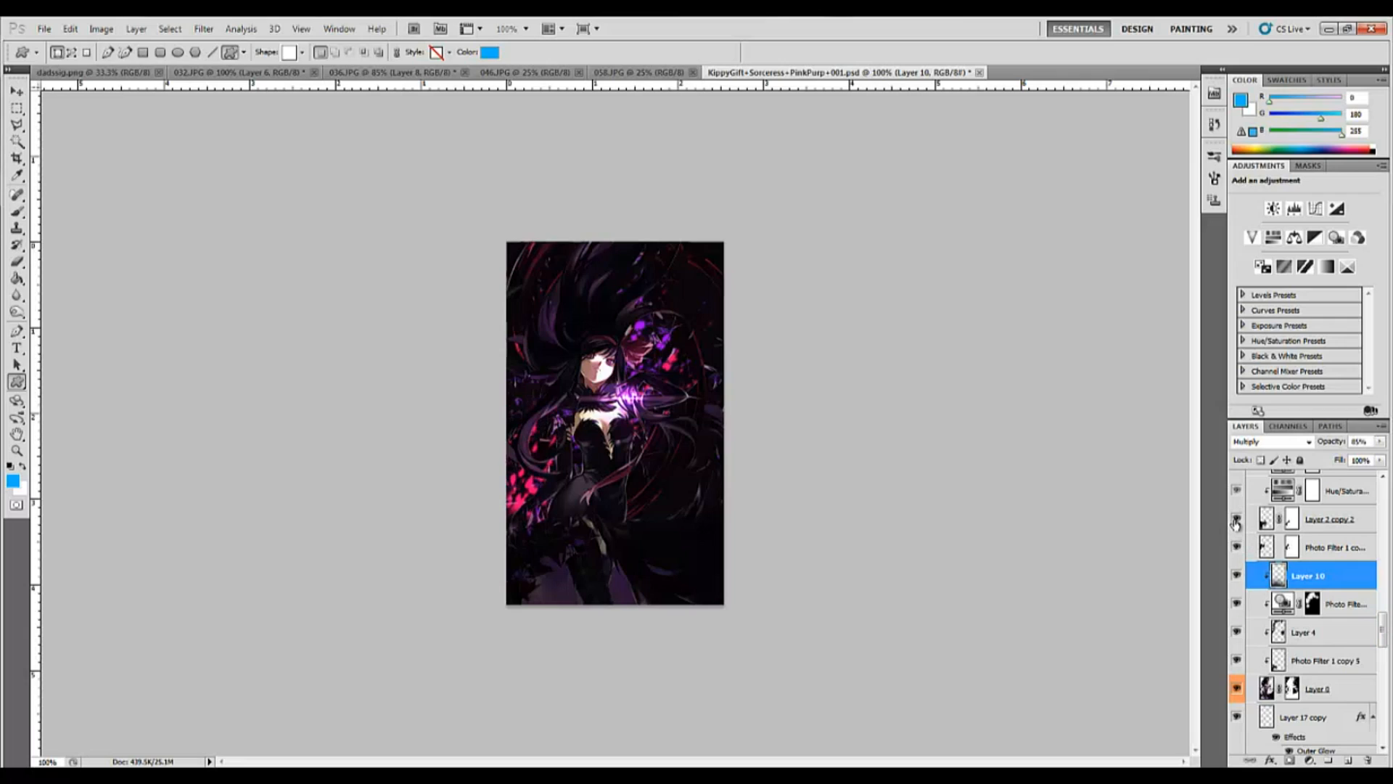
left_click(1356, 542)
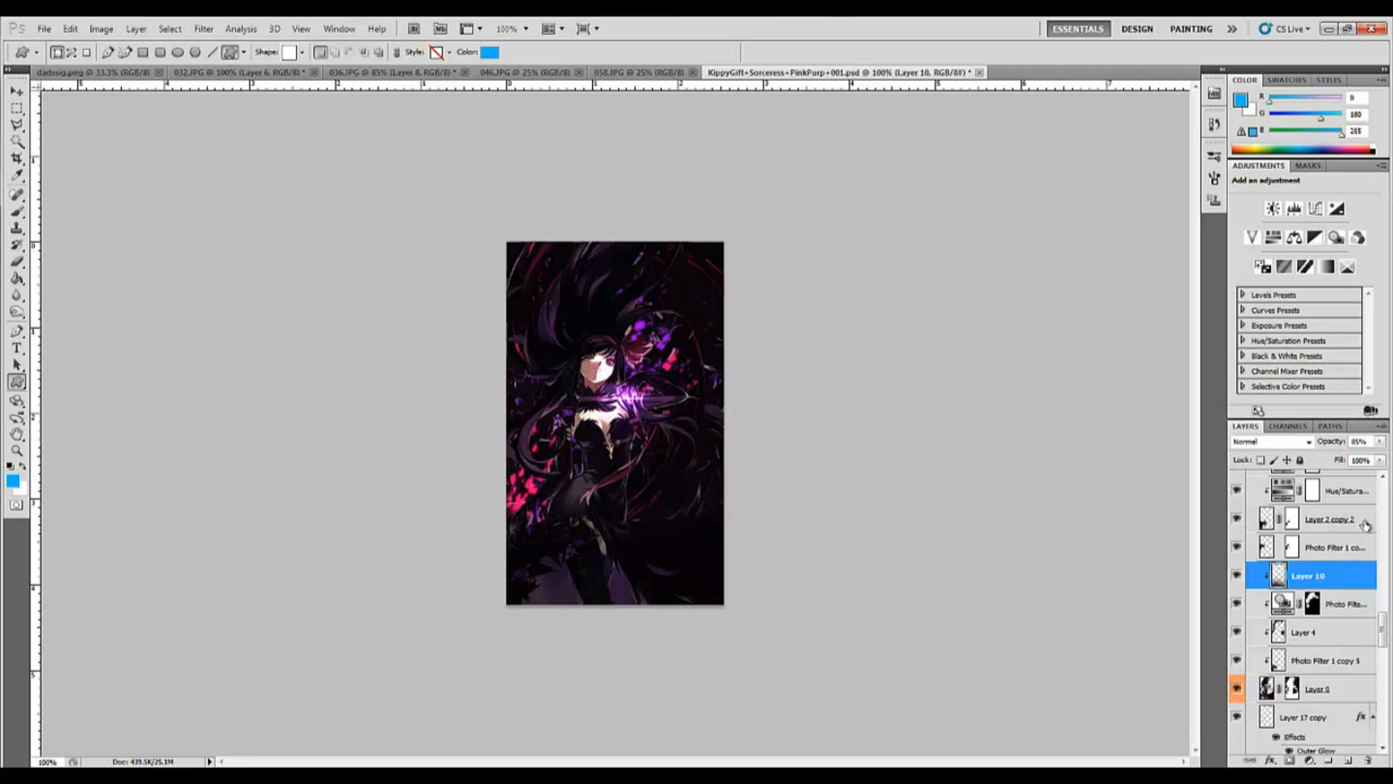
Review the Hue/Saturation and Exposure adjustments clipped to Layer 2 copy 2, comparing the image with and without the Exposure adjustment
left_click(1382, 477)
left_click(1383, 477)
left_click(1383, 477)
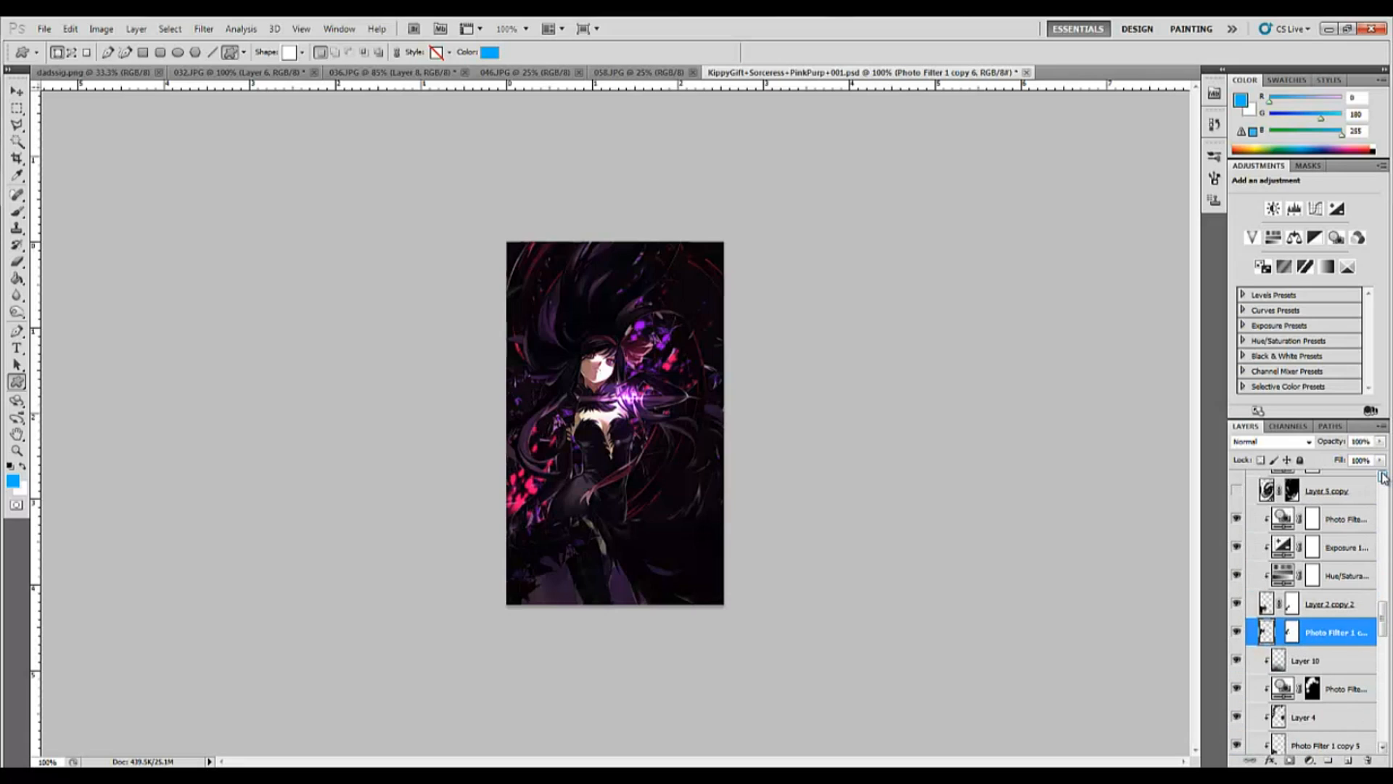
left_click(1383, 477)
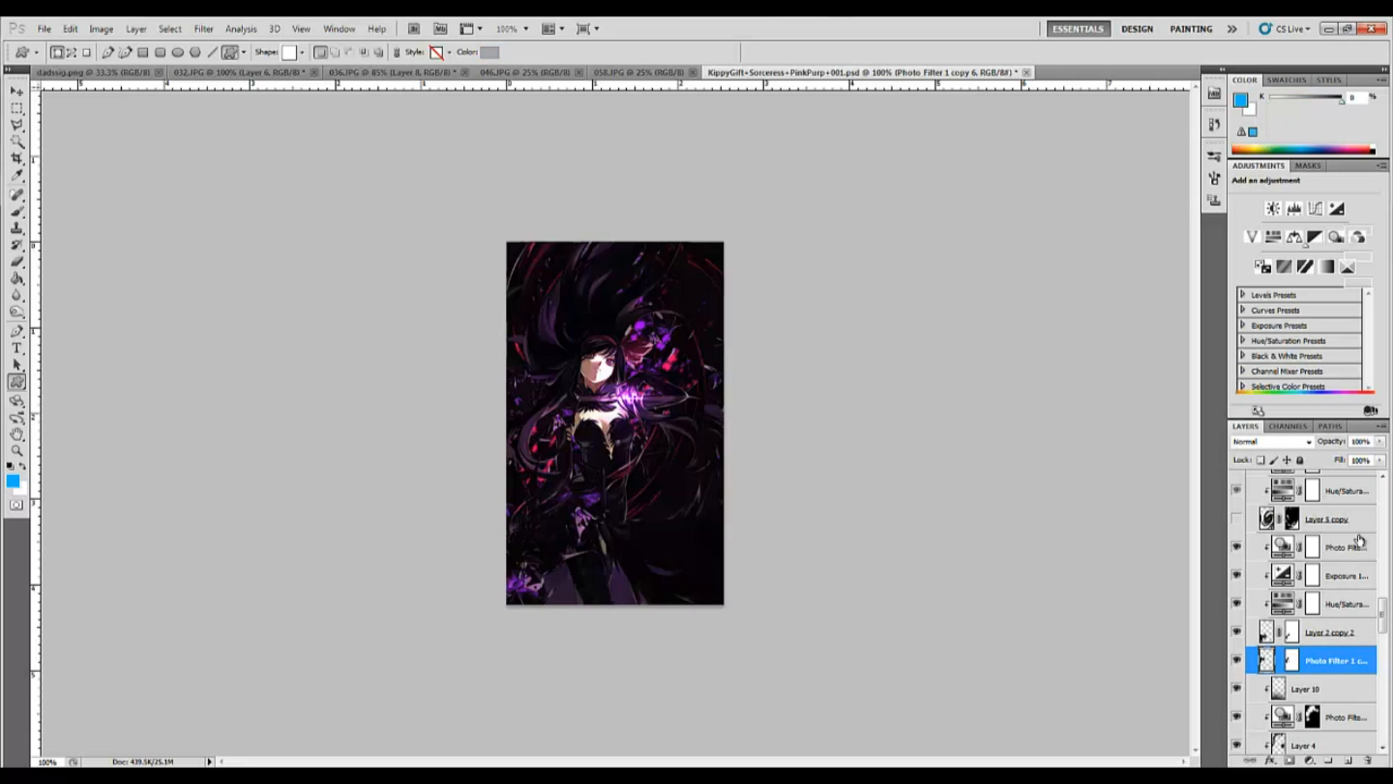
left_click(1346, 604)
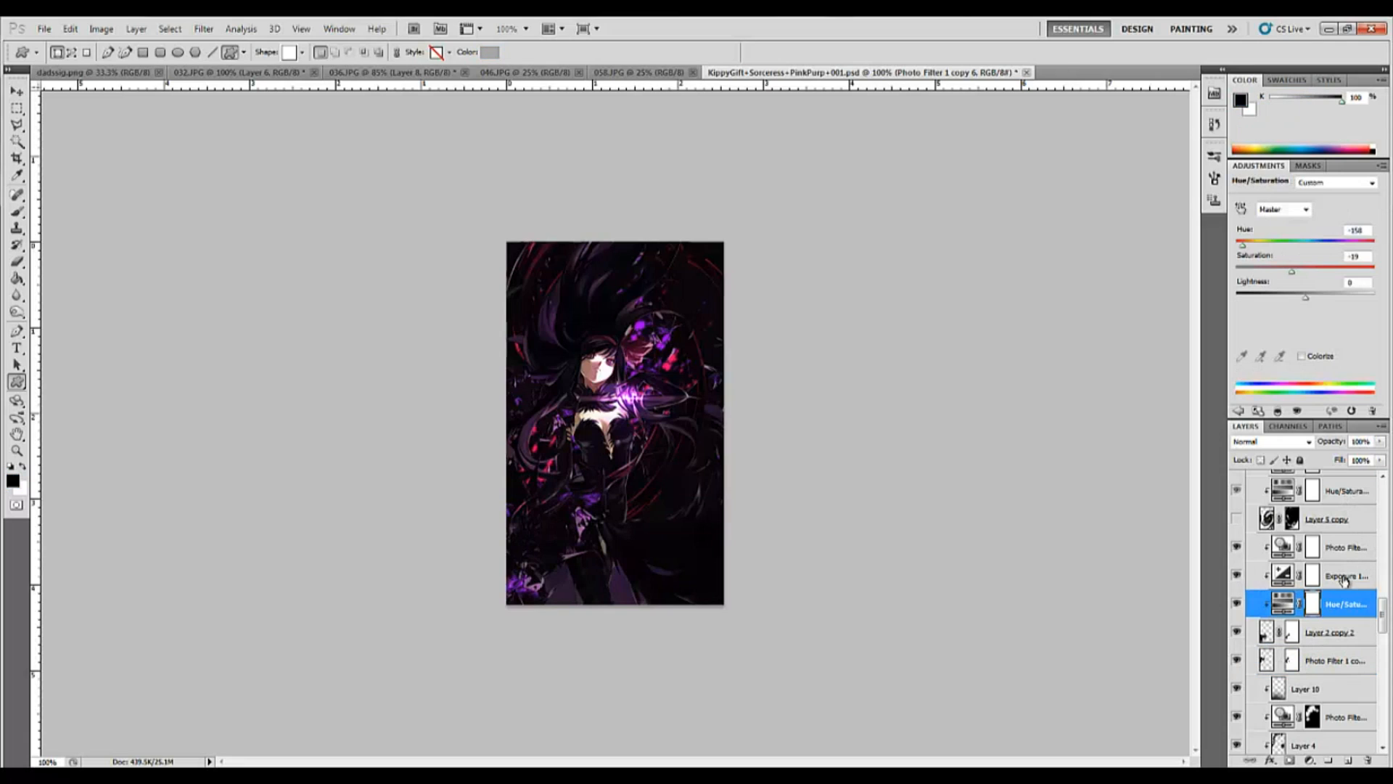
left_click(1263, 575)
left_click(1237, 575)
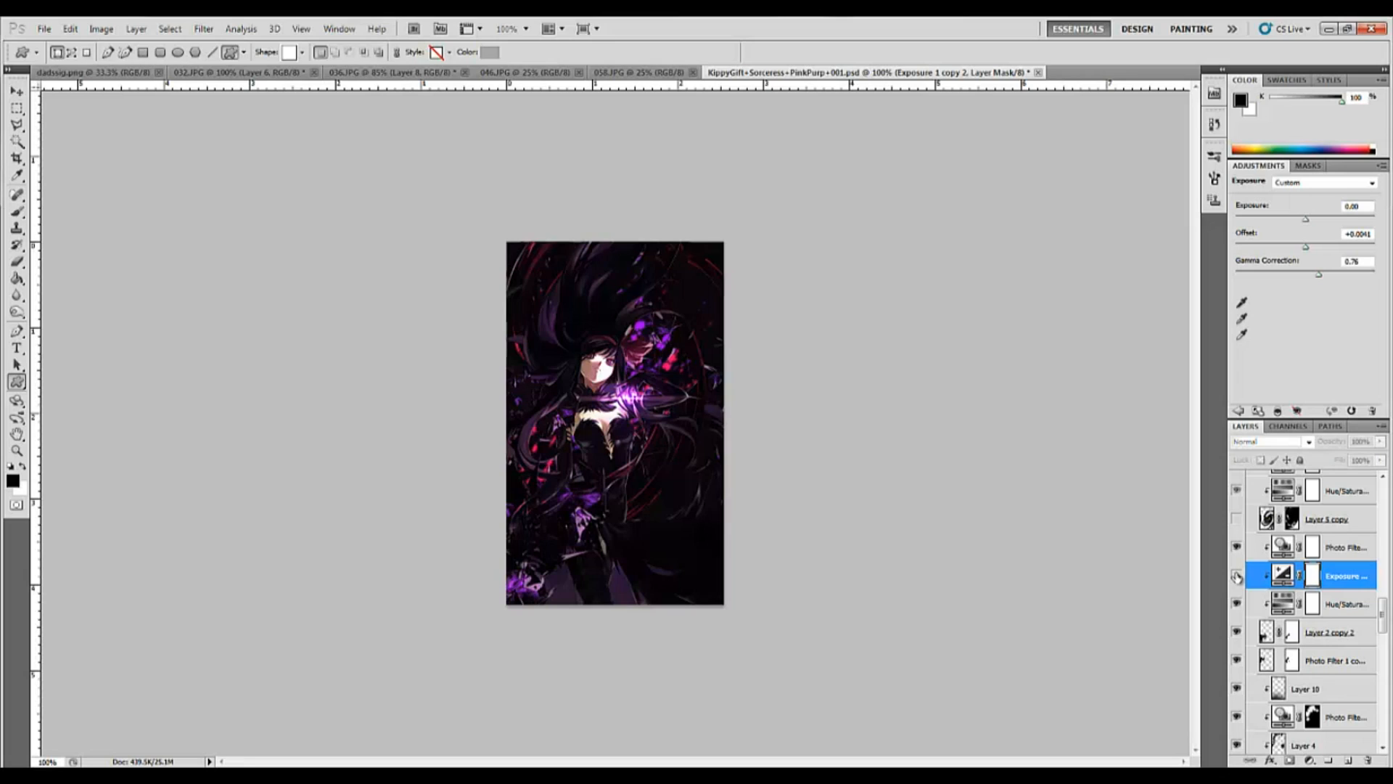
left_click(1237, 576)
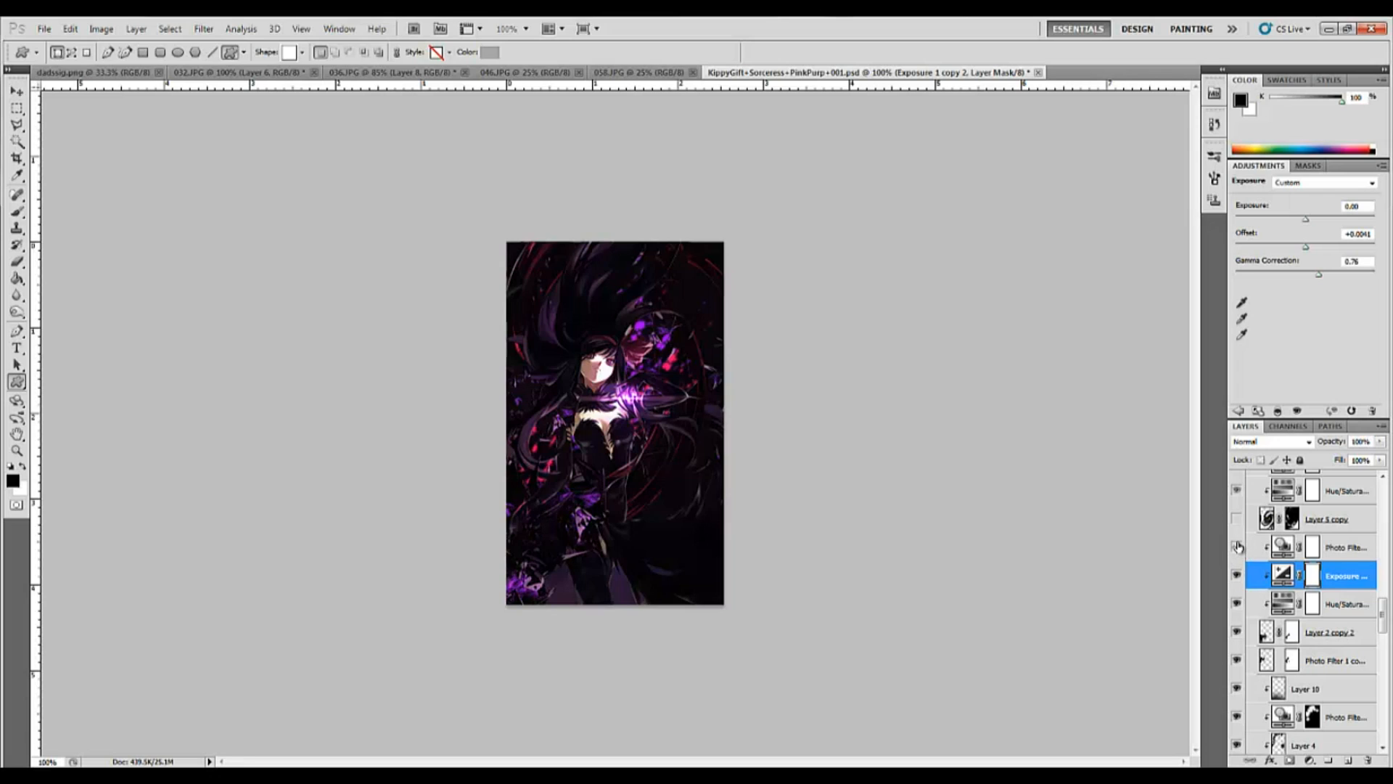
Review the Photo Filter adjustment clipped to Layer 2 copy 2, comparing the image with and without it
left_click(1237, 554)
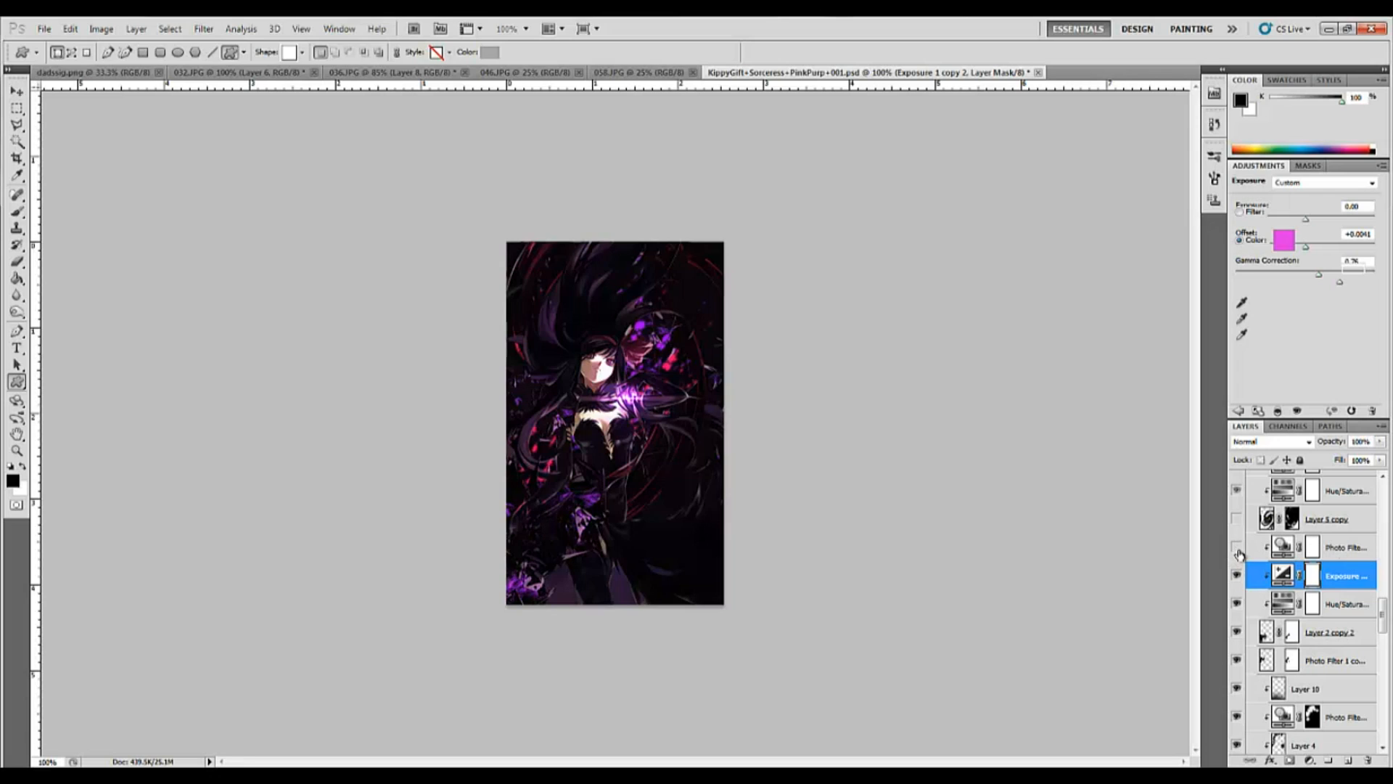
left_click(1237, 548)
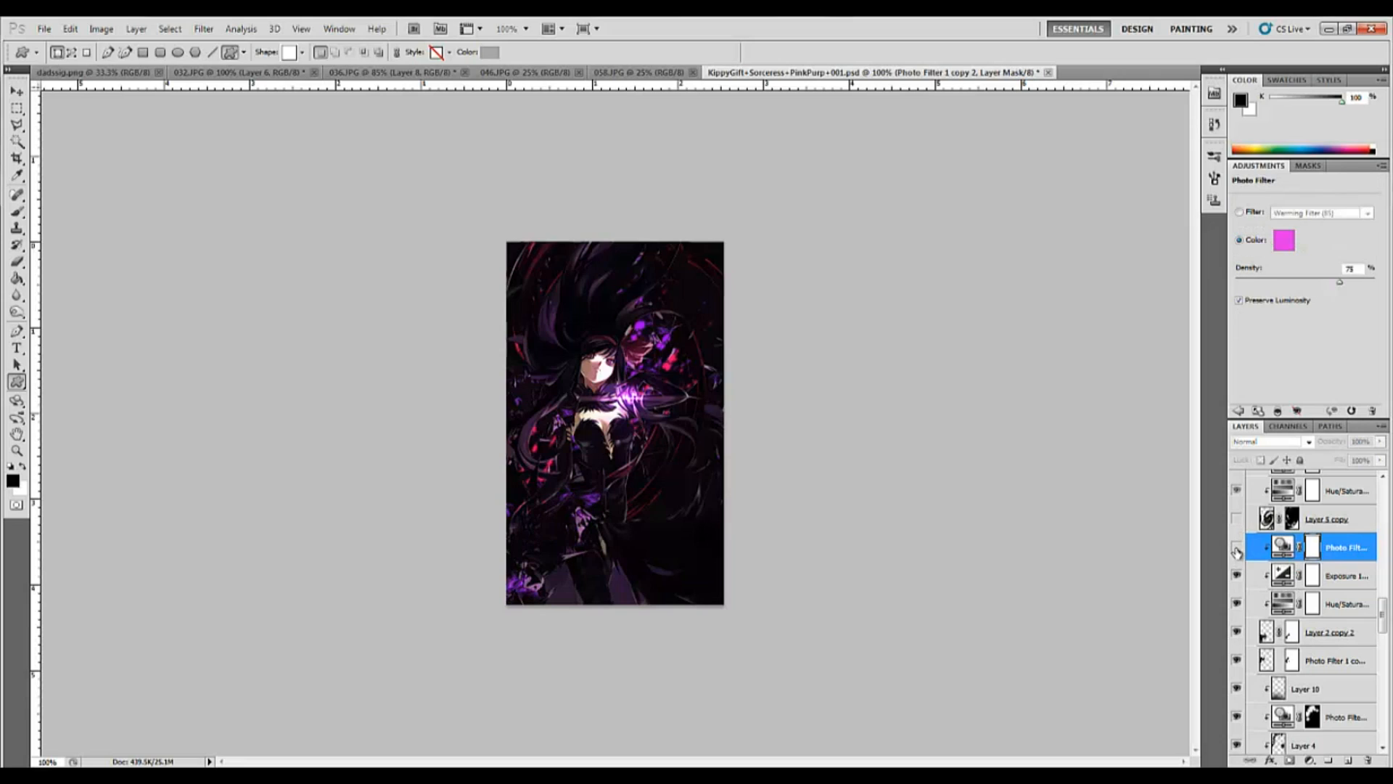
left_click(1237, 551)
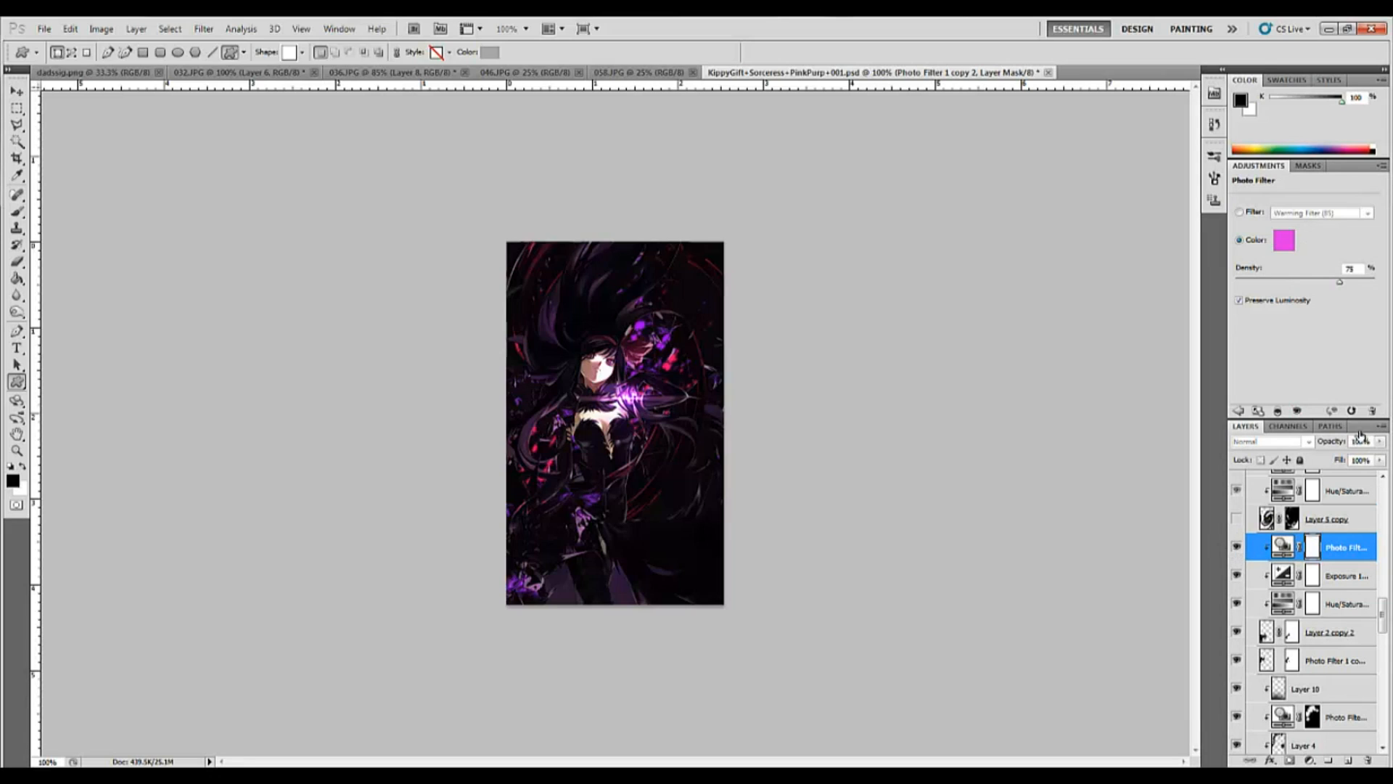
Show Layer 5 copy and review the Hue/Saturation adjustment clipped to it
left_click(1235, 520)
left_click(1361, 522)
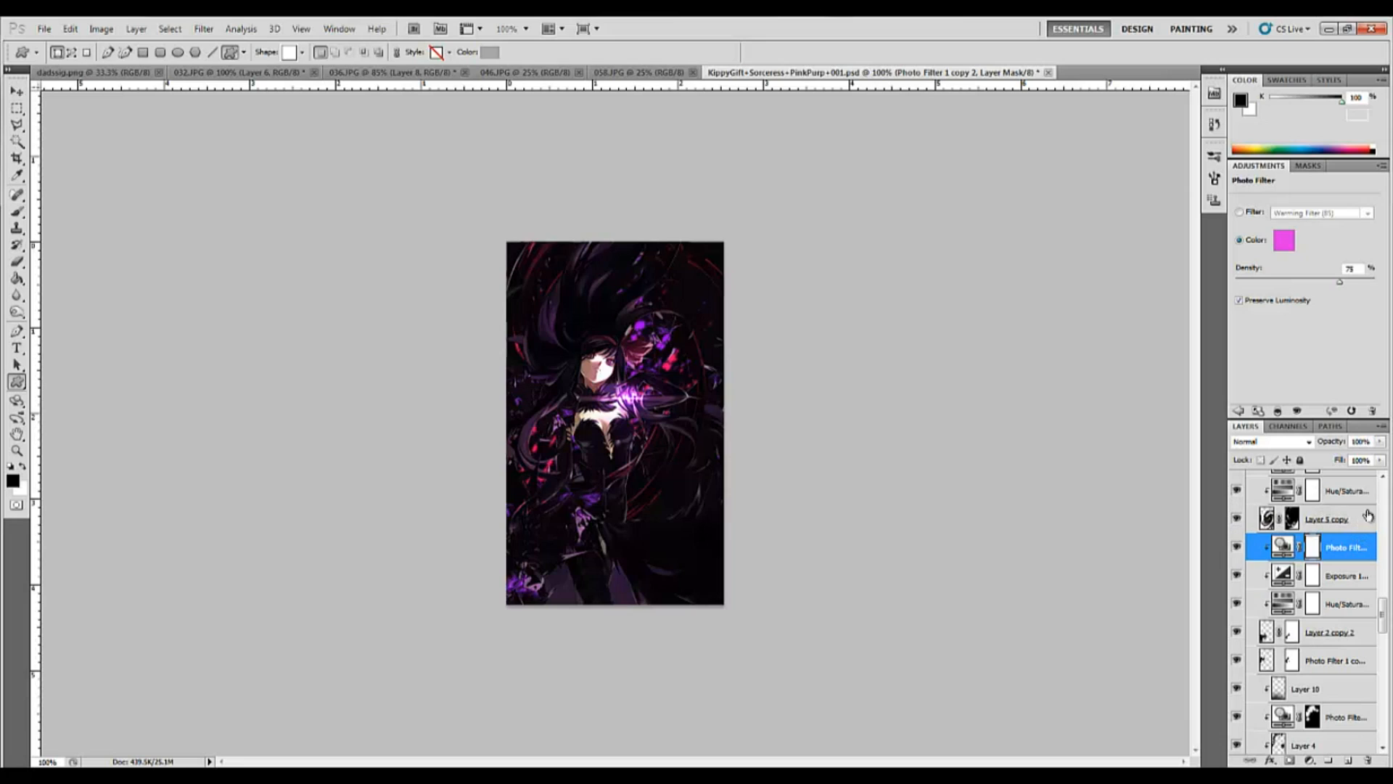
left_click(1384, 479)
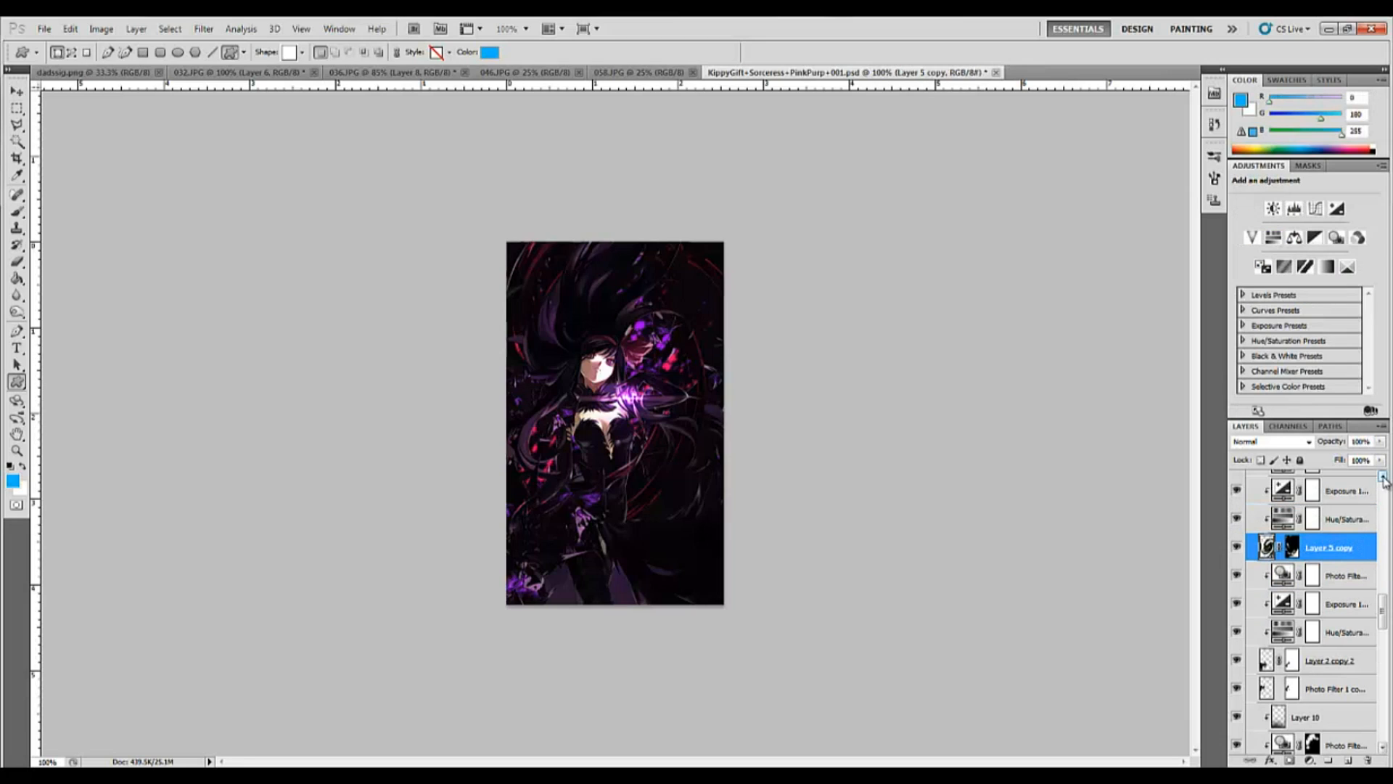
left_click(1384, 479)
left_click(1384, 479)
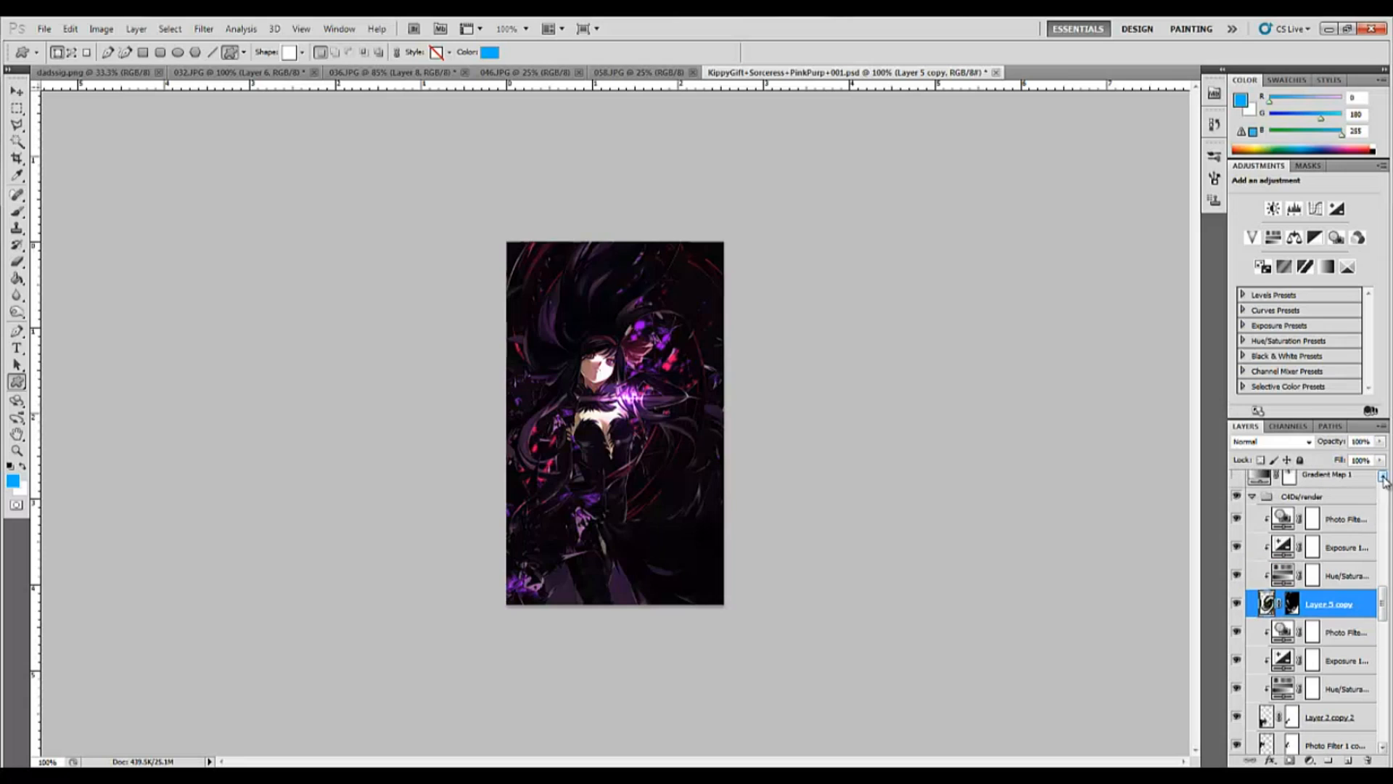
left_click(1384, 476)
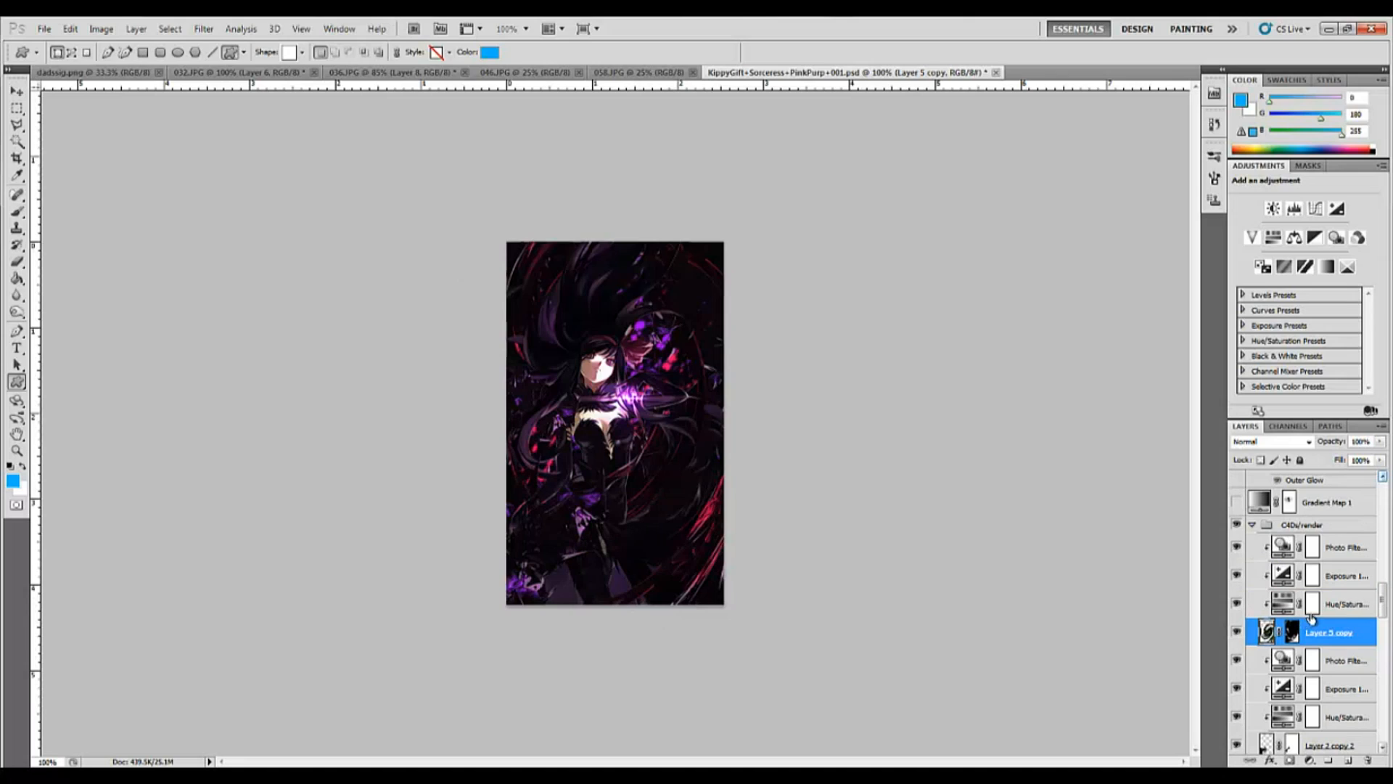
left_click(1335, 604)
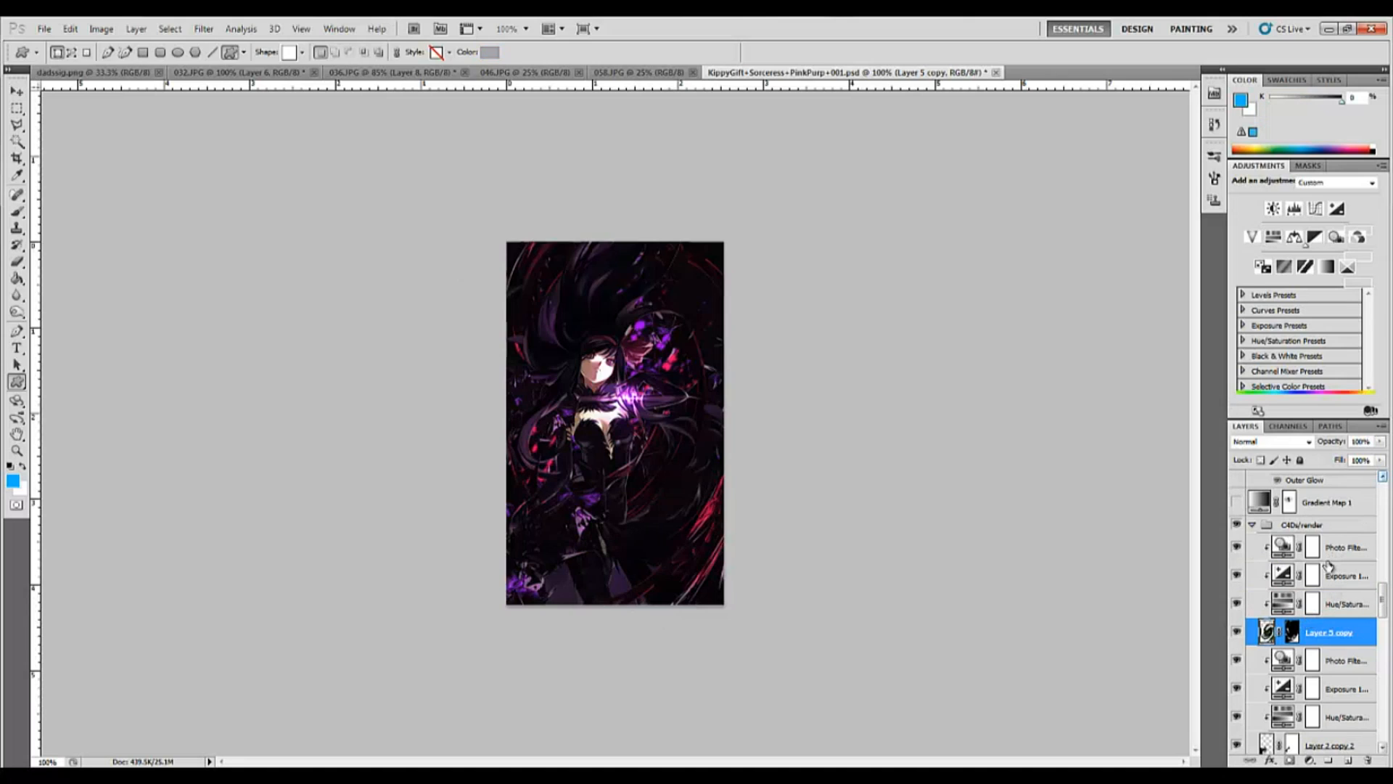
left_click(1313, 603)
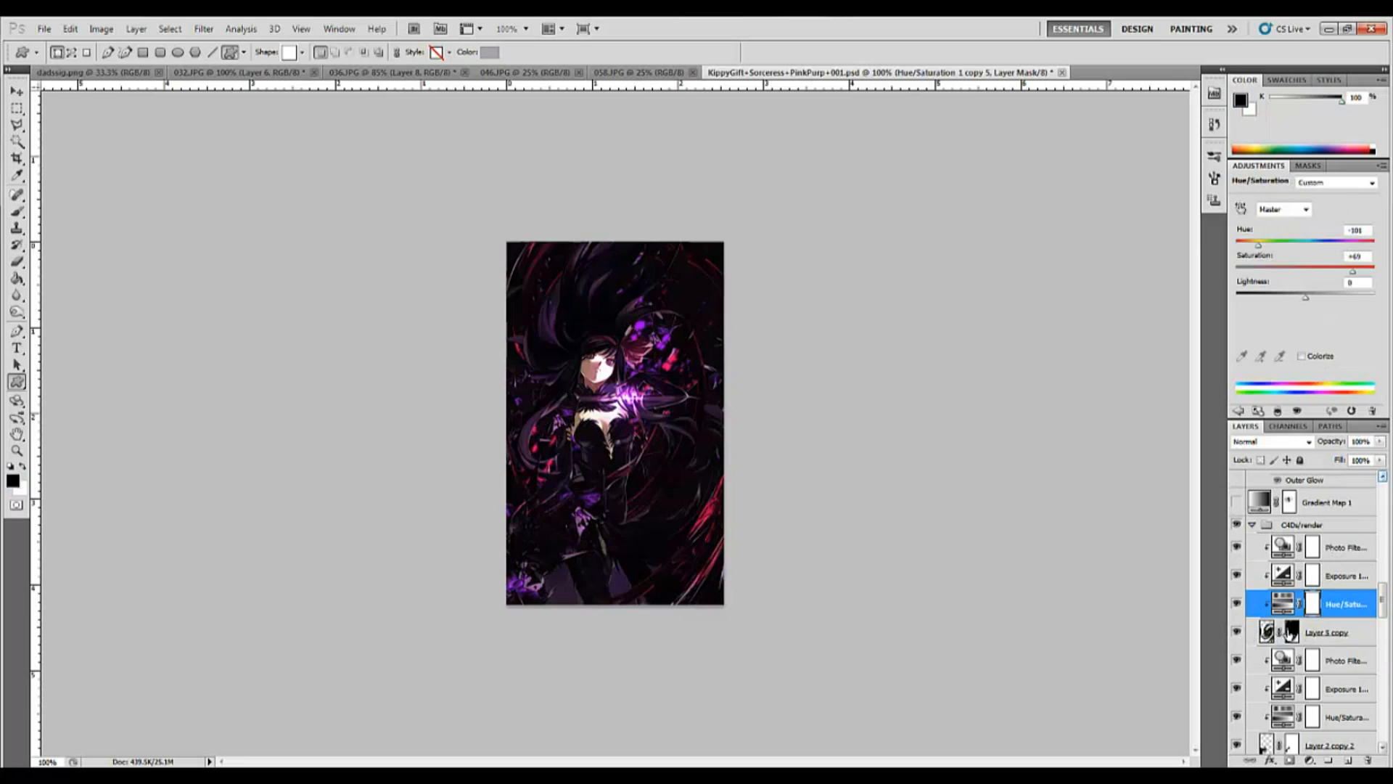
Select Layer 5 copy's mask, then collapse the C4Ds/render group and show Gradient Map 1 above it
left_click(1292, 634)
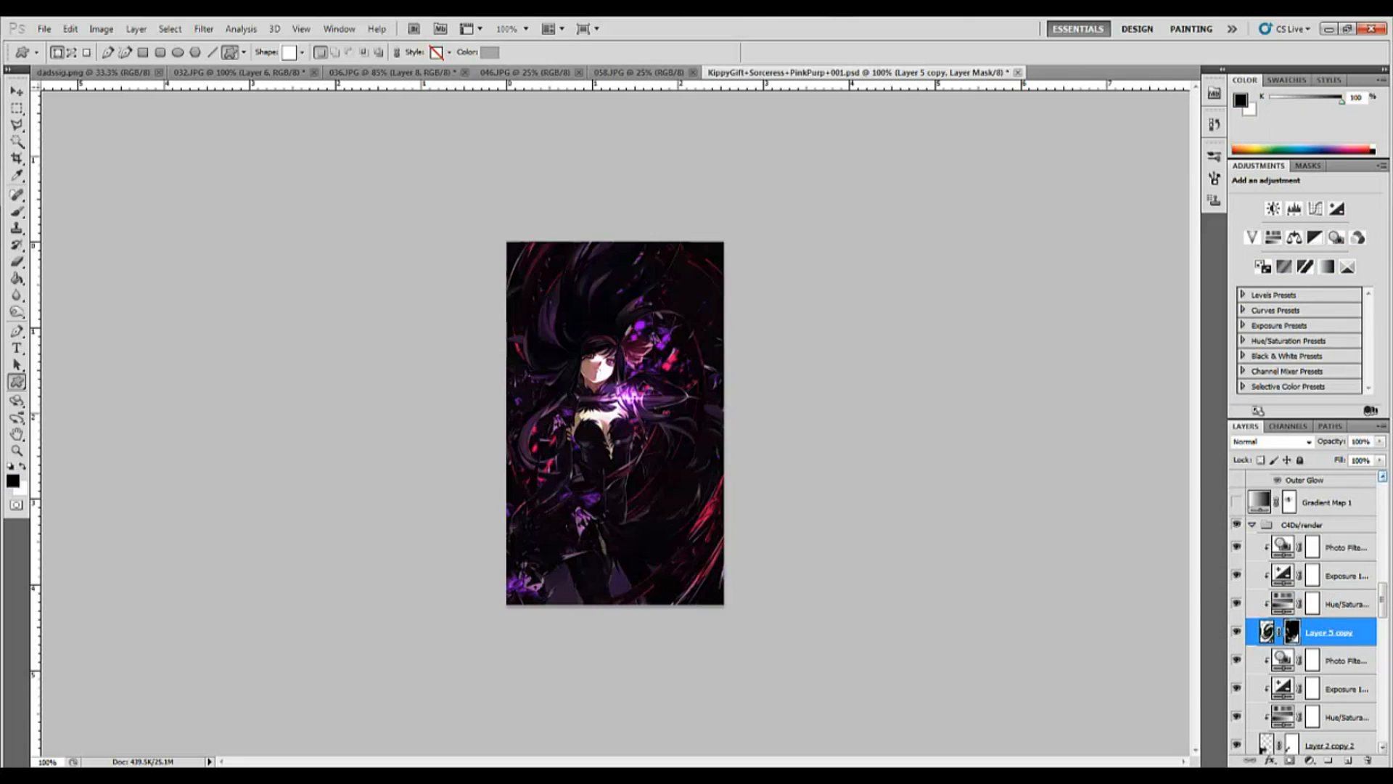
left_click(1383, 479)
left_click(1299, 484)
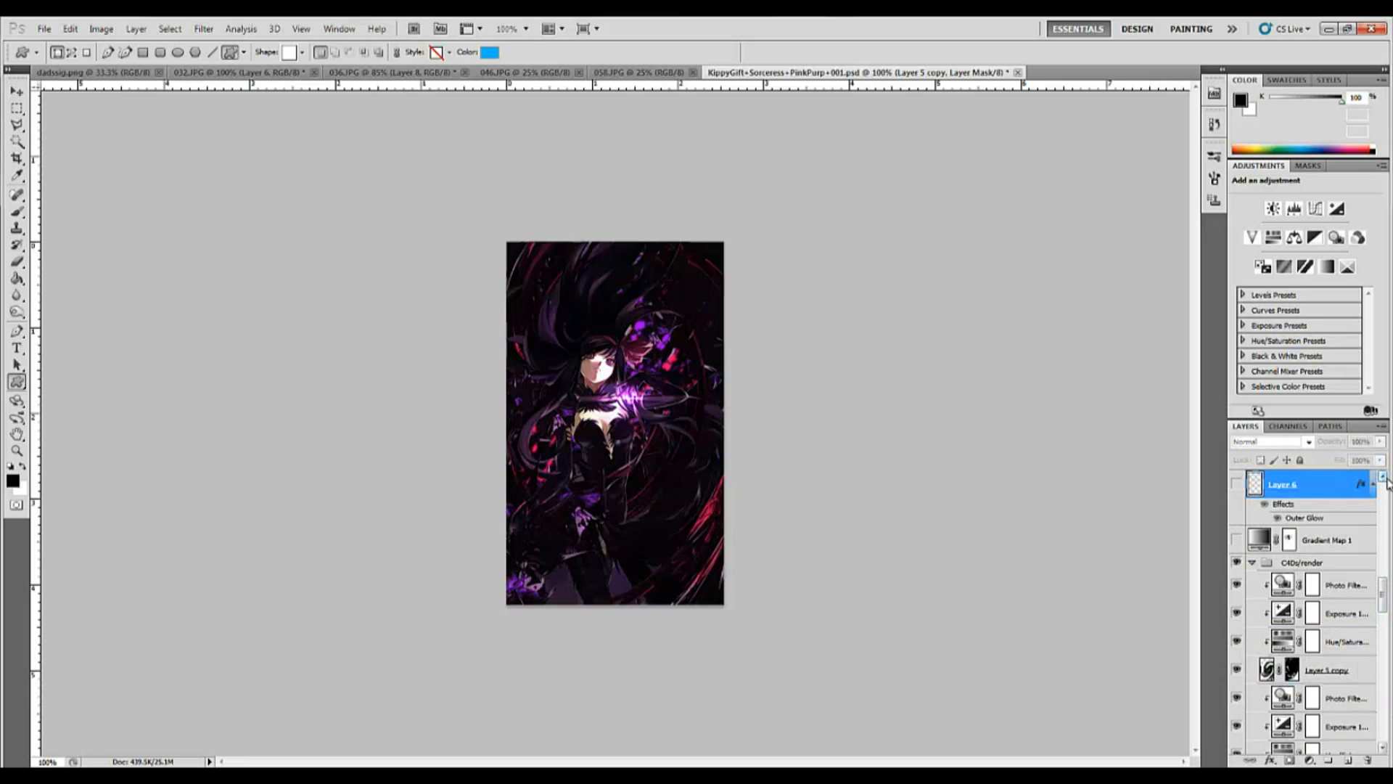
left_click(1253, 565)
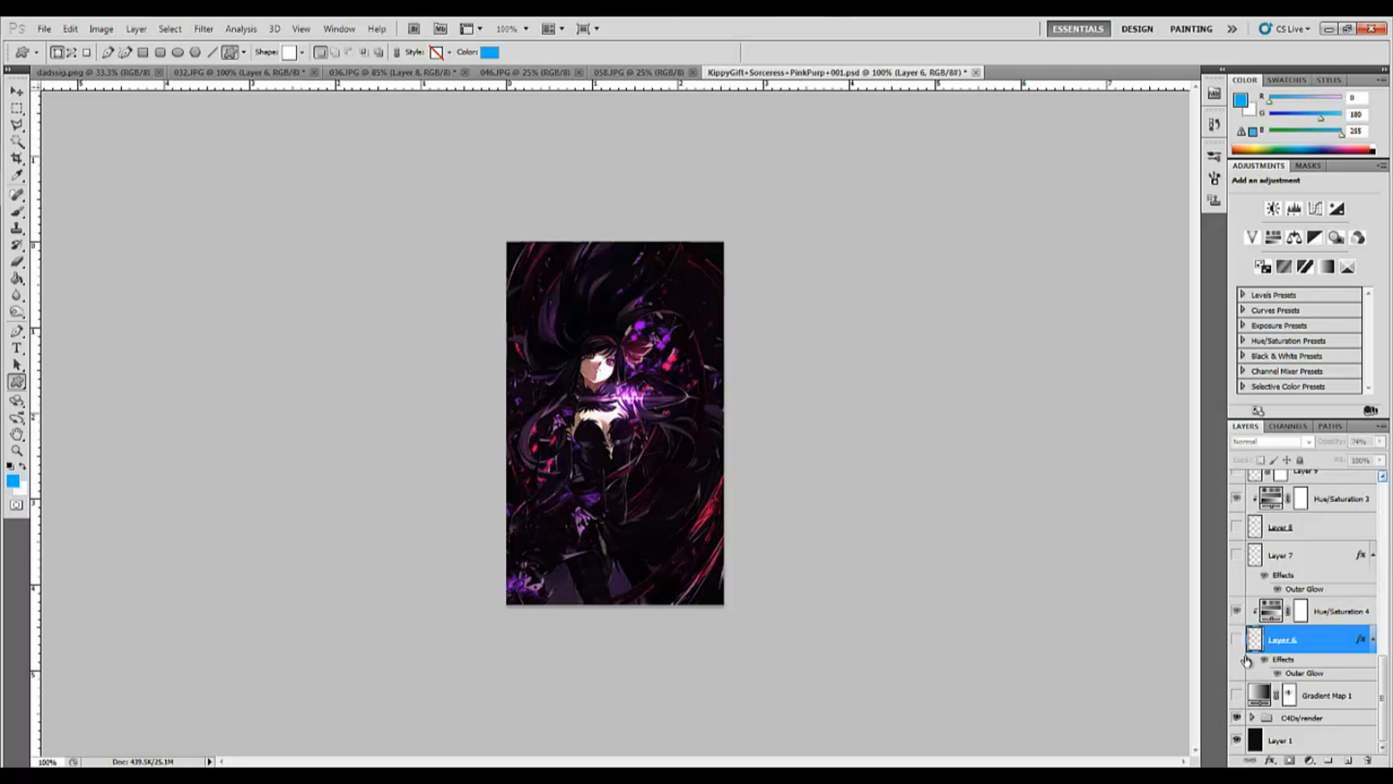
left_click(1343, 696)
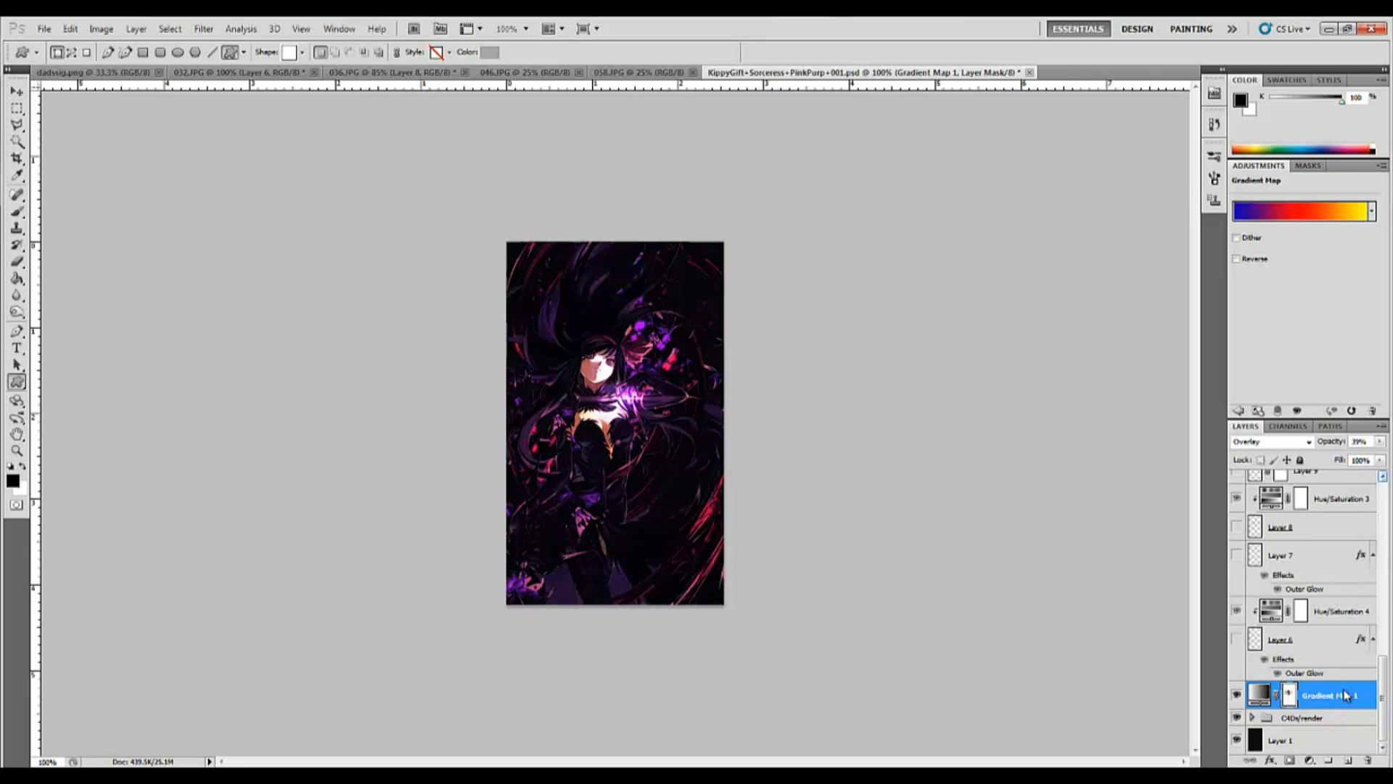
Set Gradient Map 1's blend mode to Normal and its opacity to 100%
left_click(1310, 443)
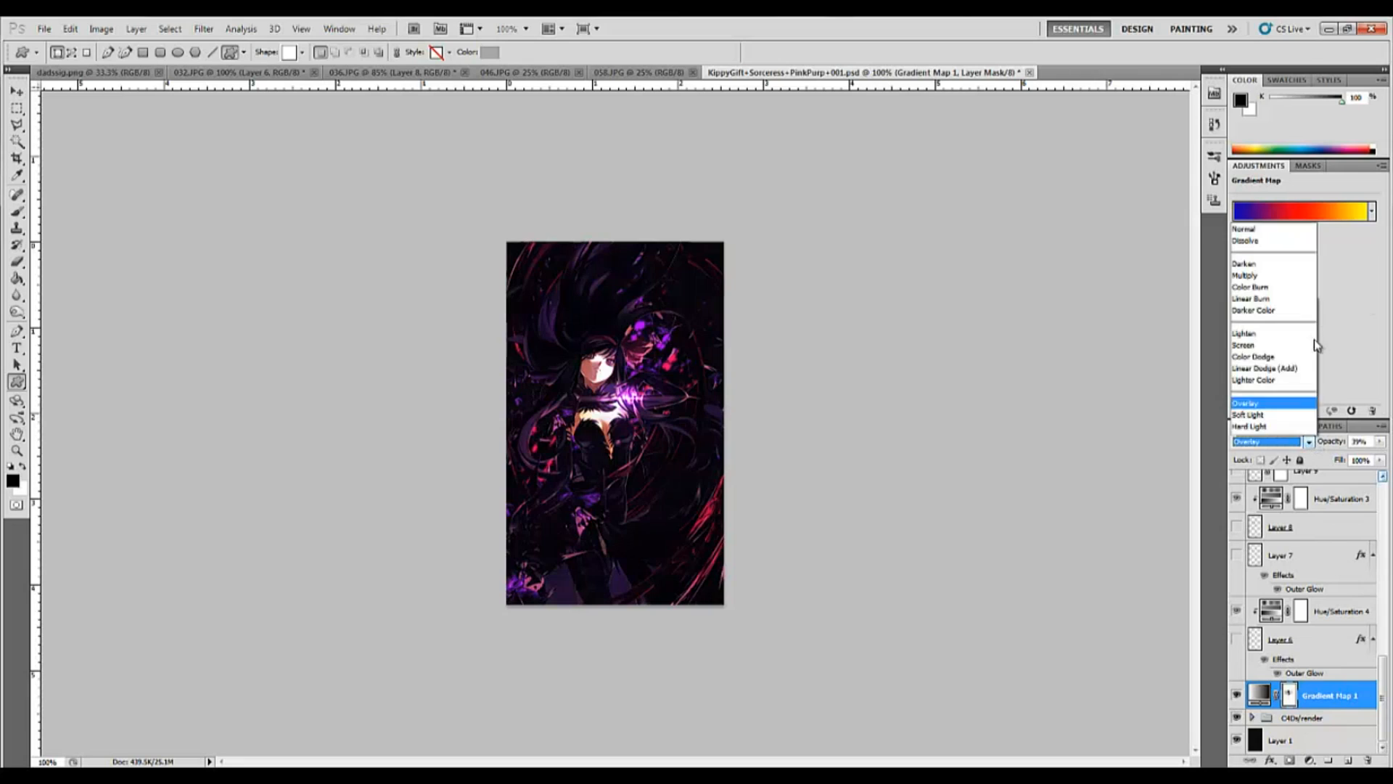
left_click(1262, 66)
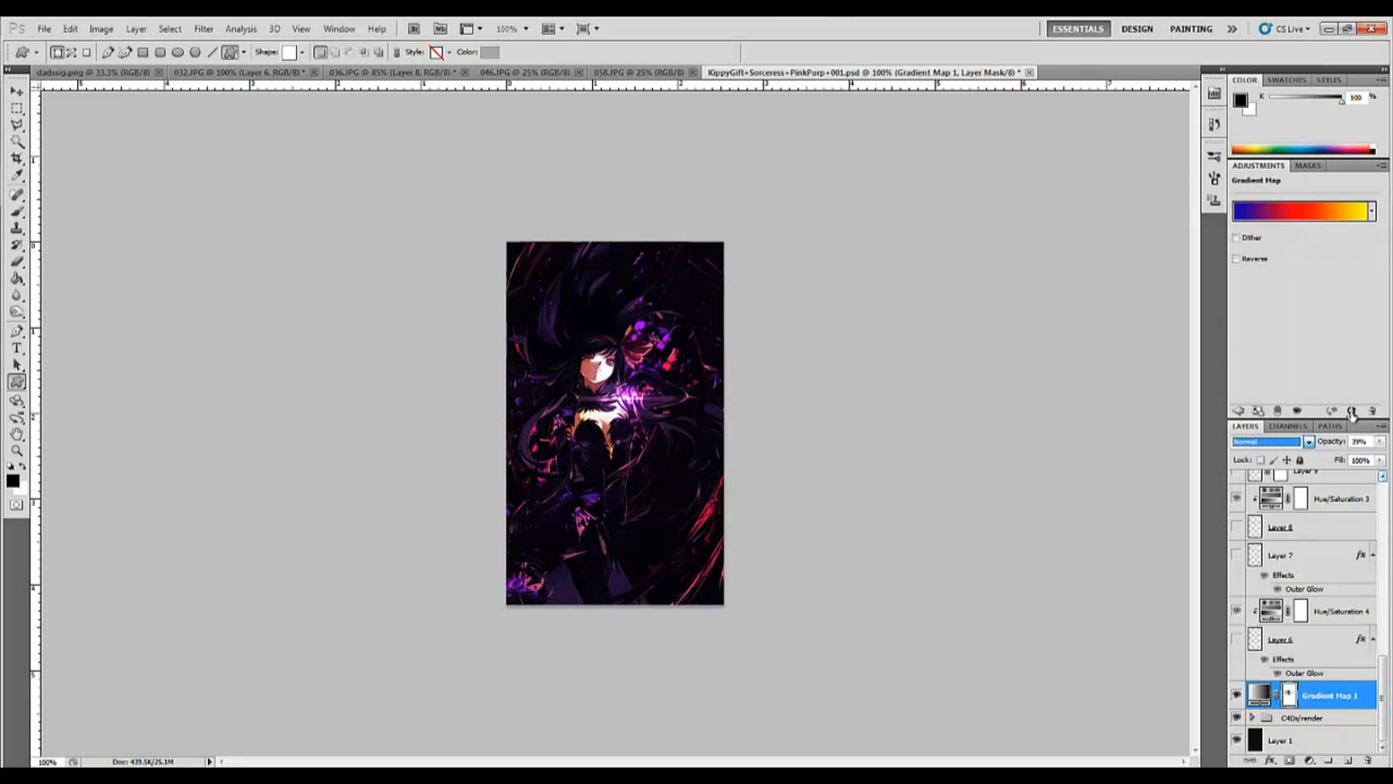
left_click(1381, 443)
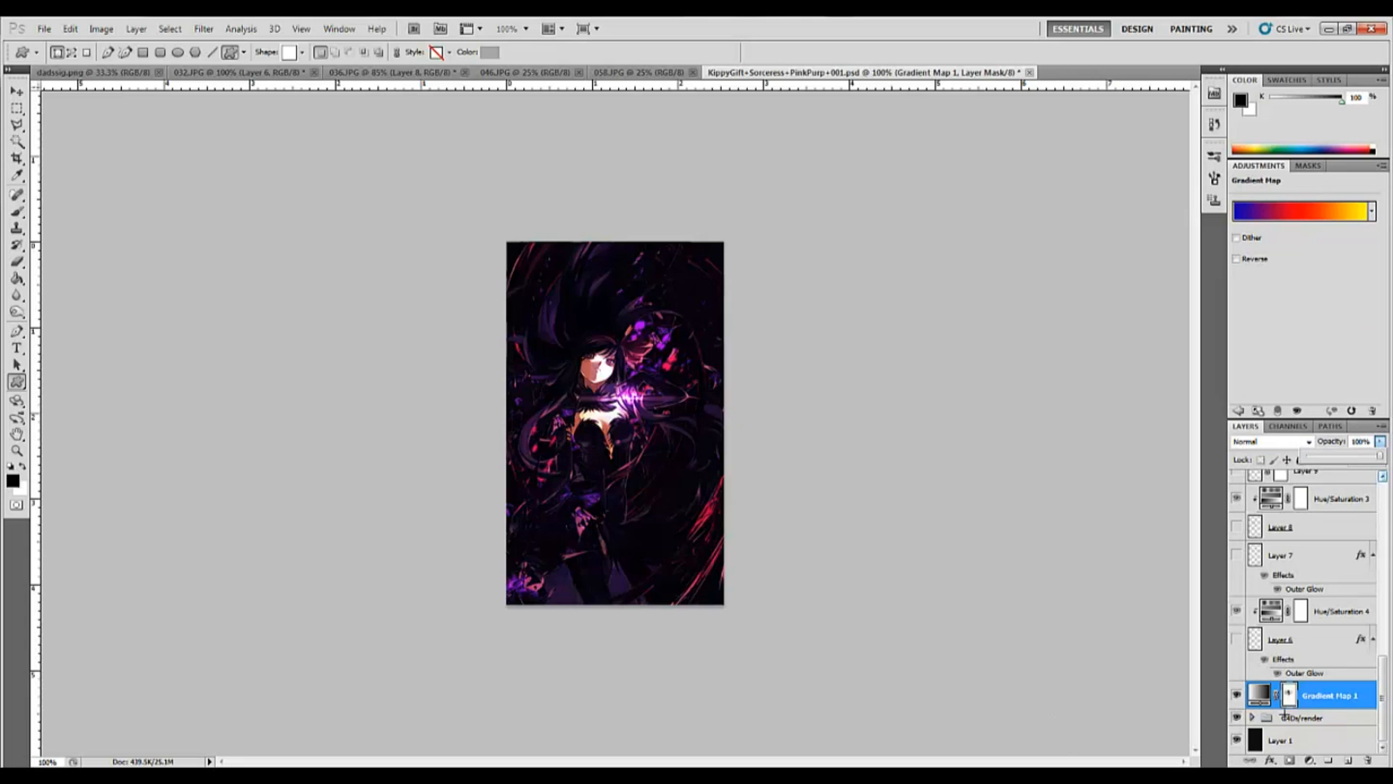
left_click(1351, 696)
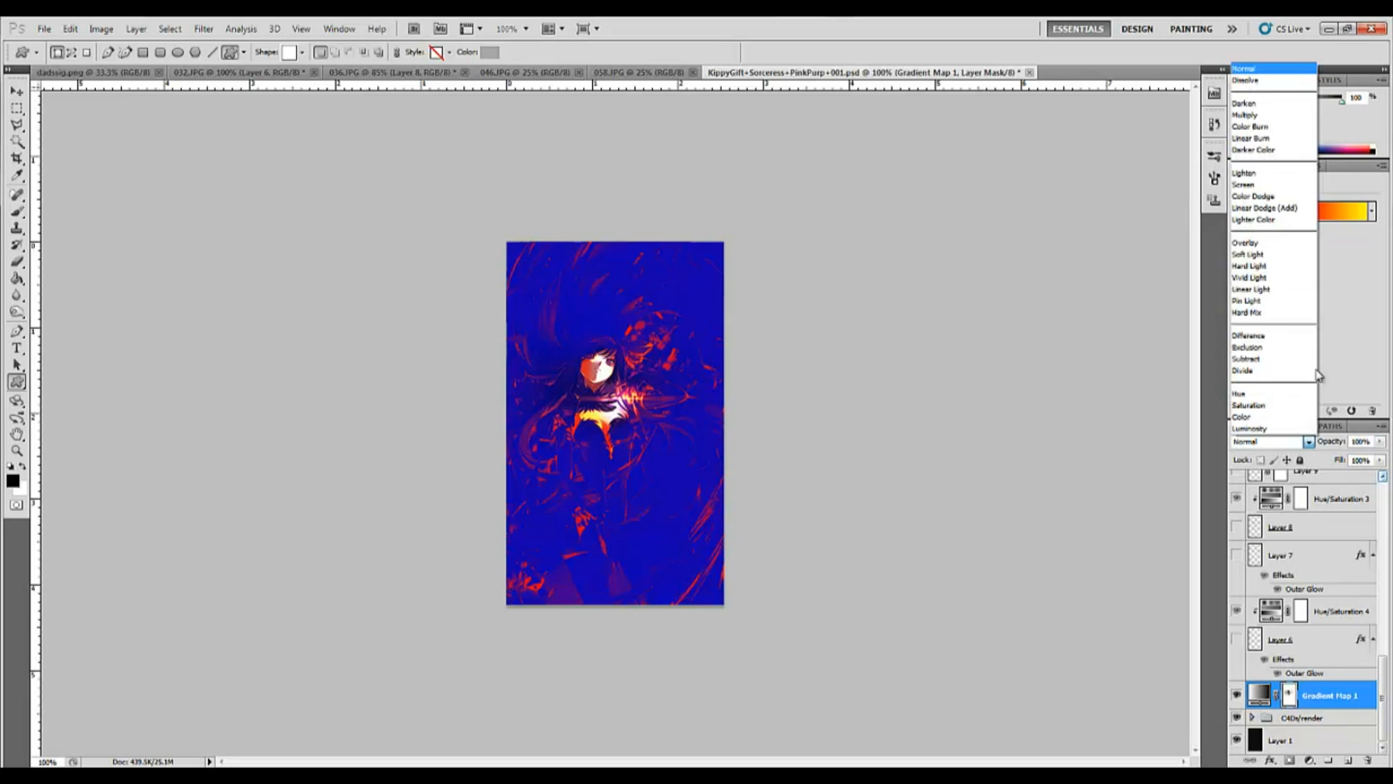
Set Gradient Map 1 to Overlay blending with 40% opacity
left_click(1276, 443)
left_click(1271, 243)
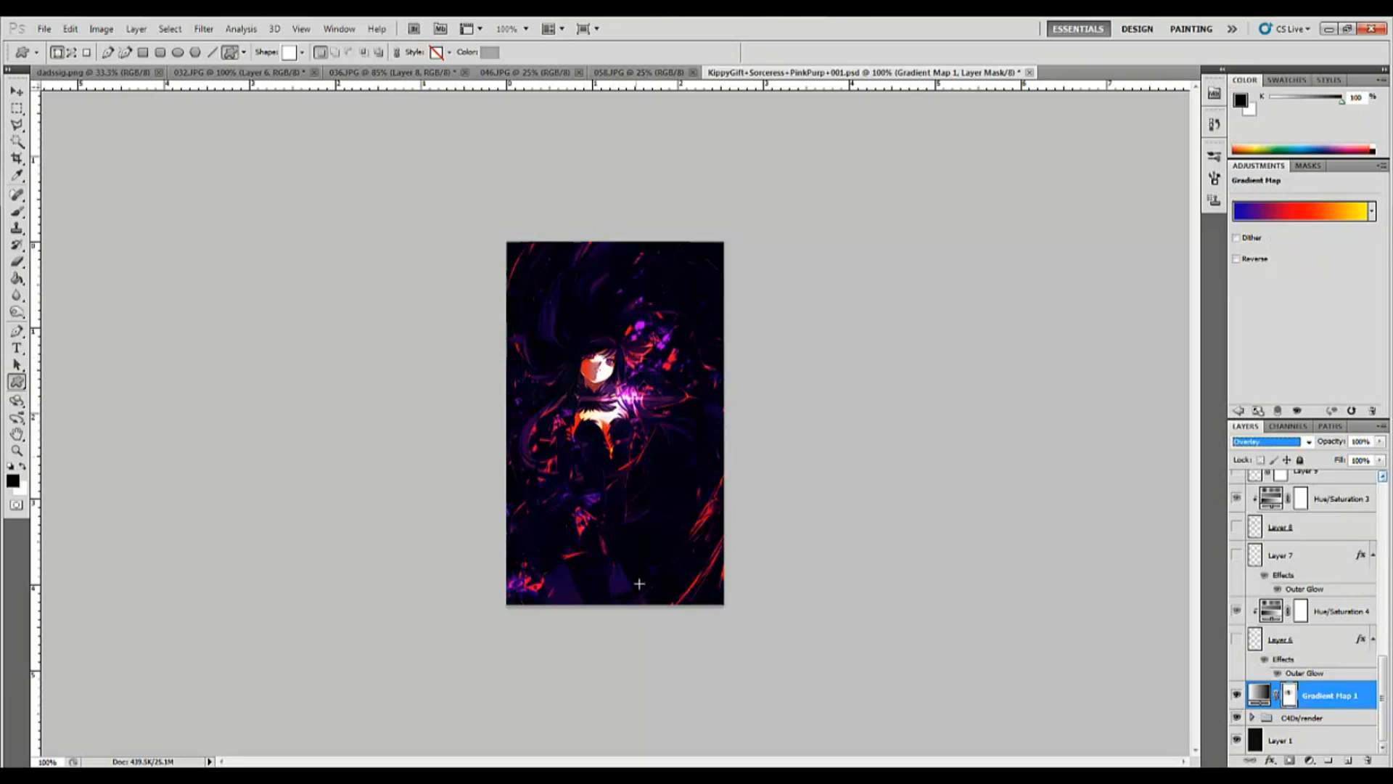
left_click(1380, 441)
left_click_drag(1329, 454, 1340, 458)
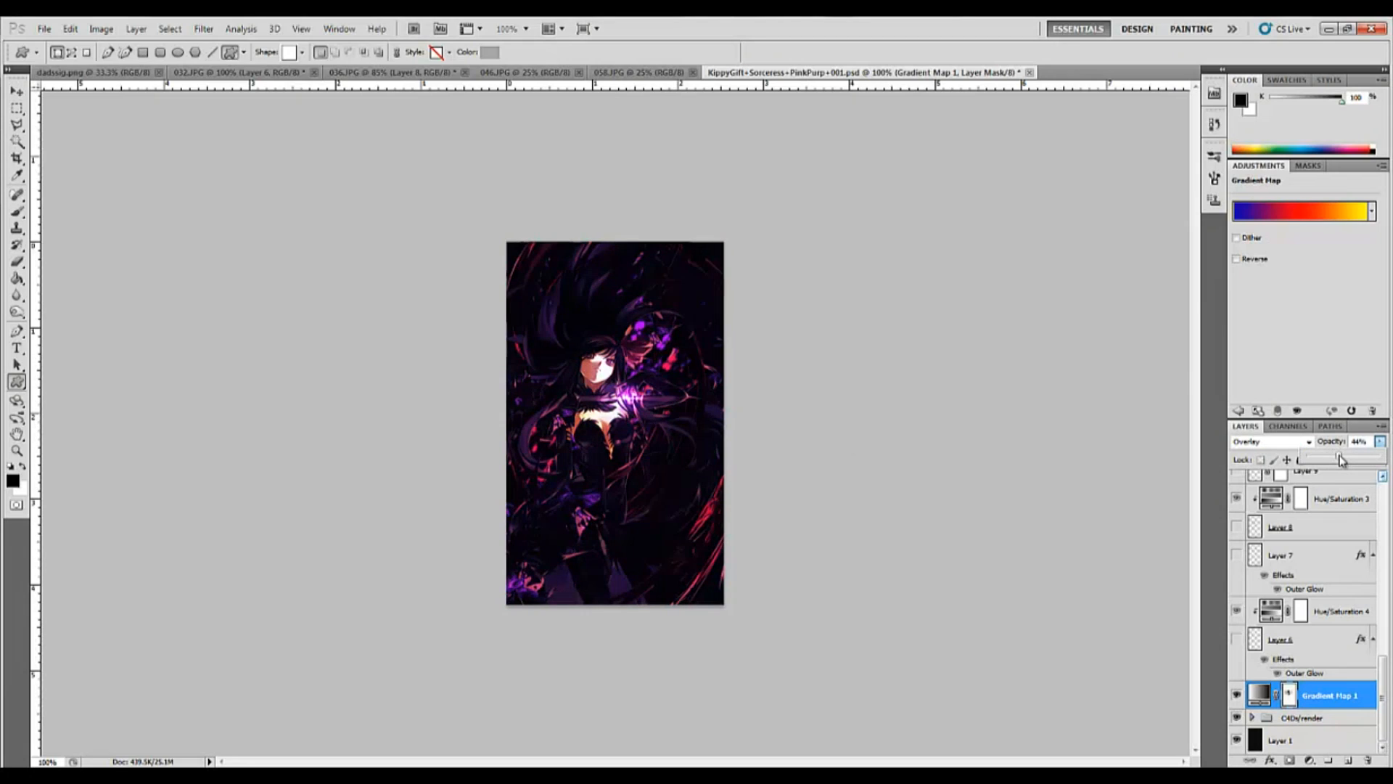
left_click_drag(1341, 459, 1338, 462)
Show Layer 6 and review its blending options and Outer Glow settings
left_click(1296, 646)
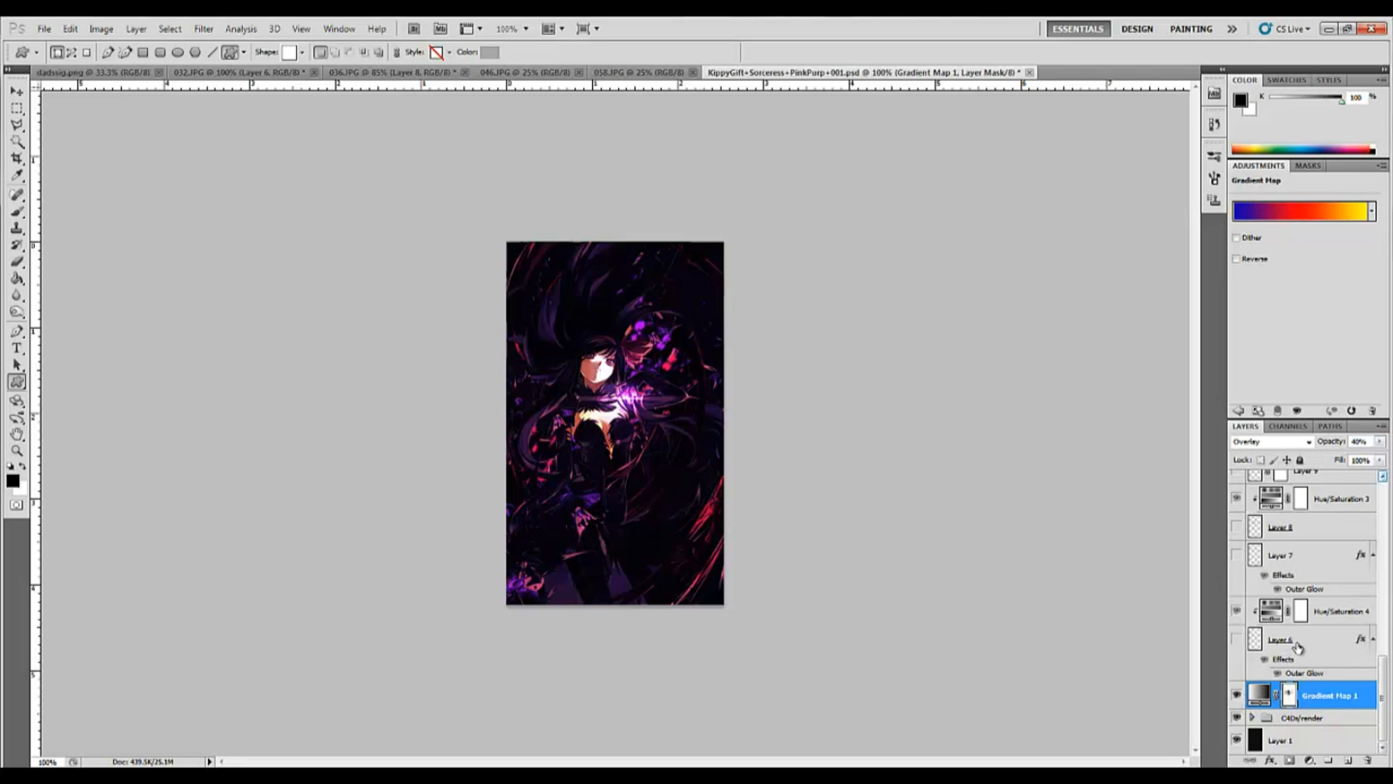
left_click(1284, 642)
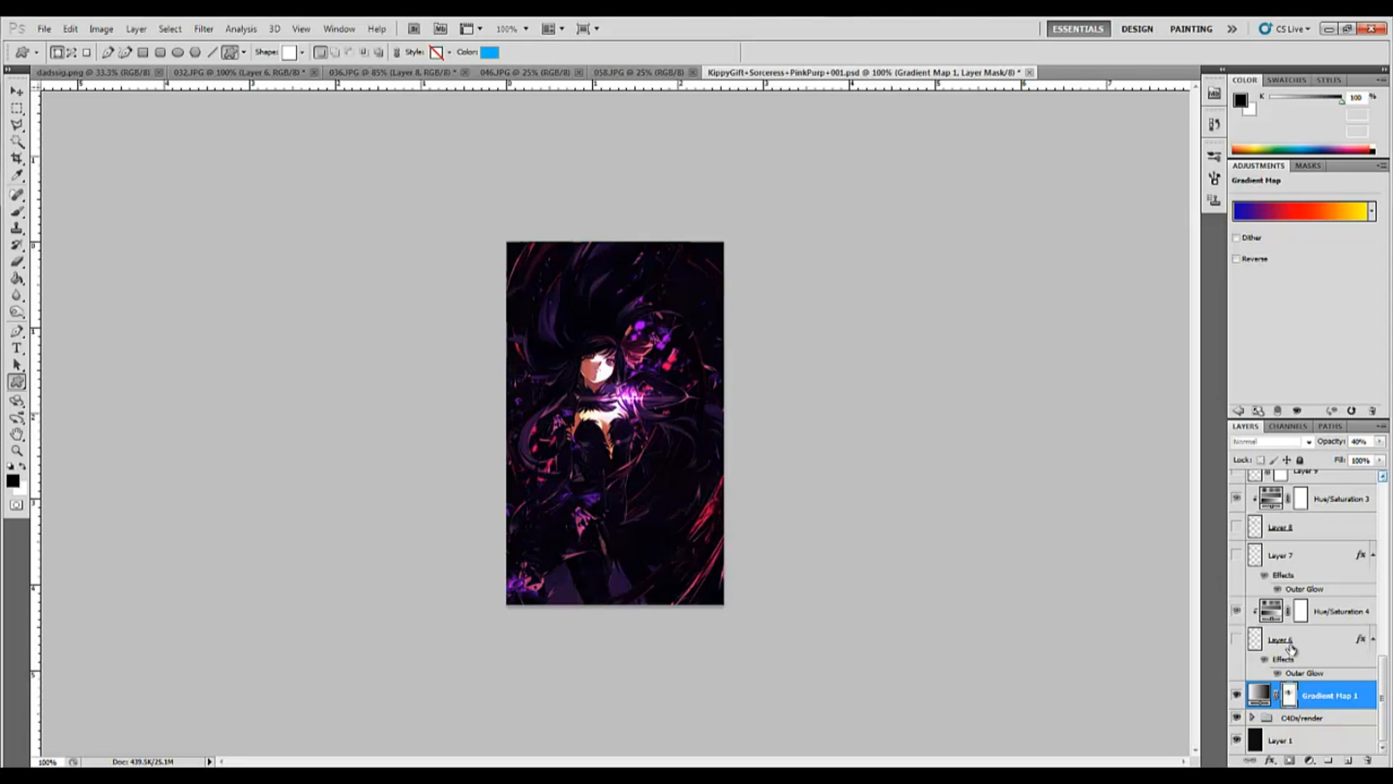
left_click(1237, 639)
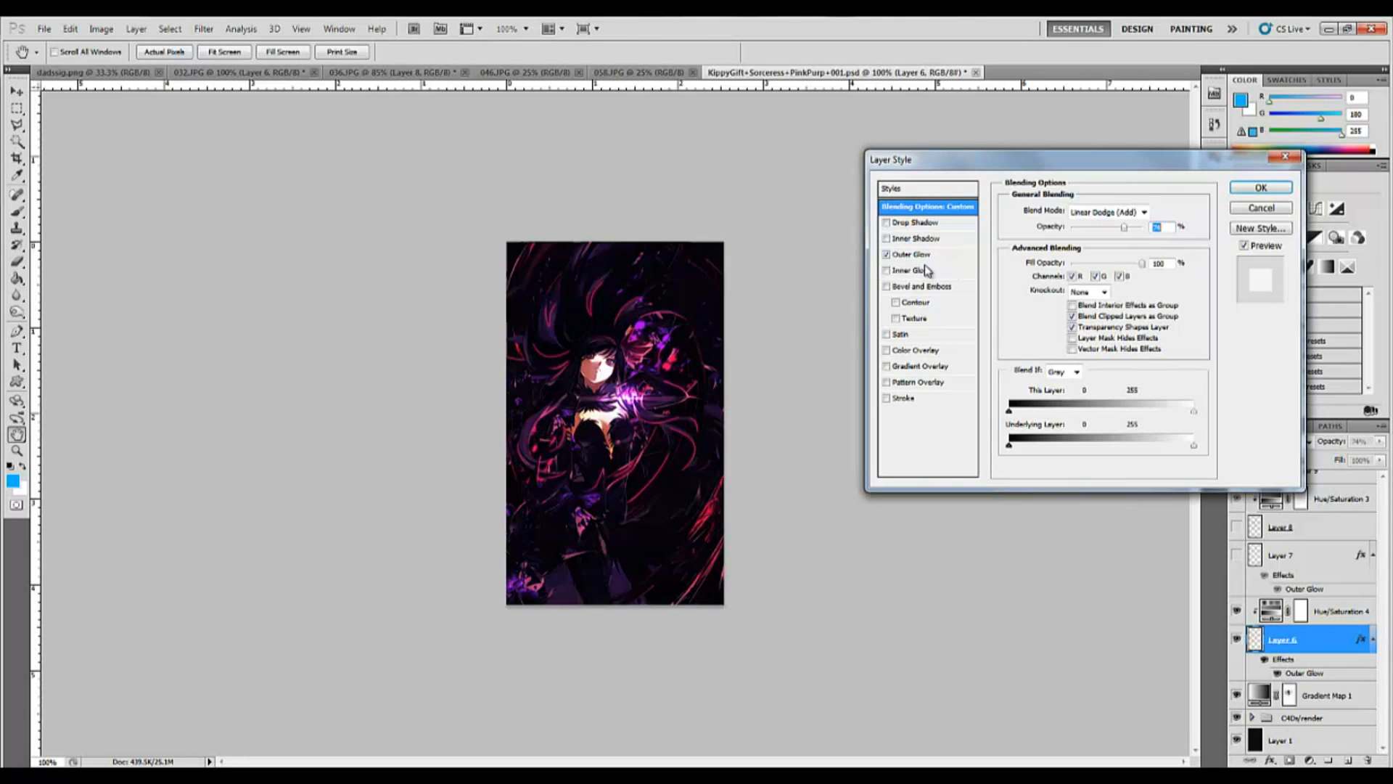
left_click(904, 257)
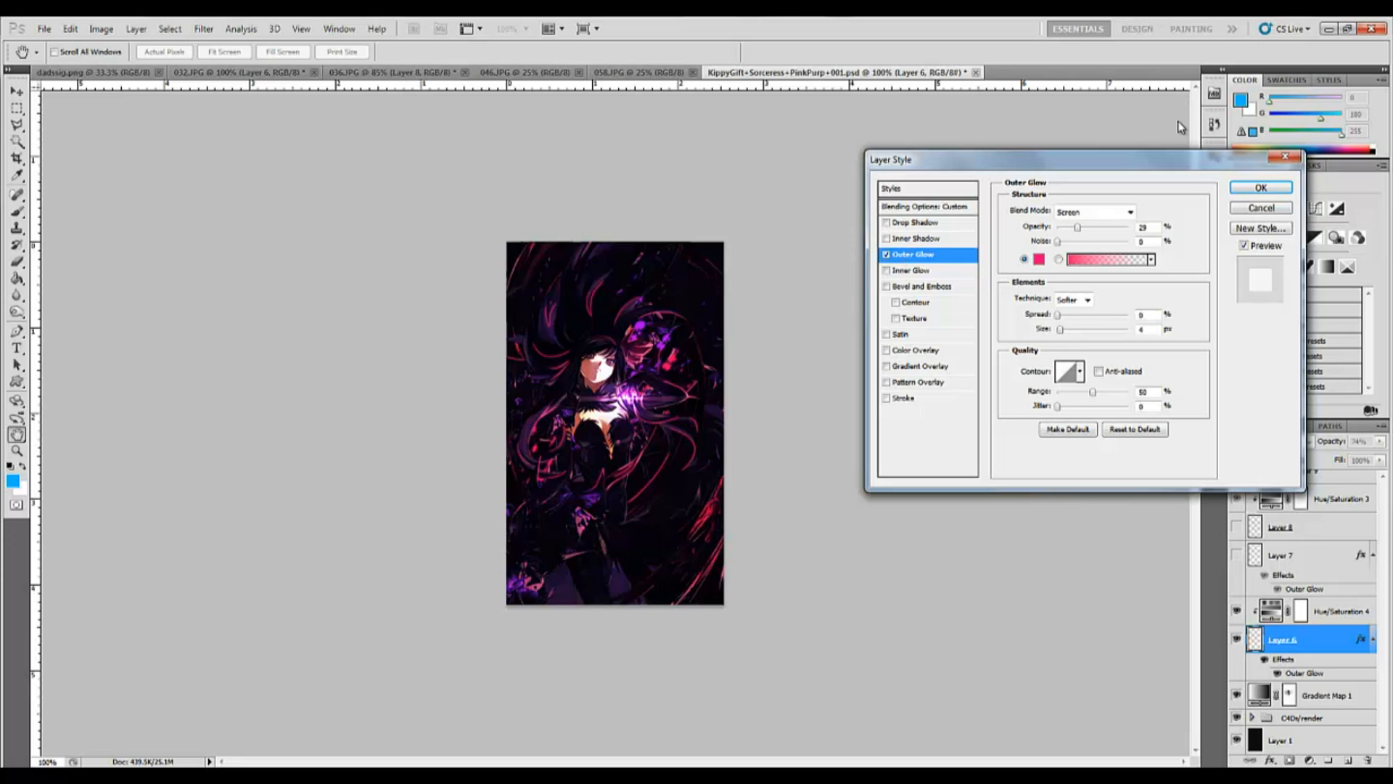
left_click(1243, 190)
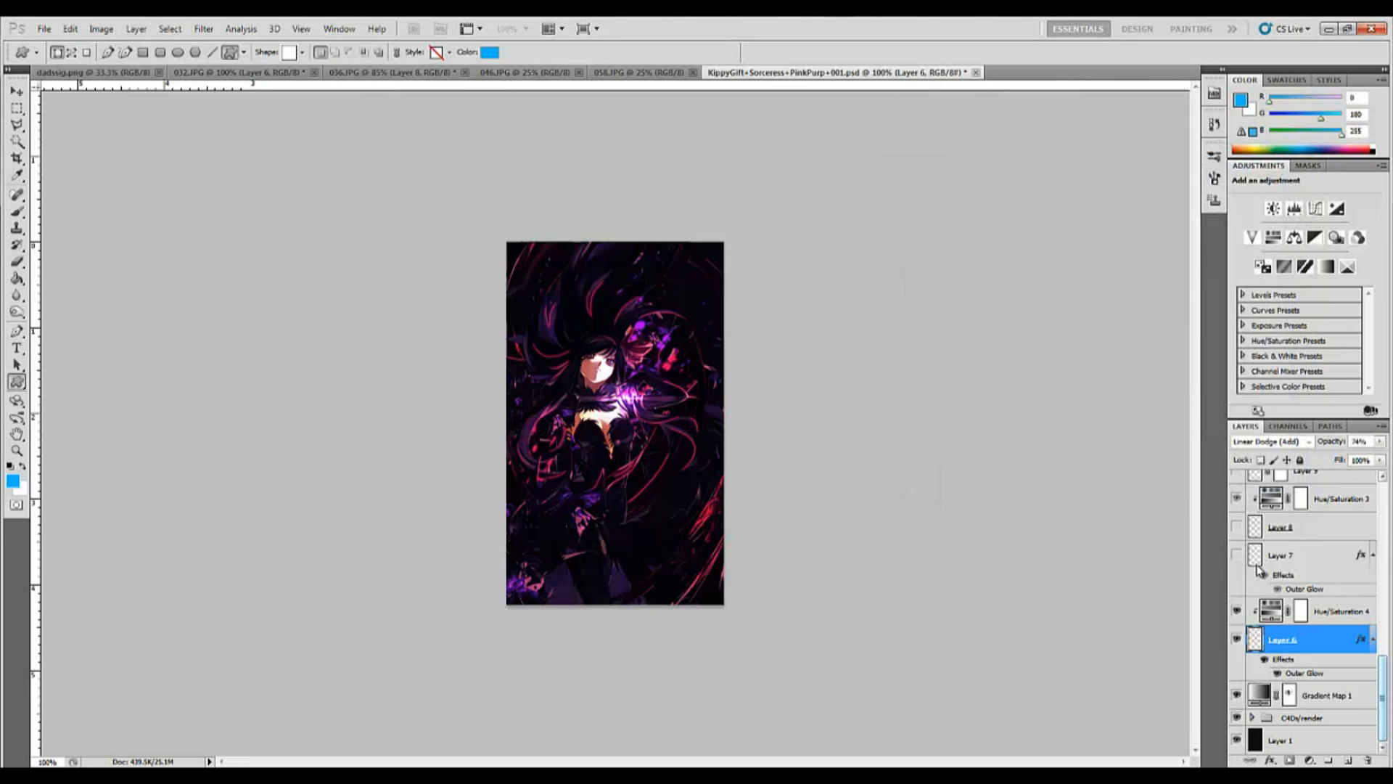
Show Layer 7 and Layer 8, selecting each one to review its blend mode and opacity
left_click(1237, 556)
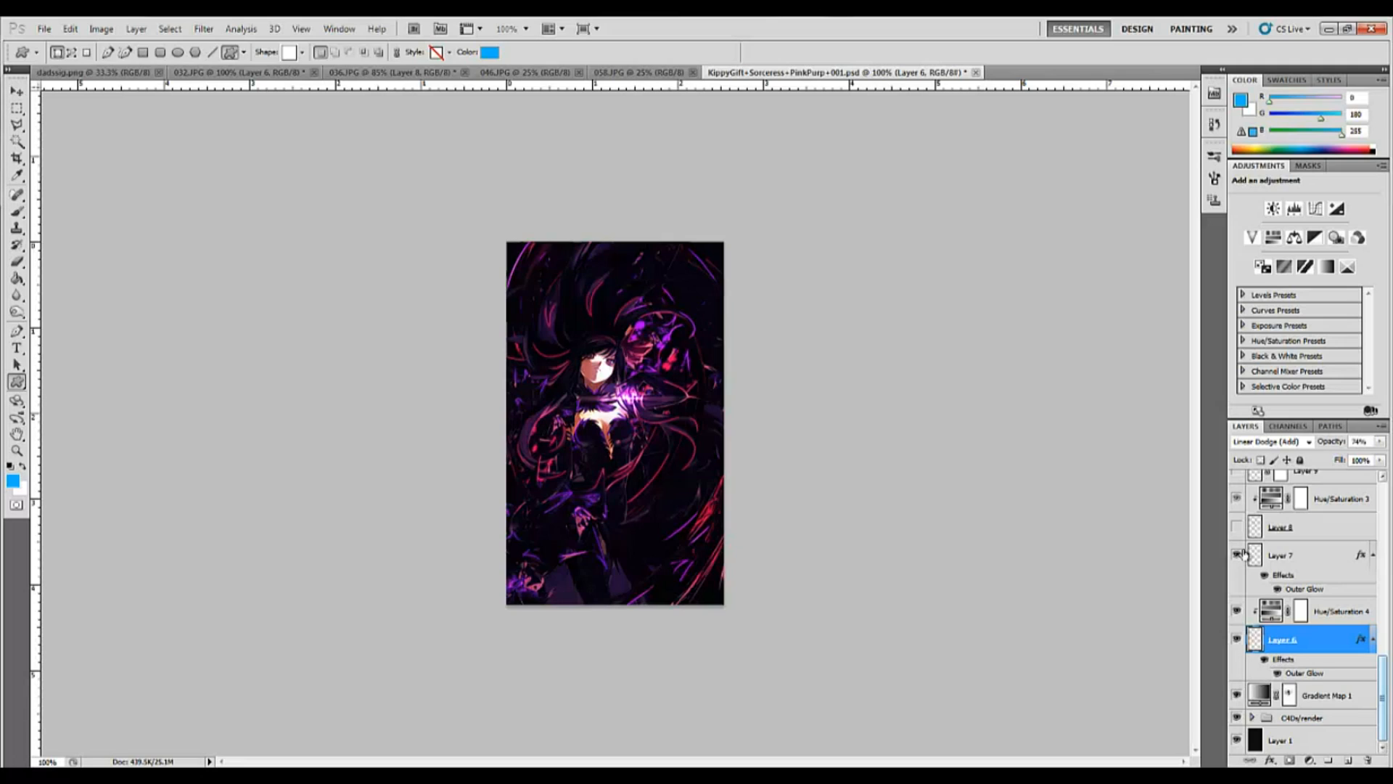
left_click(1299, 566)
scroll(1300, 566, "up", 2)
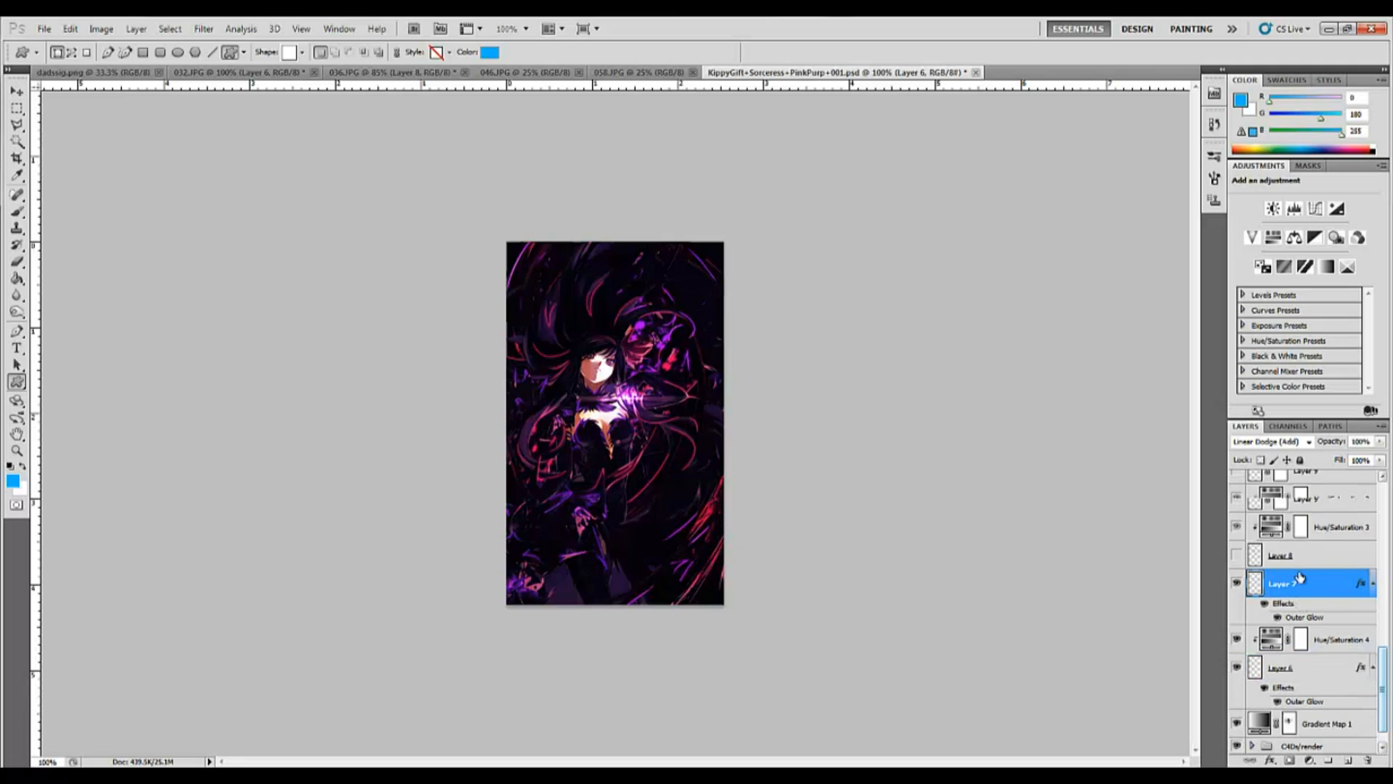
left_click(1237, 582)
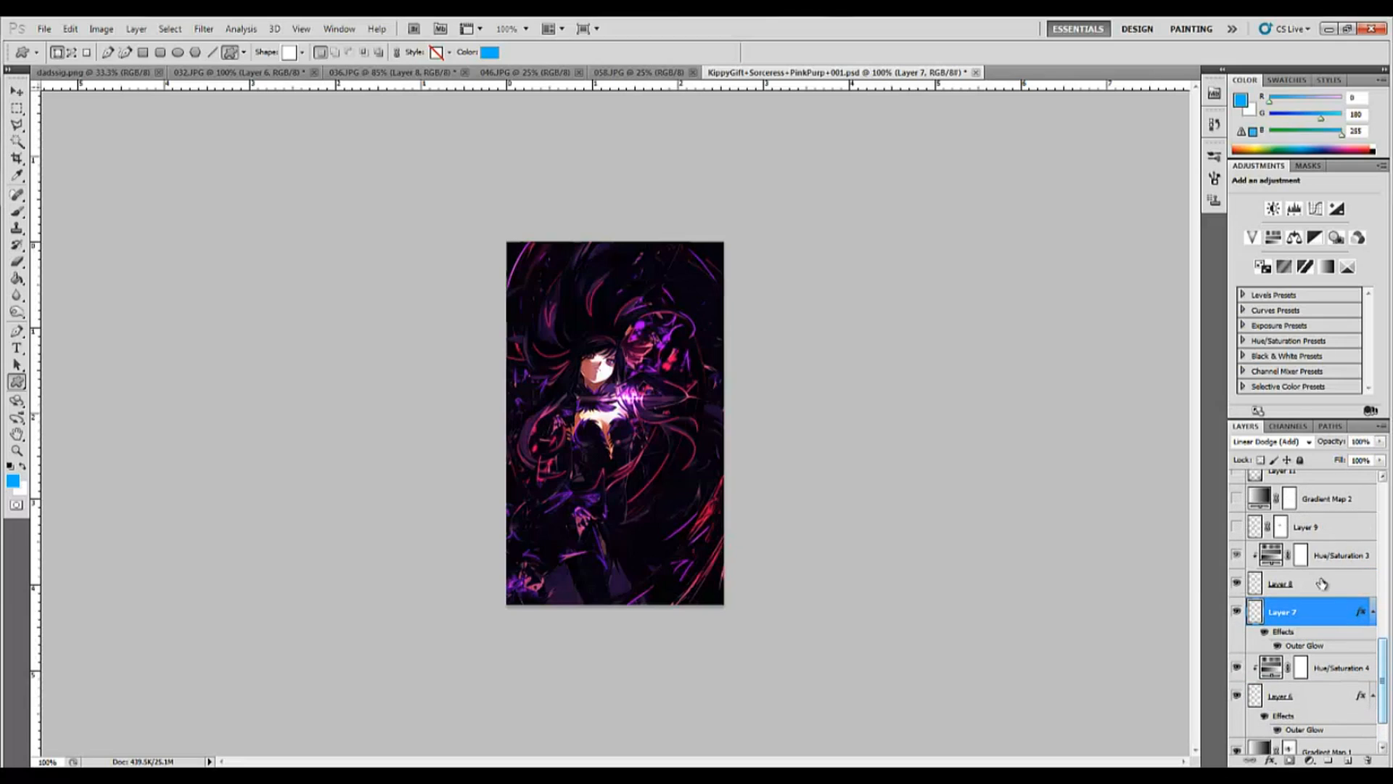
left_click(1306, 583)
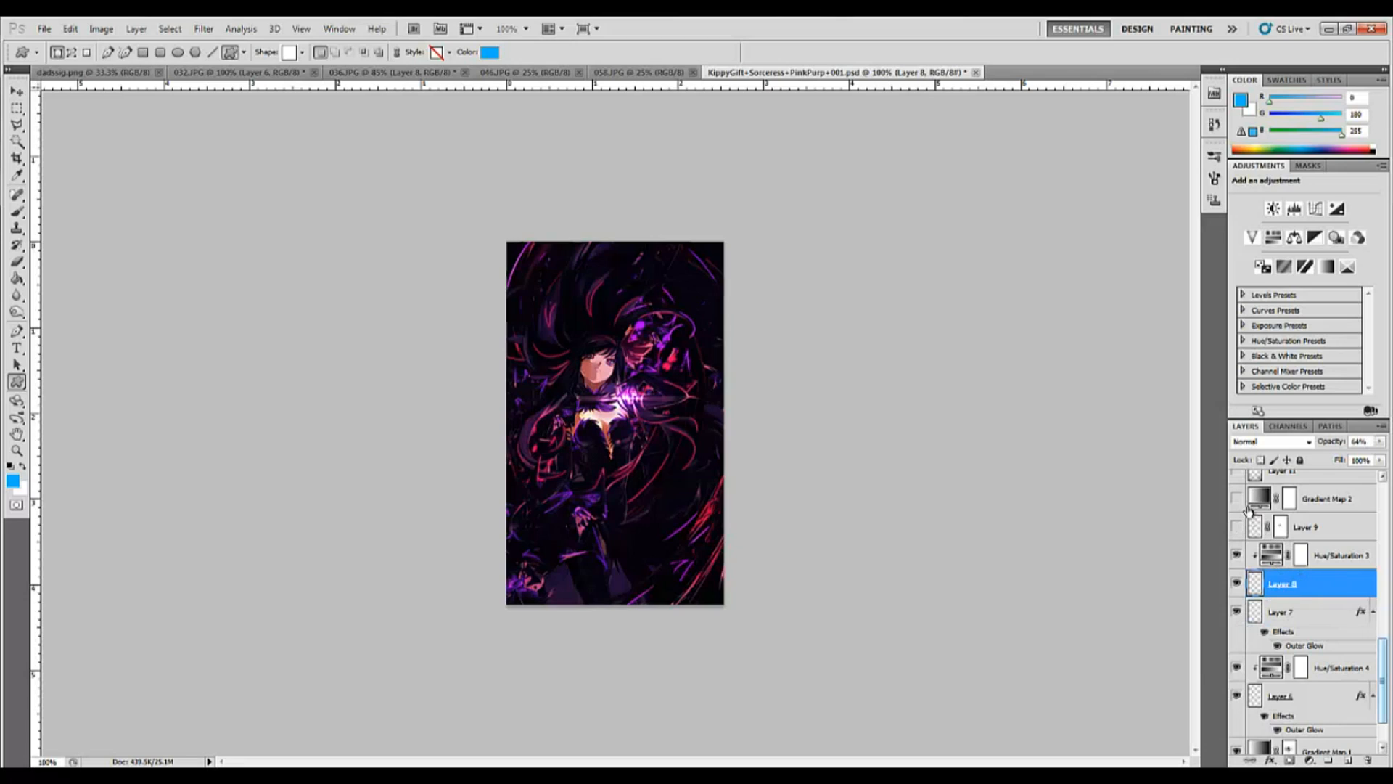
Show Layer 9 and select it to review its blend mode and opacity
left_click(1237, 526)
scroll(1337, 565, "up", 2)
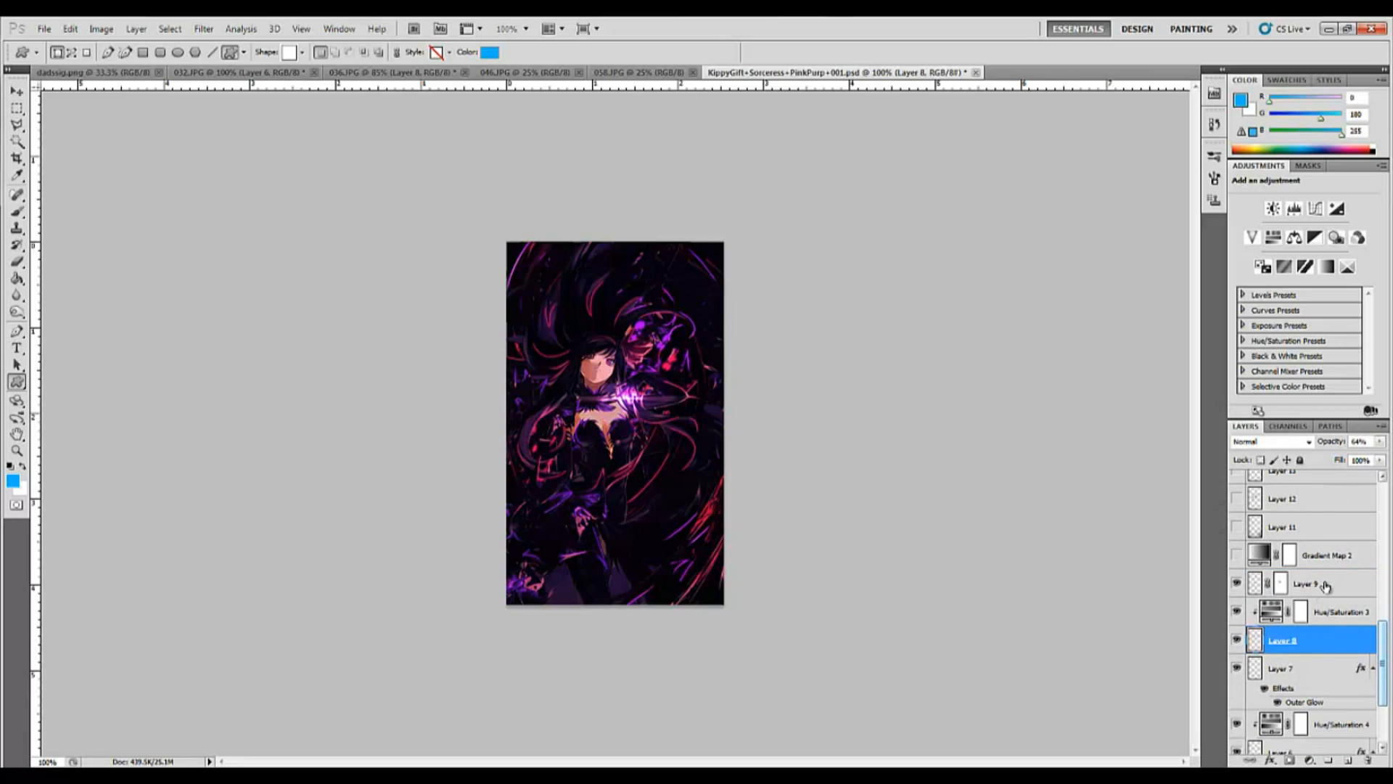
left_click(1324, 585)
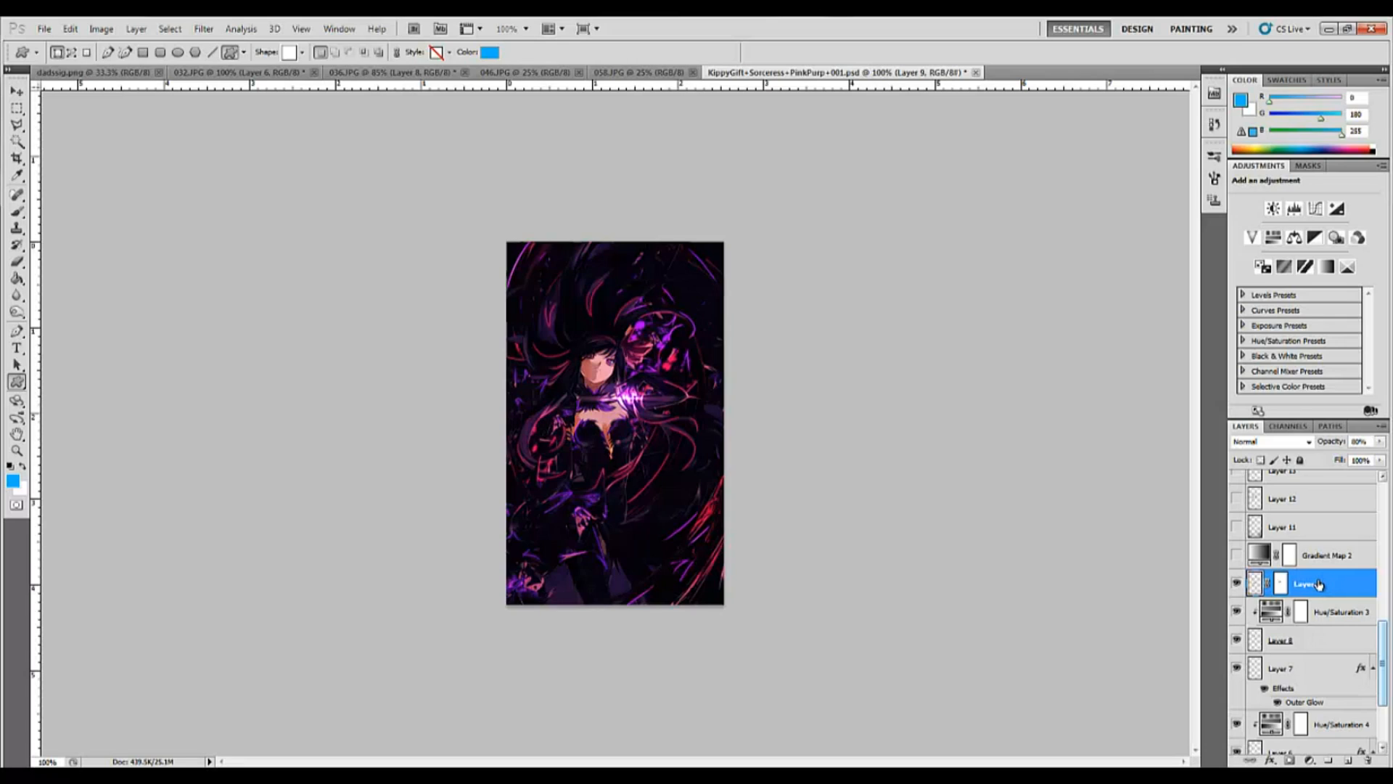
Show Gradient Map 2, review its gradient and blending, and compare the image with and without it
scroll(1320, 577, "up", 1)
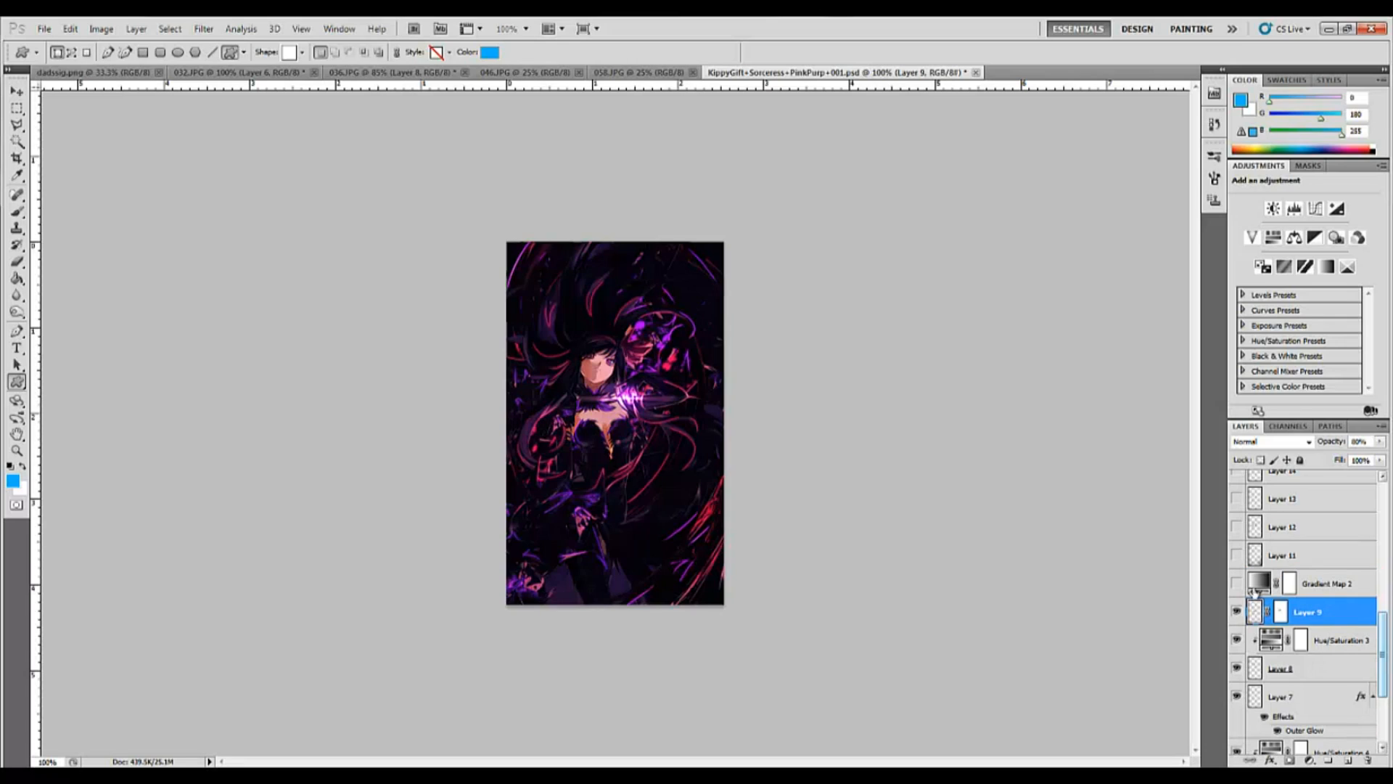
left_click(1237, 583)
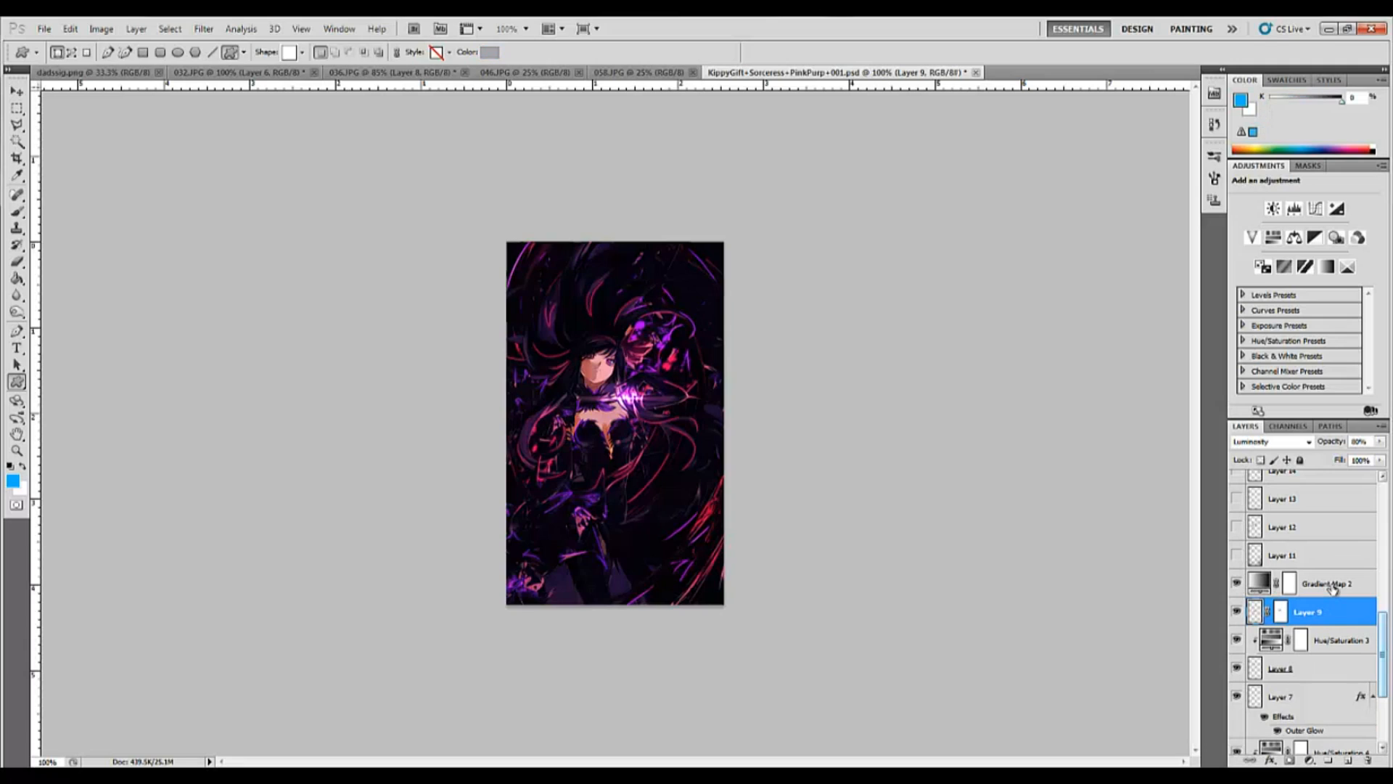
left_click(1332, 586)
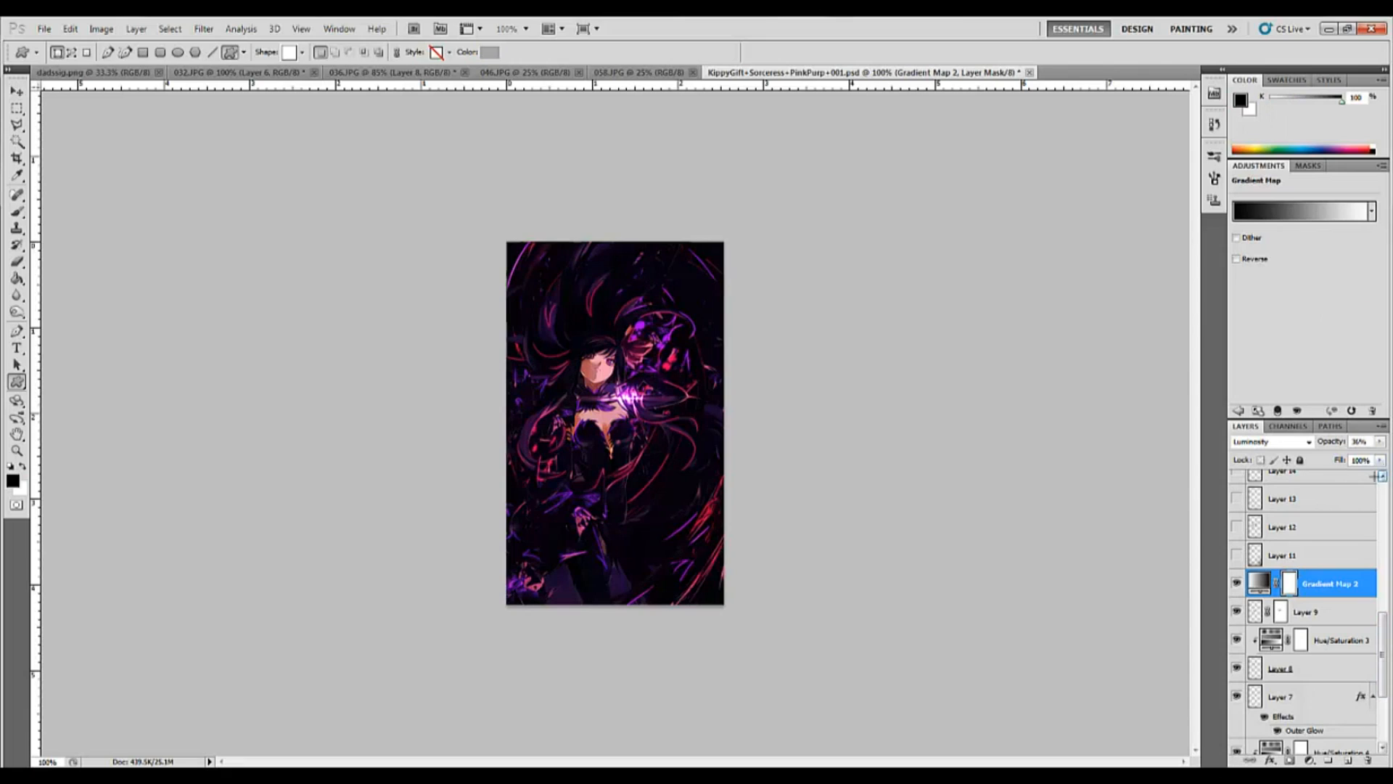
left_click(1238, 583)
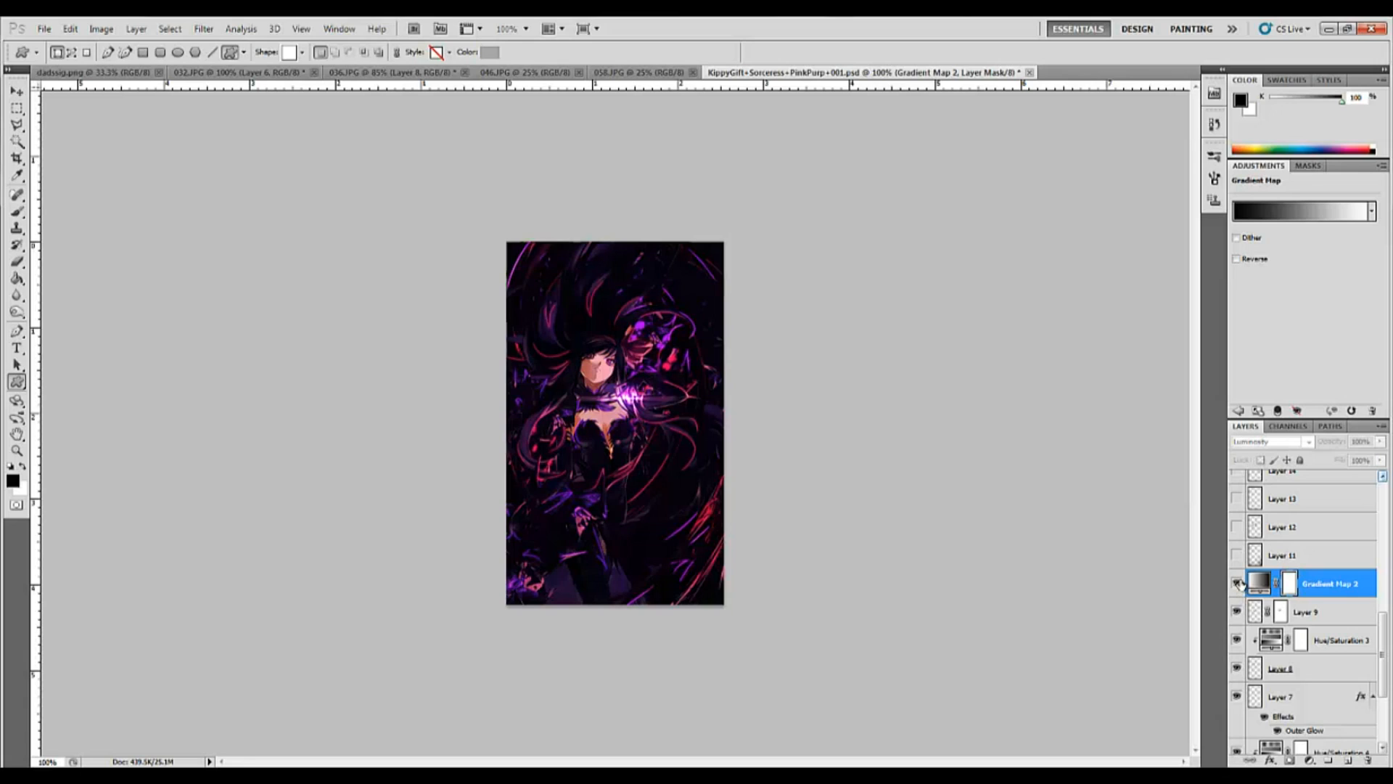
left_click(1238, 583)
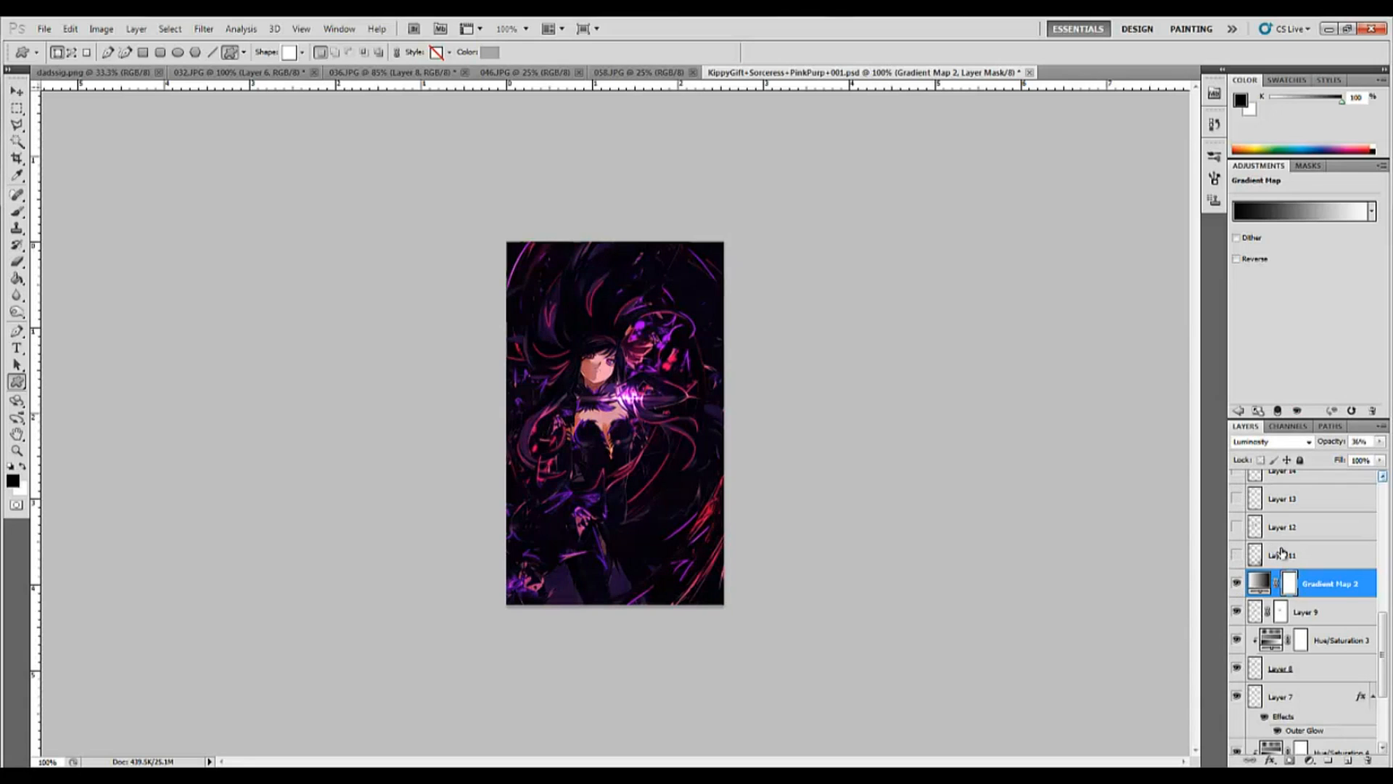
Show and select Layer 11, comparing the image with and without it
left_click(1237, 555)
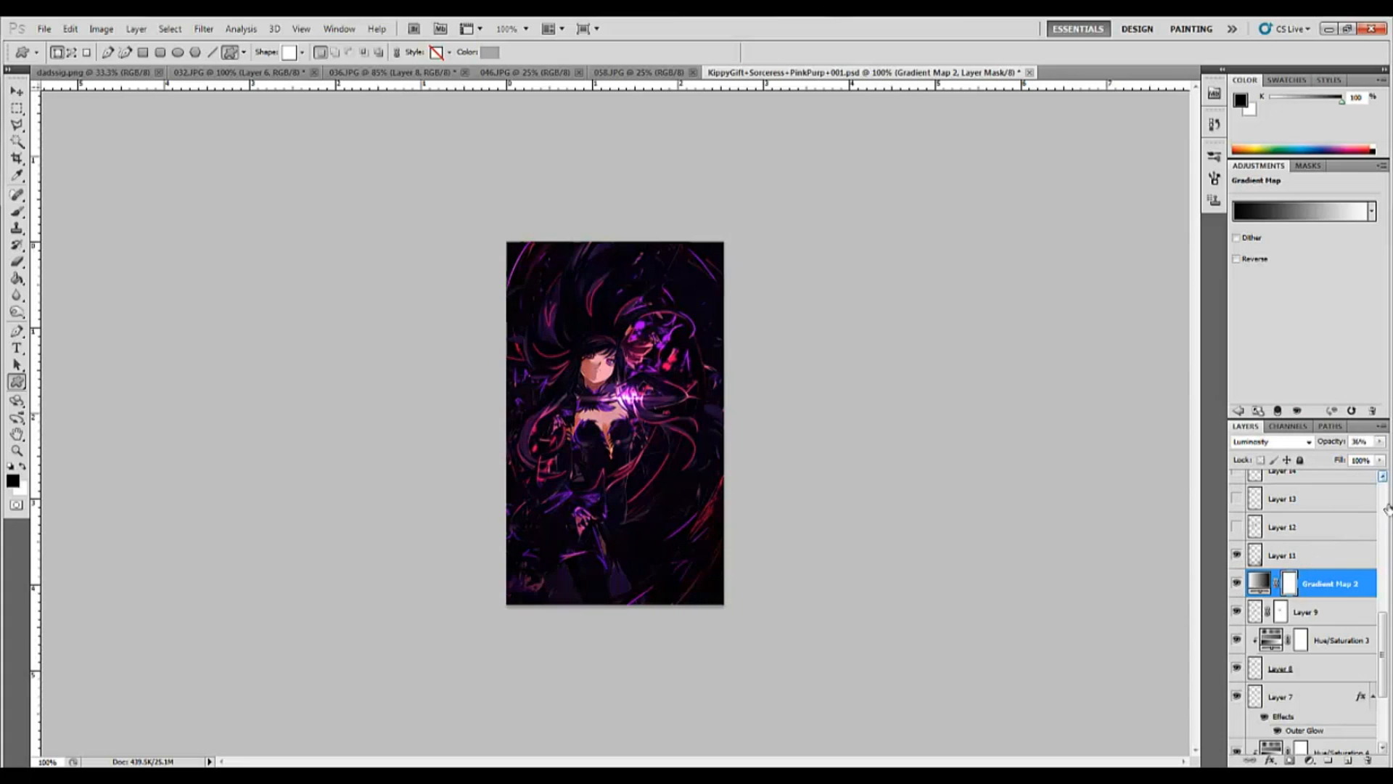
left_click(1346, 553)
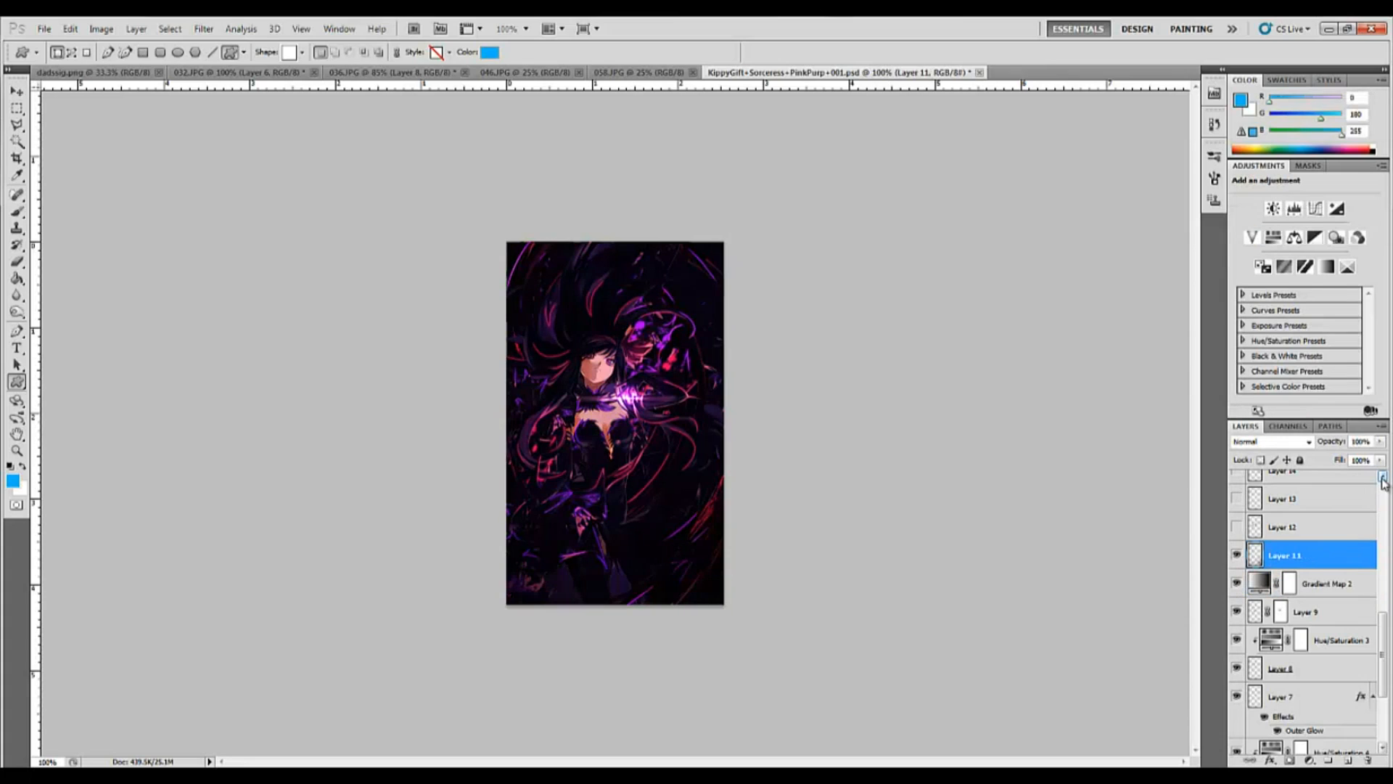
left_click(1382, 477)
left_click(1382, 477)
left_click(1382, 477)
left_click(1382, 477)
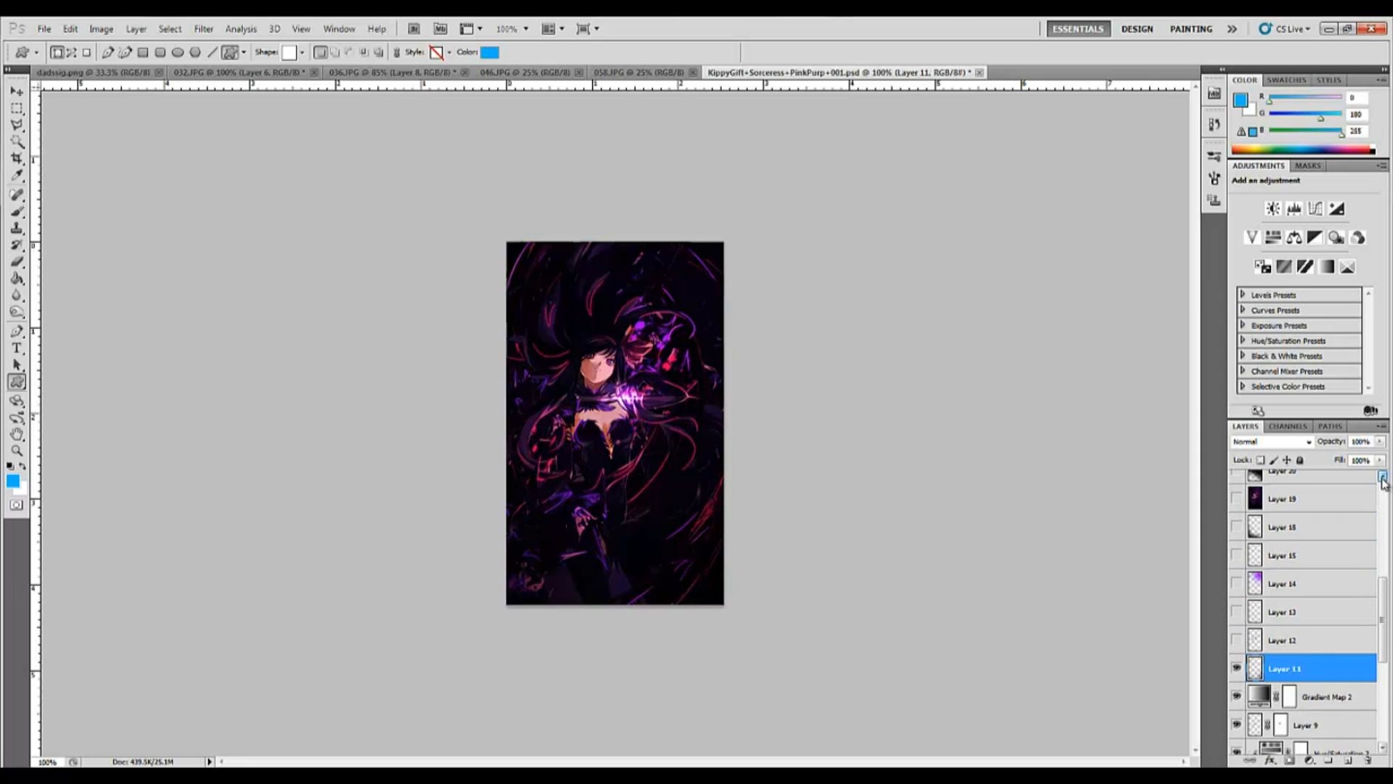
left_click(1237, 669)
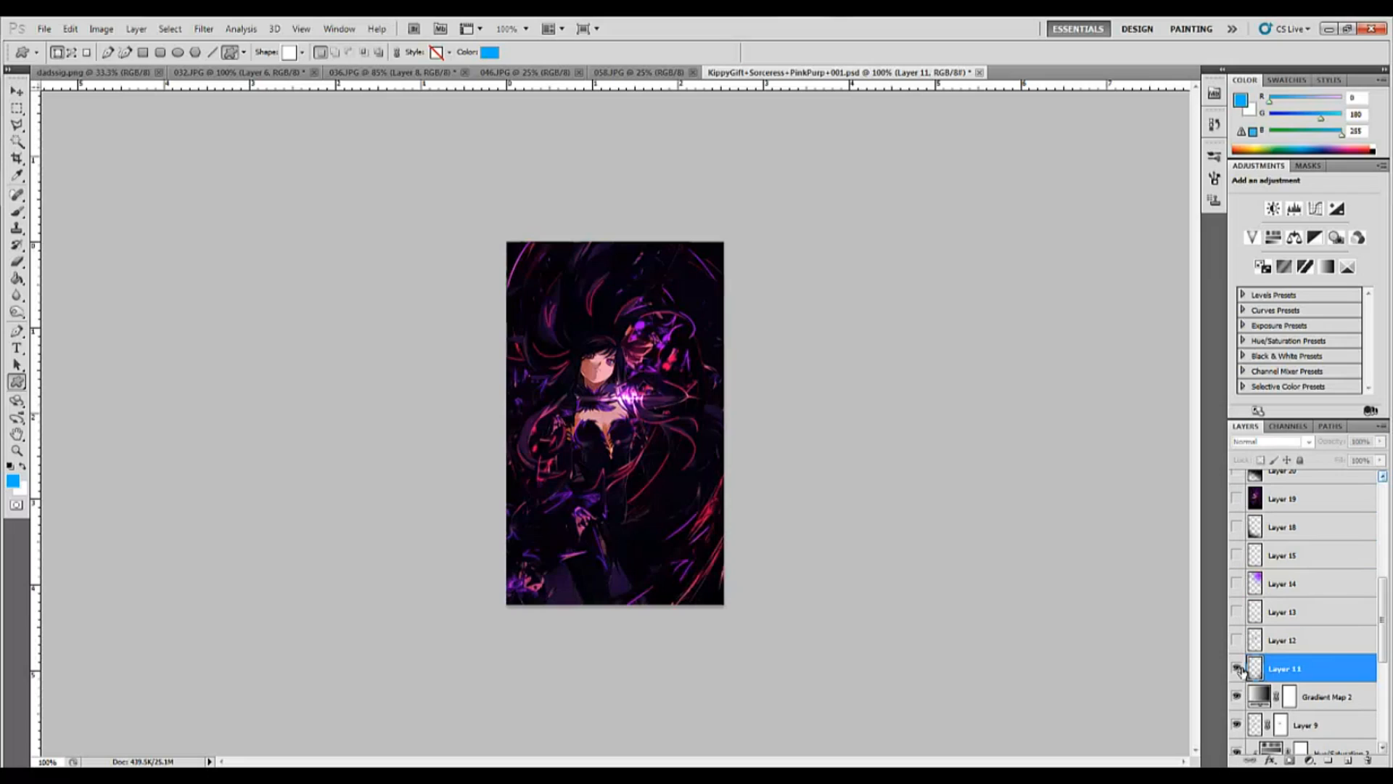
left_click(1238, 668)
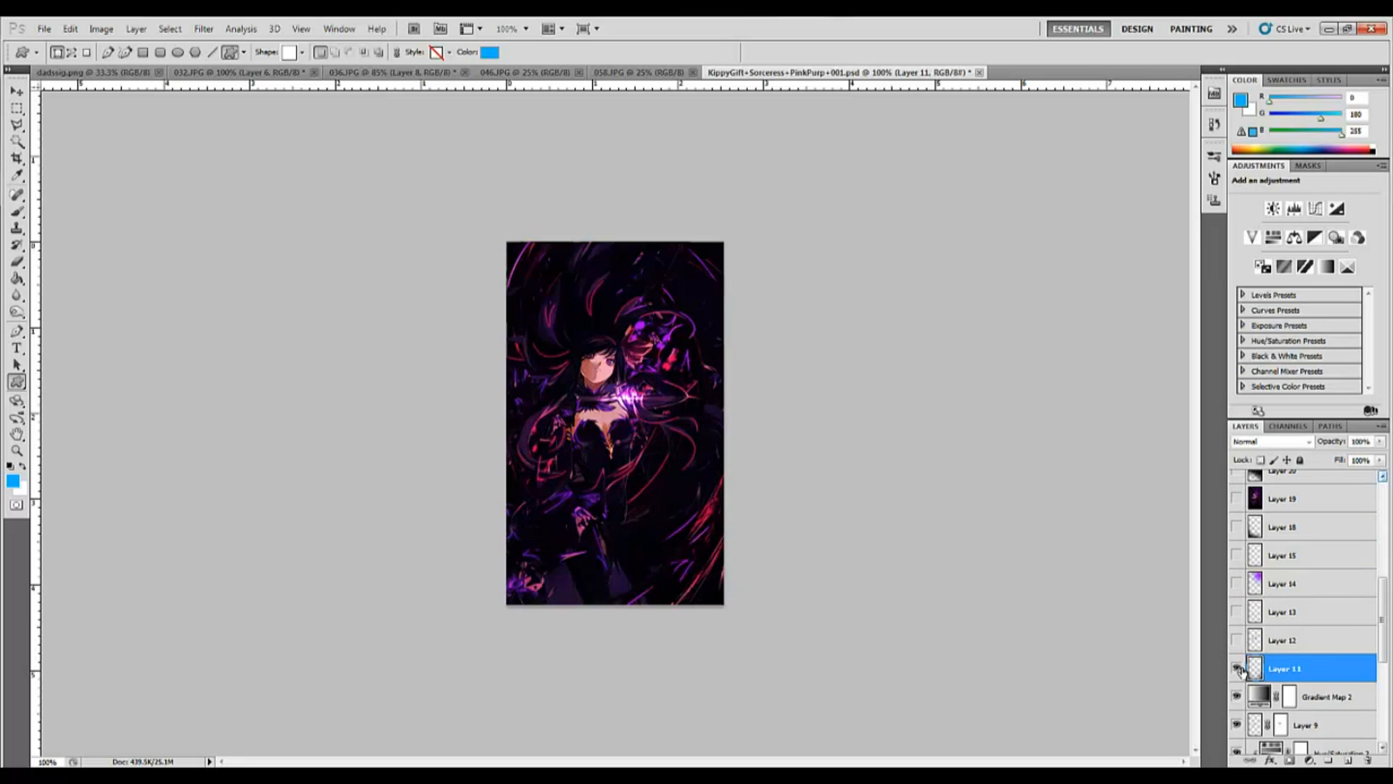
Select Layer 12 and show it to review its blend mode and opacity
left_click(1261, 635)
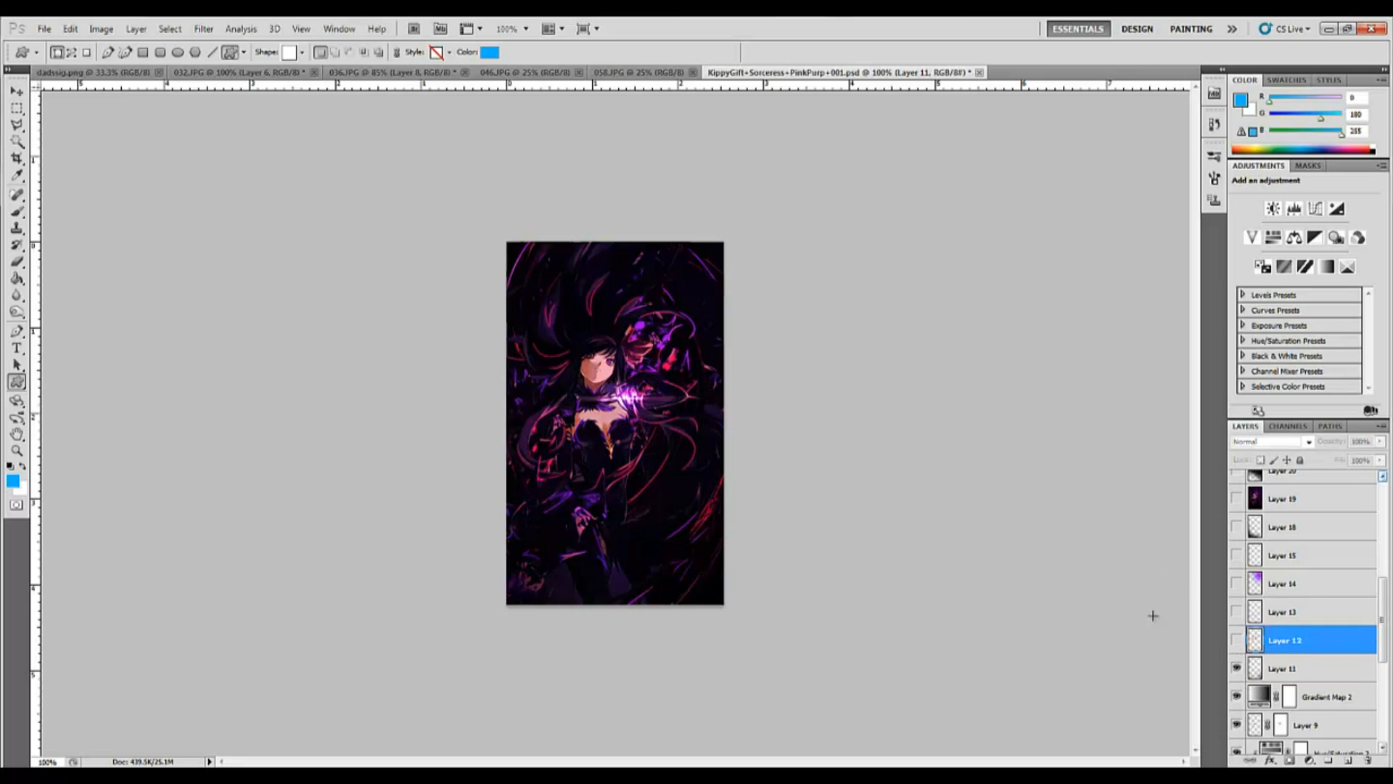
left_click(1236, 639)
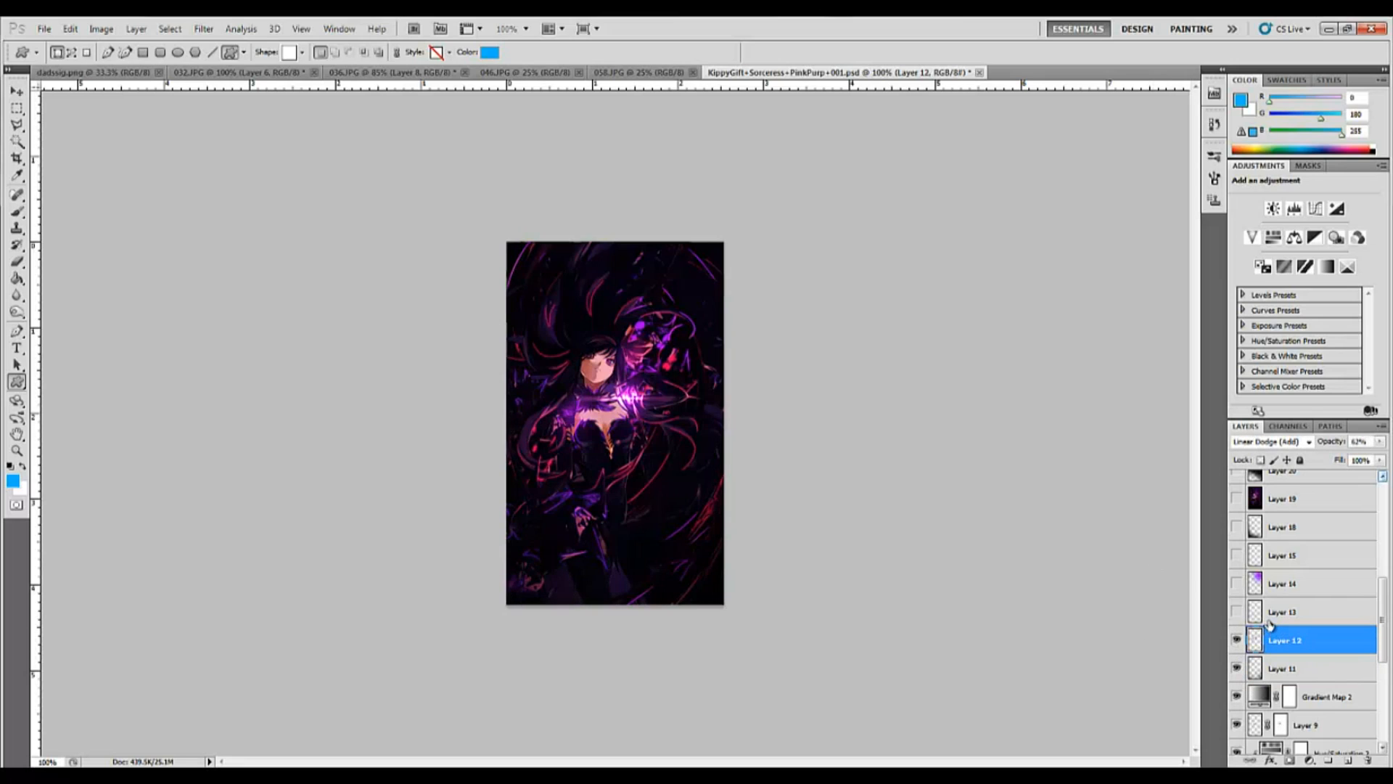
Set the Brush tool to a soft 33 px tip and change the foreground colour to bright purple b500ff
left_click(17, 211)
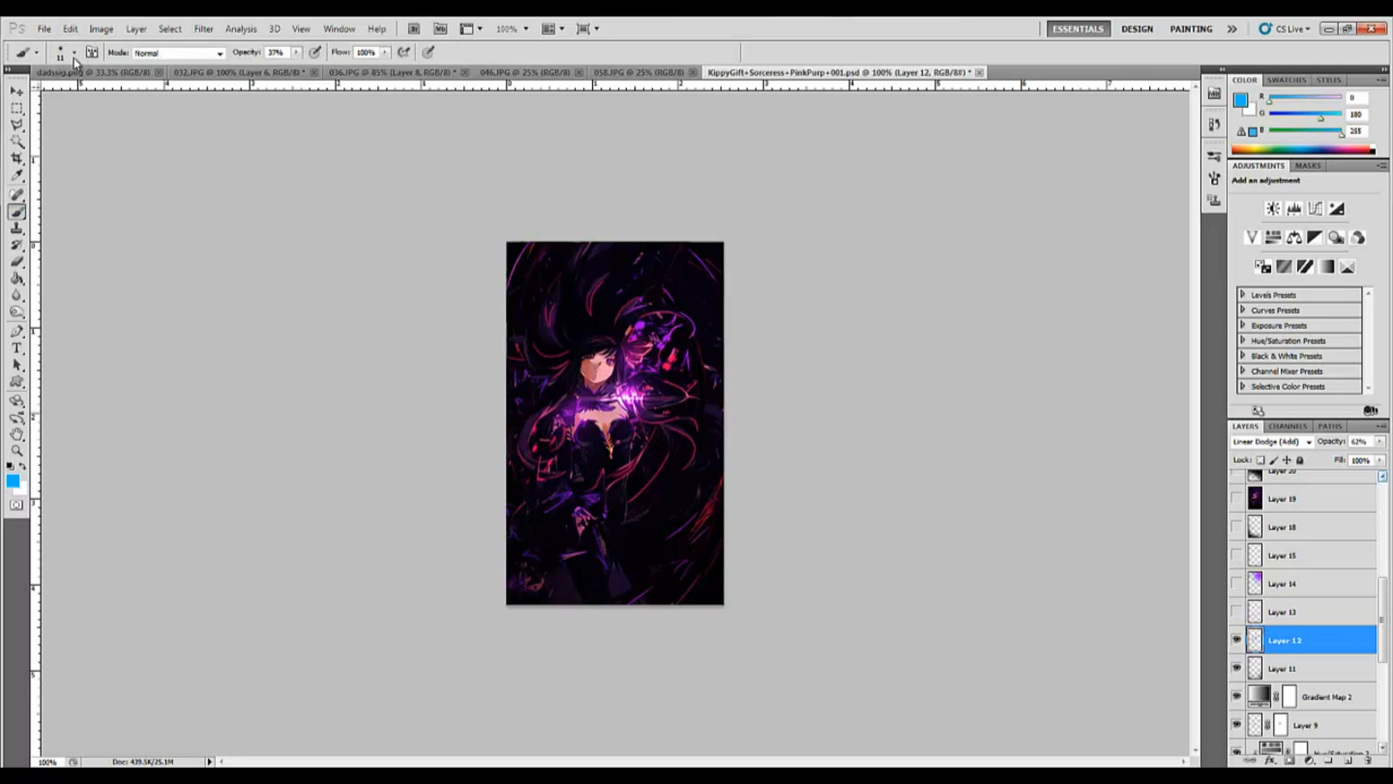
left_click(74, 52)
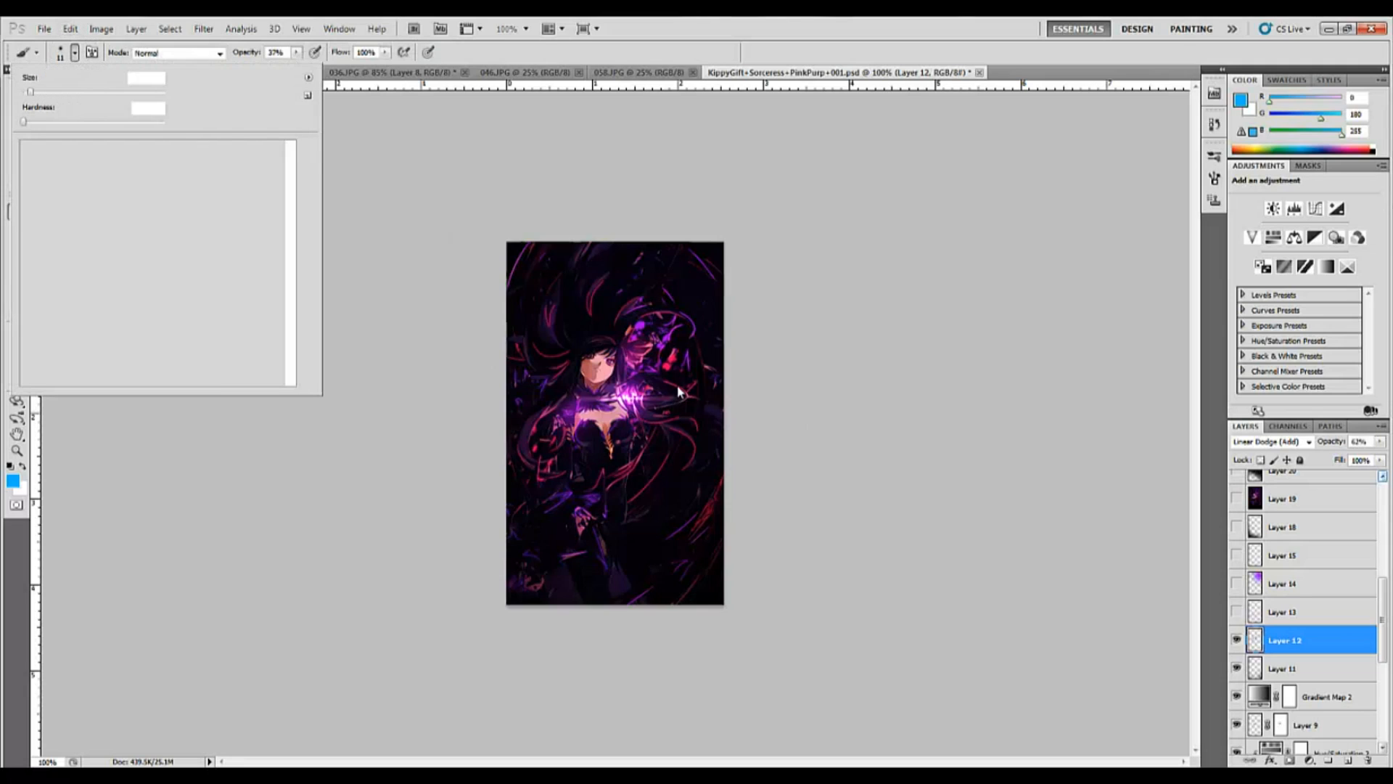
left_click(58, 93)
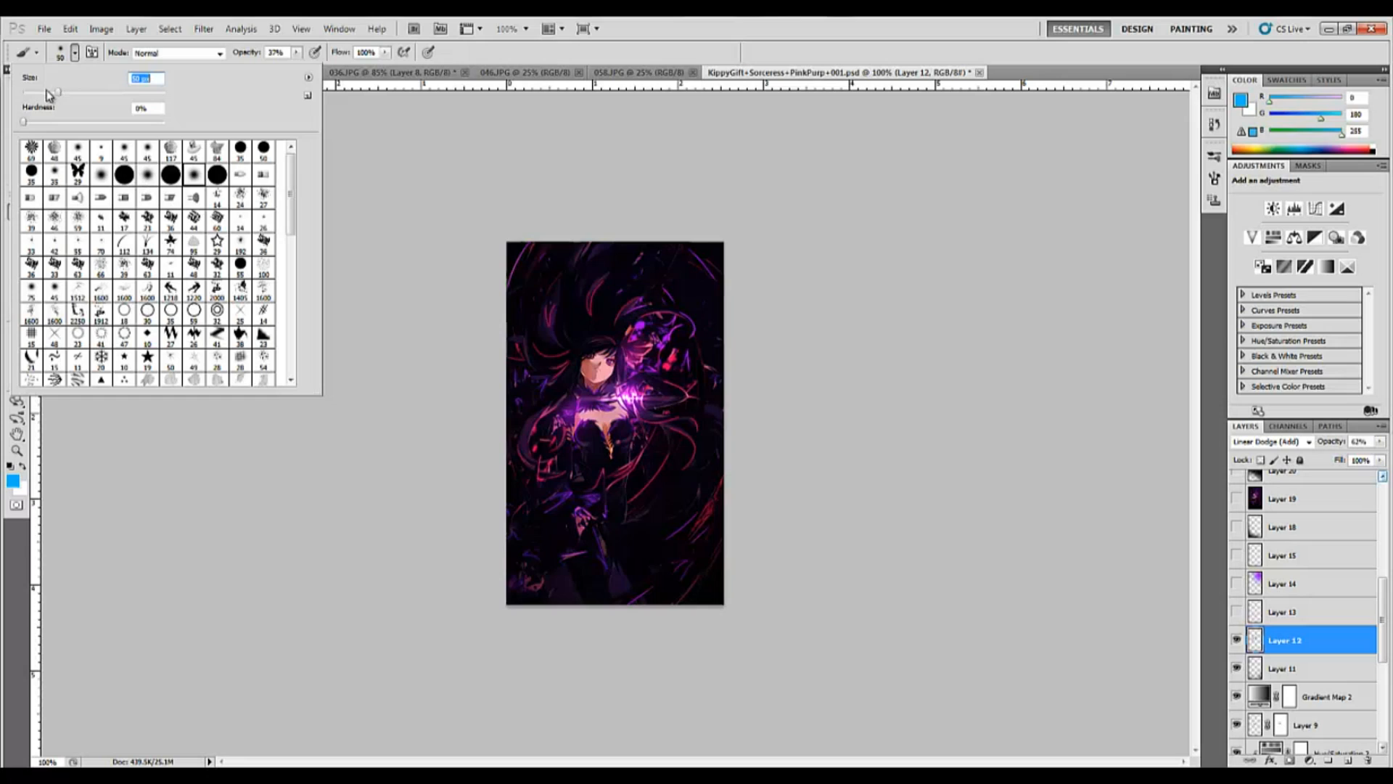
left_click(45, 93)
left_click(13, 481)
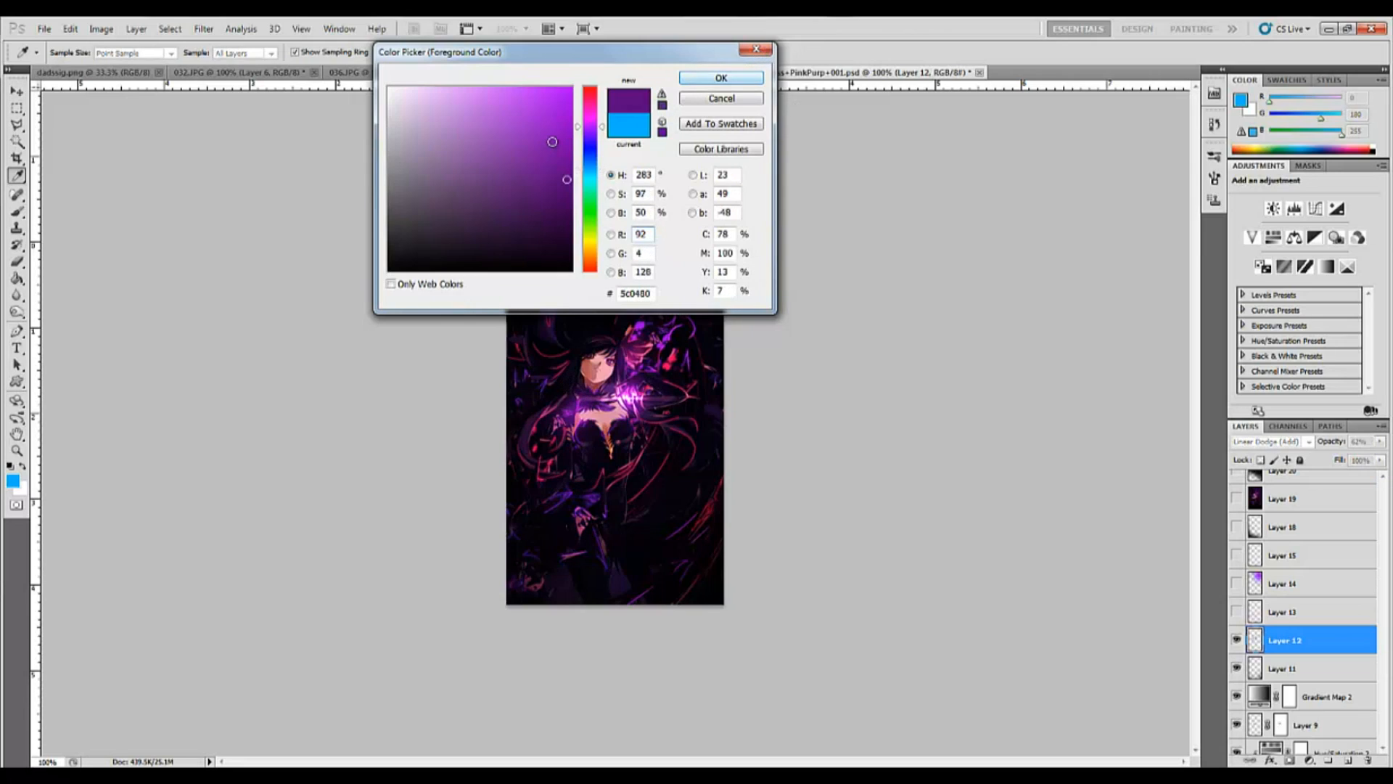
left_click_drag(552, 142, 584, 46)
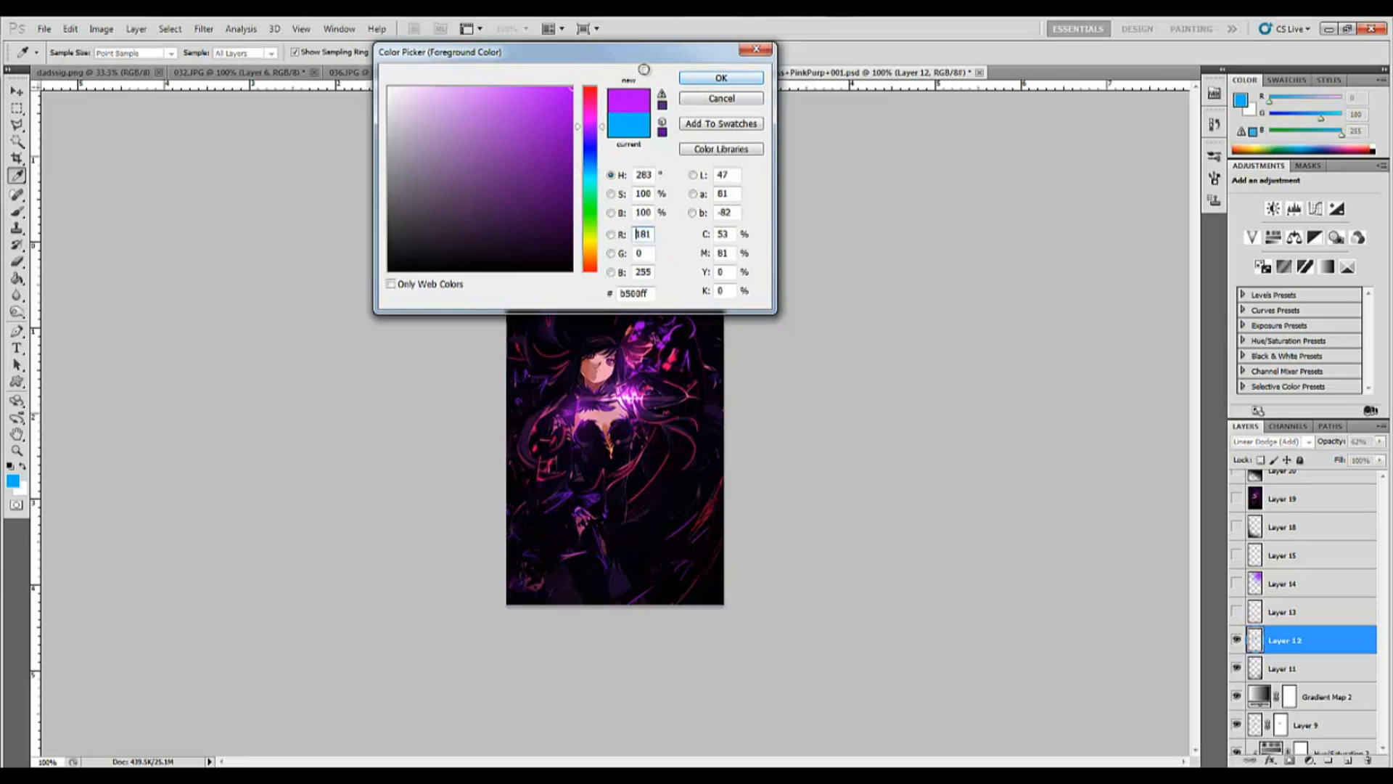
left_click(700, 80)
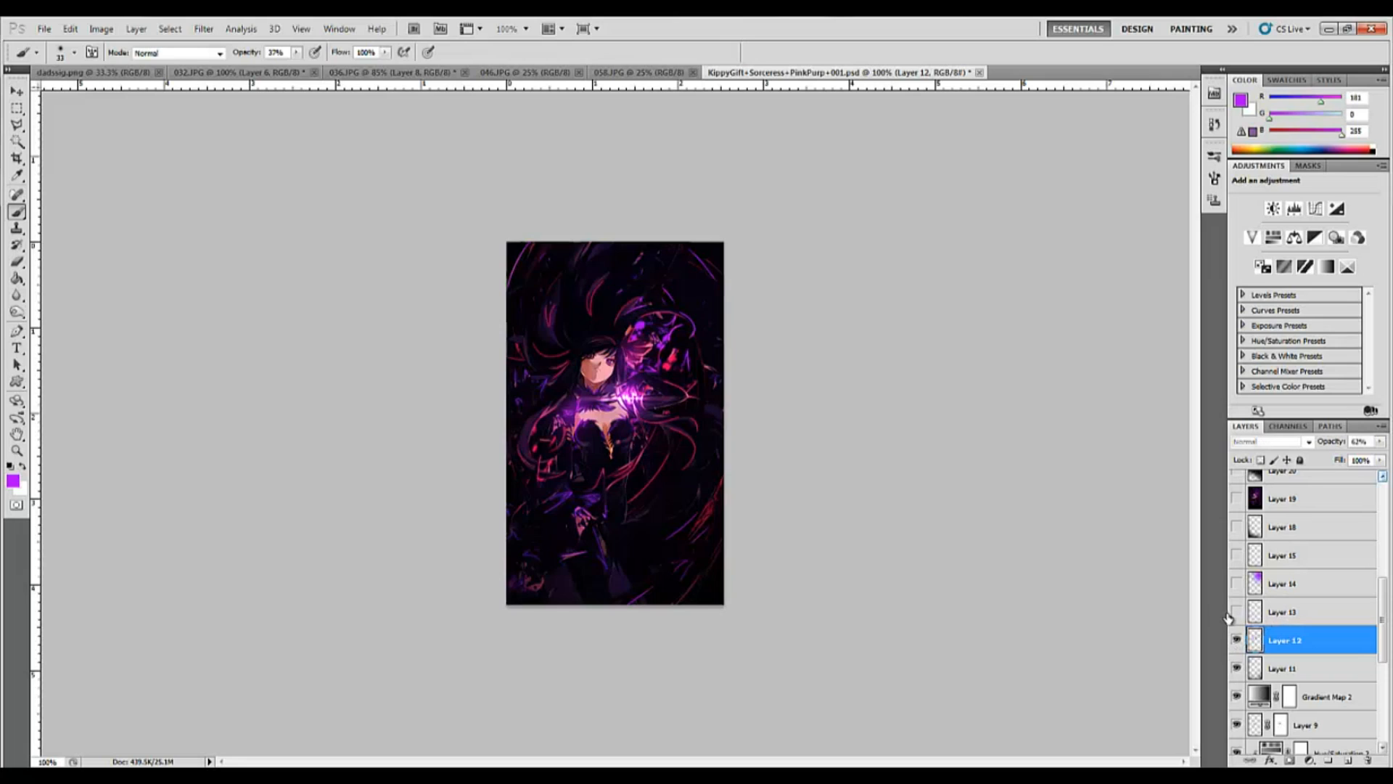
Show Layer 13 and Layer 14, selecting each one to review its blend mode and opacity
left_click(1284, 608)
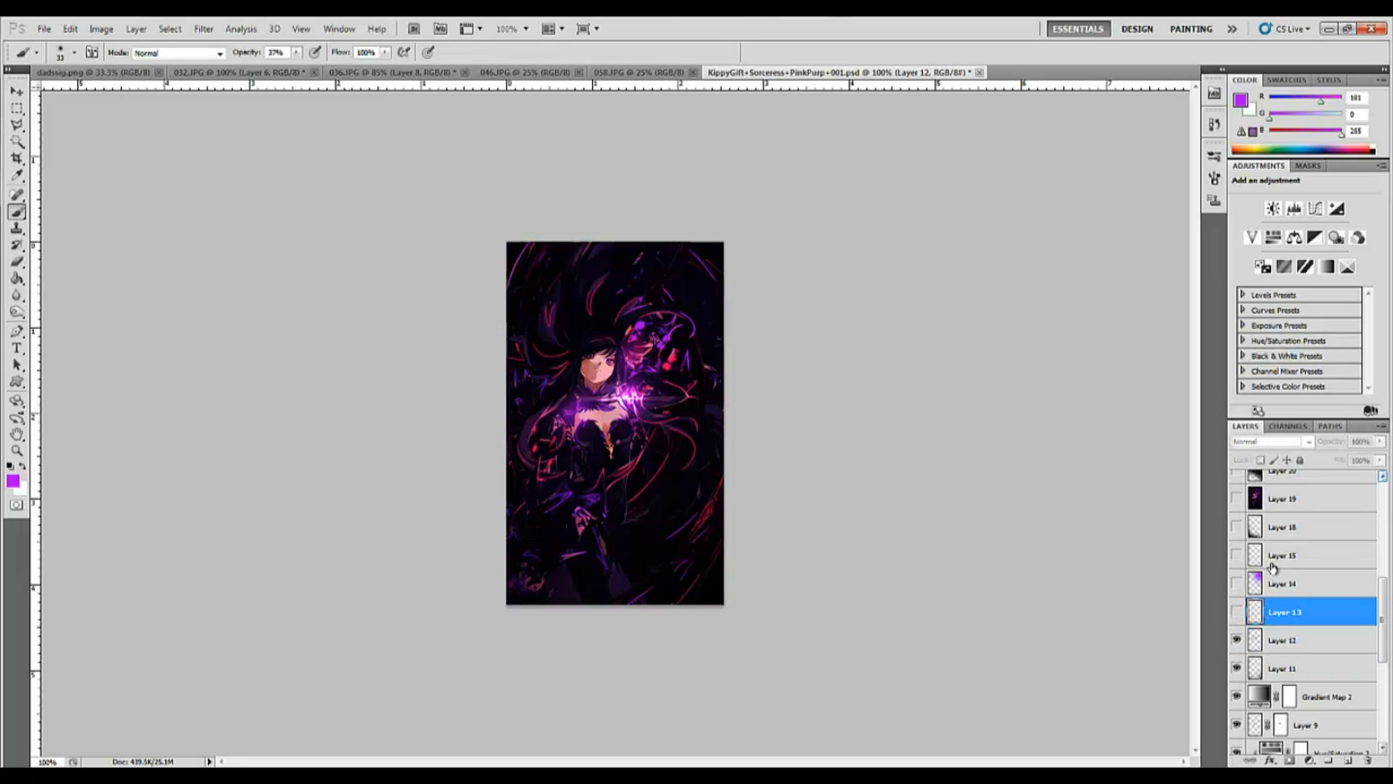
left_click(1237, 612)
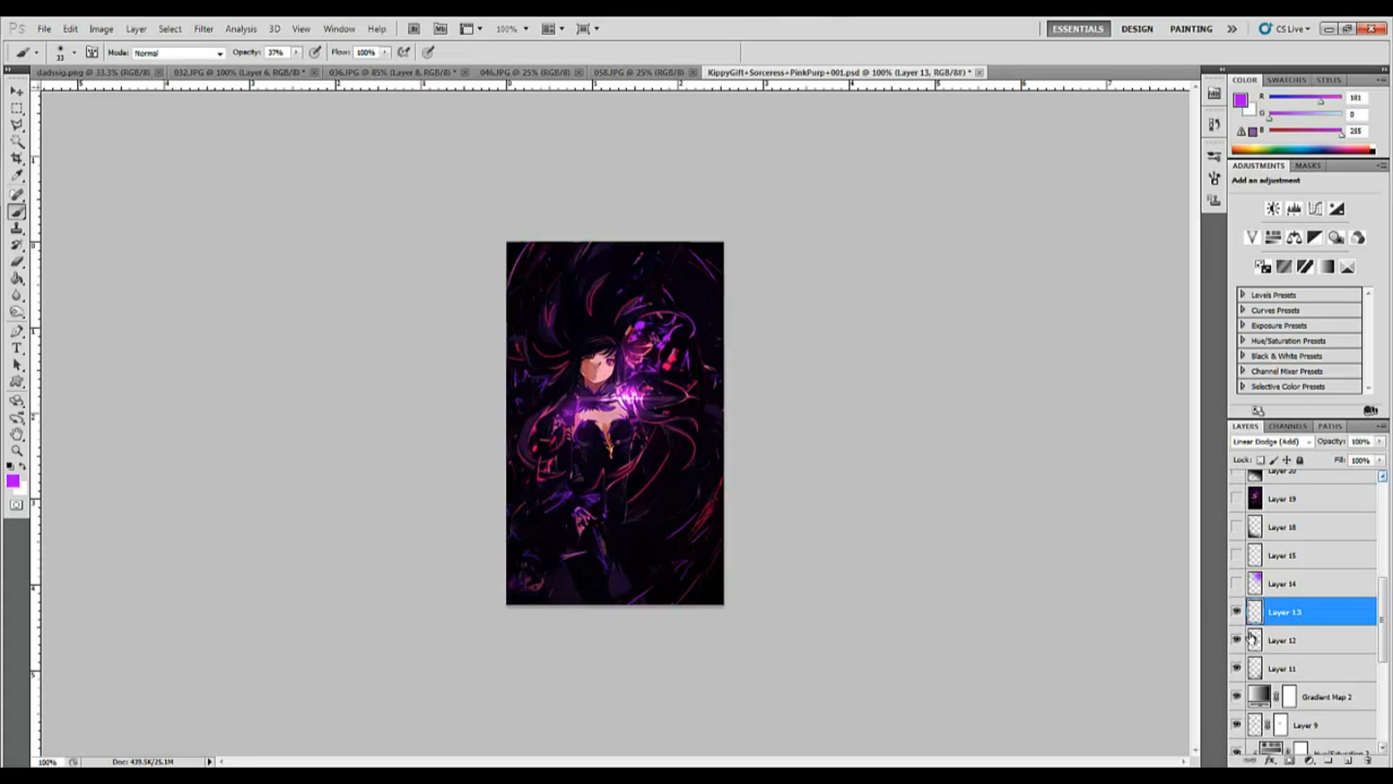
left_click(1308, 593)
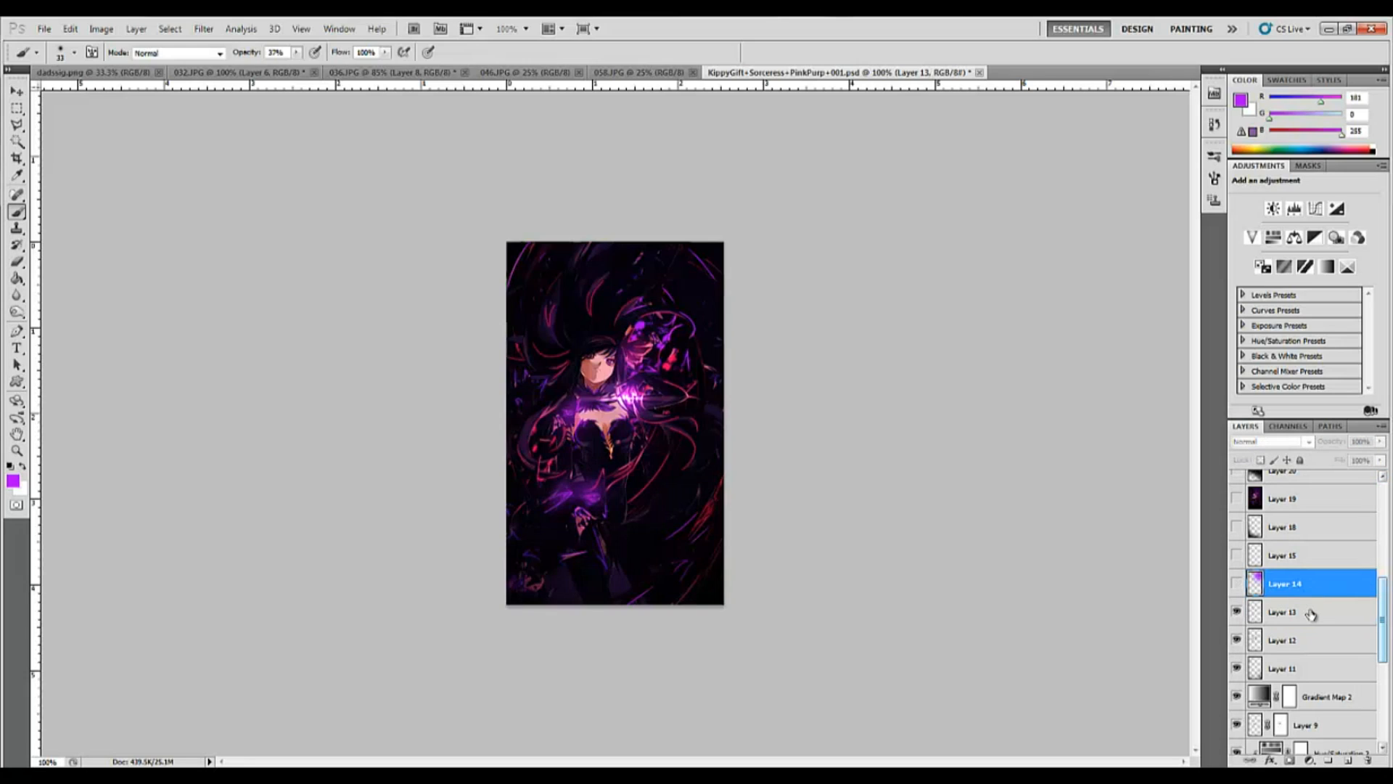
left_click(1310, 613)
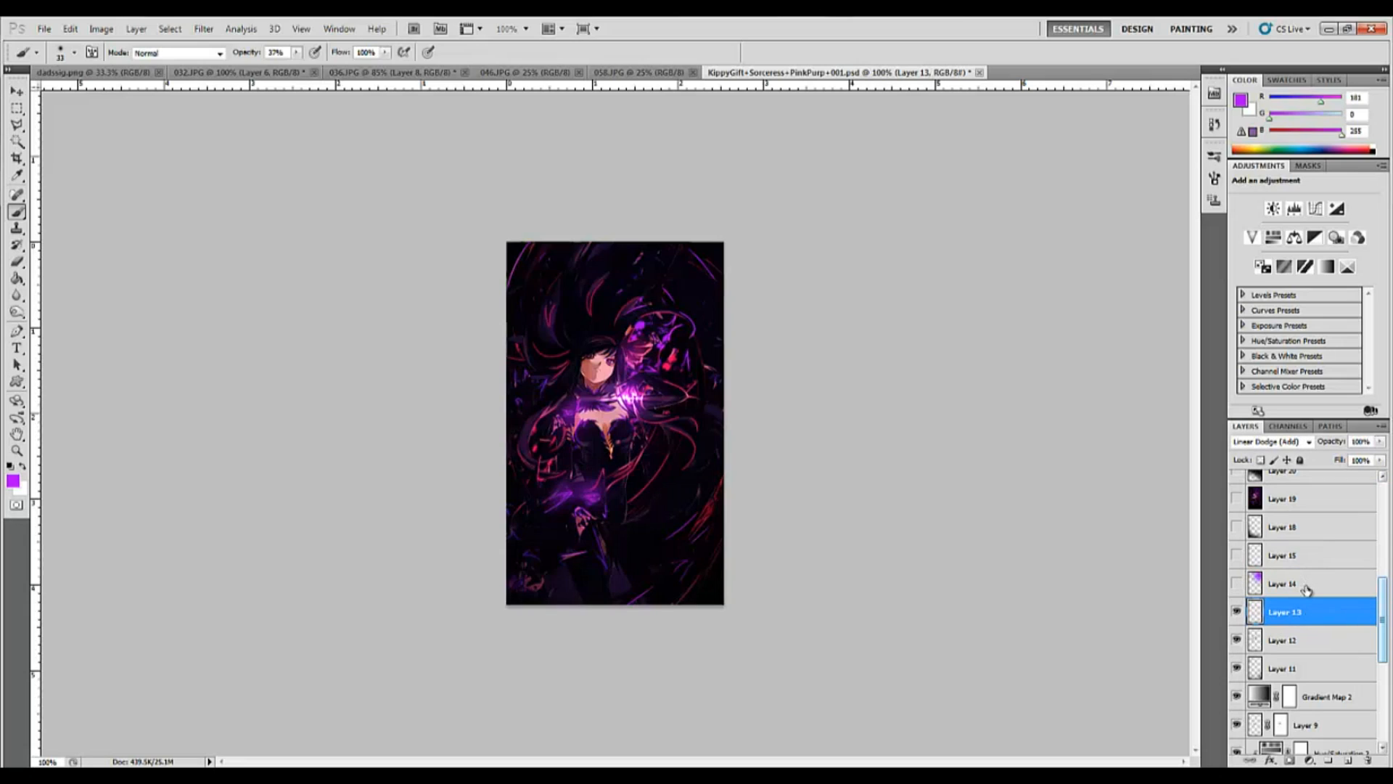
left_click(1306, 587)
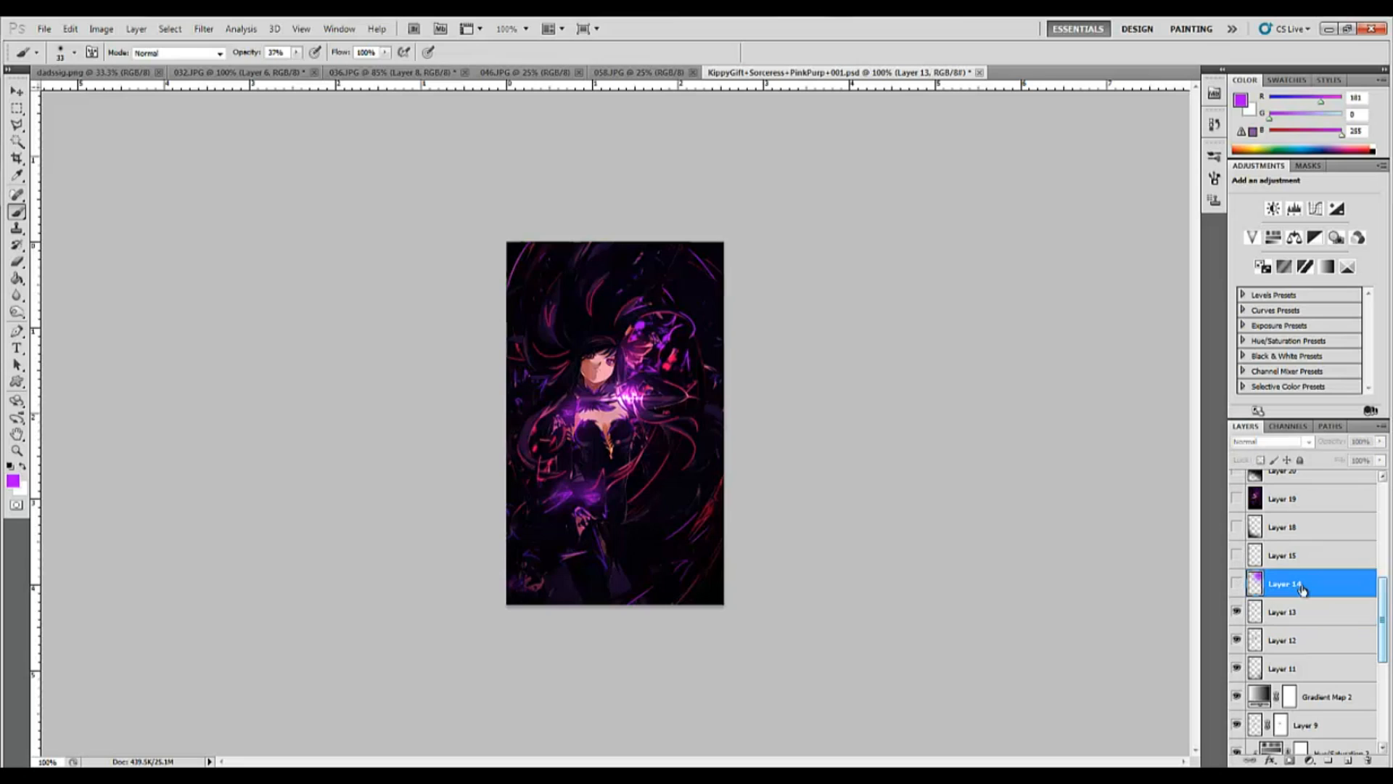
left_click(1235, 585)
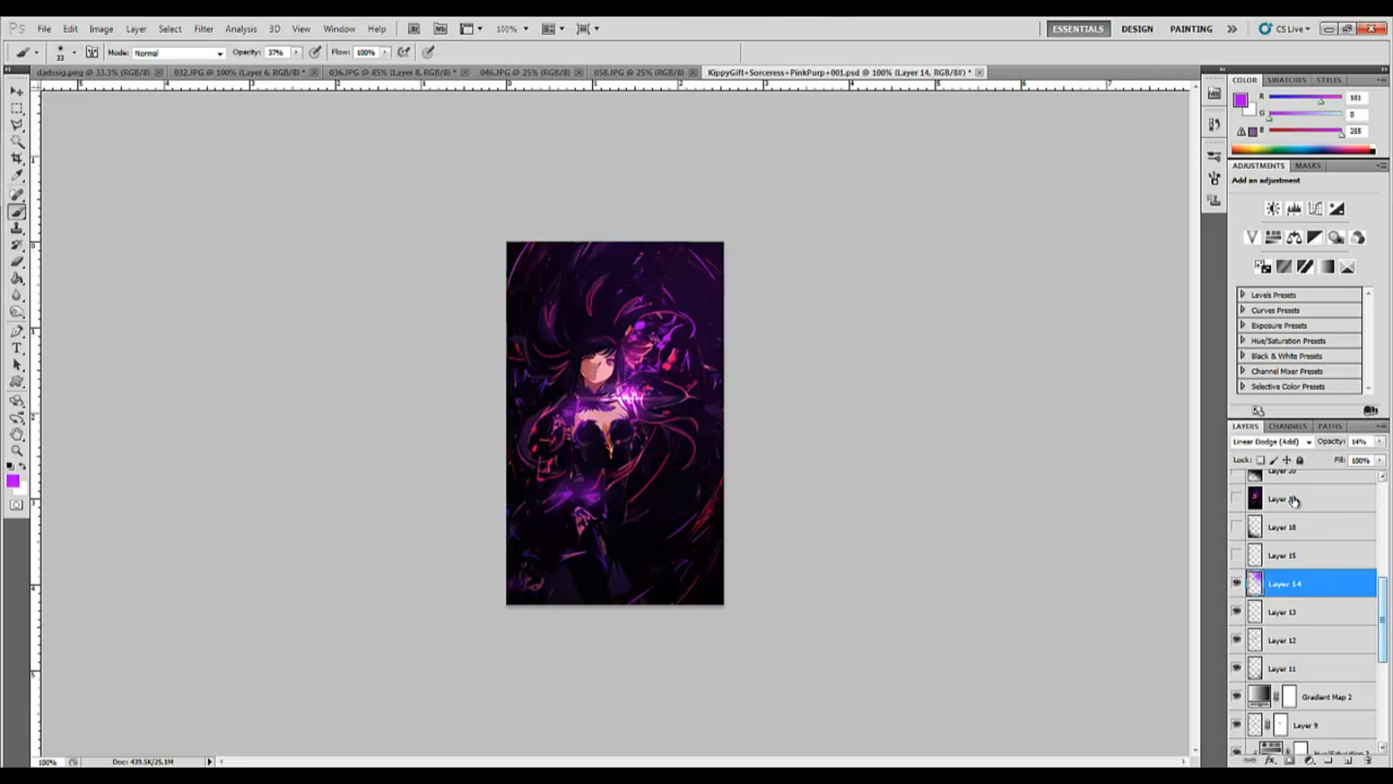
Set Layer 14 to Normal blending at 100% opacity and compare the image with and without it
left_click(1380, 441)
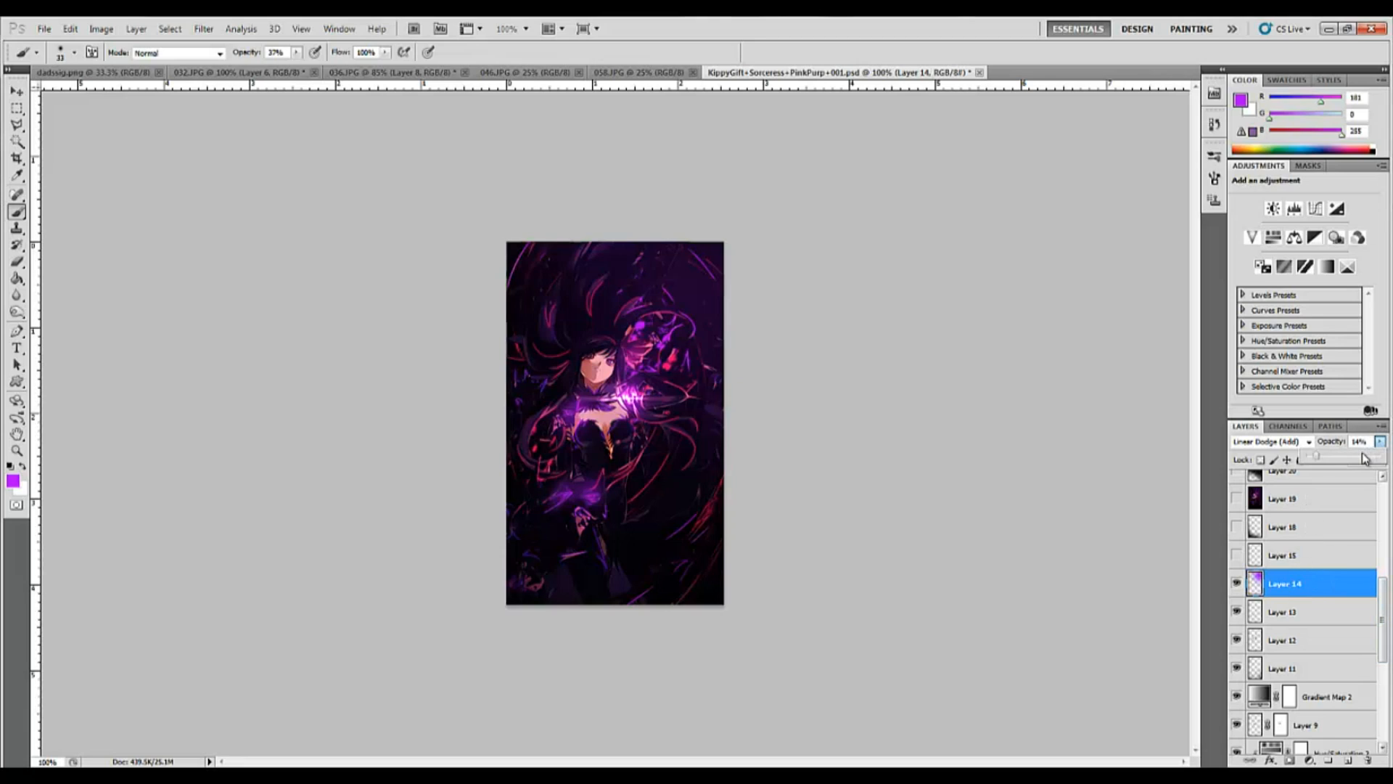
left_click(1363, 456)
left_click_drag(1375, 456, 1387, 457)
left_click(1270, 442)
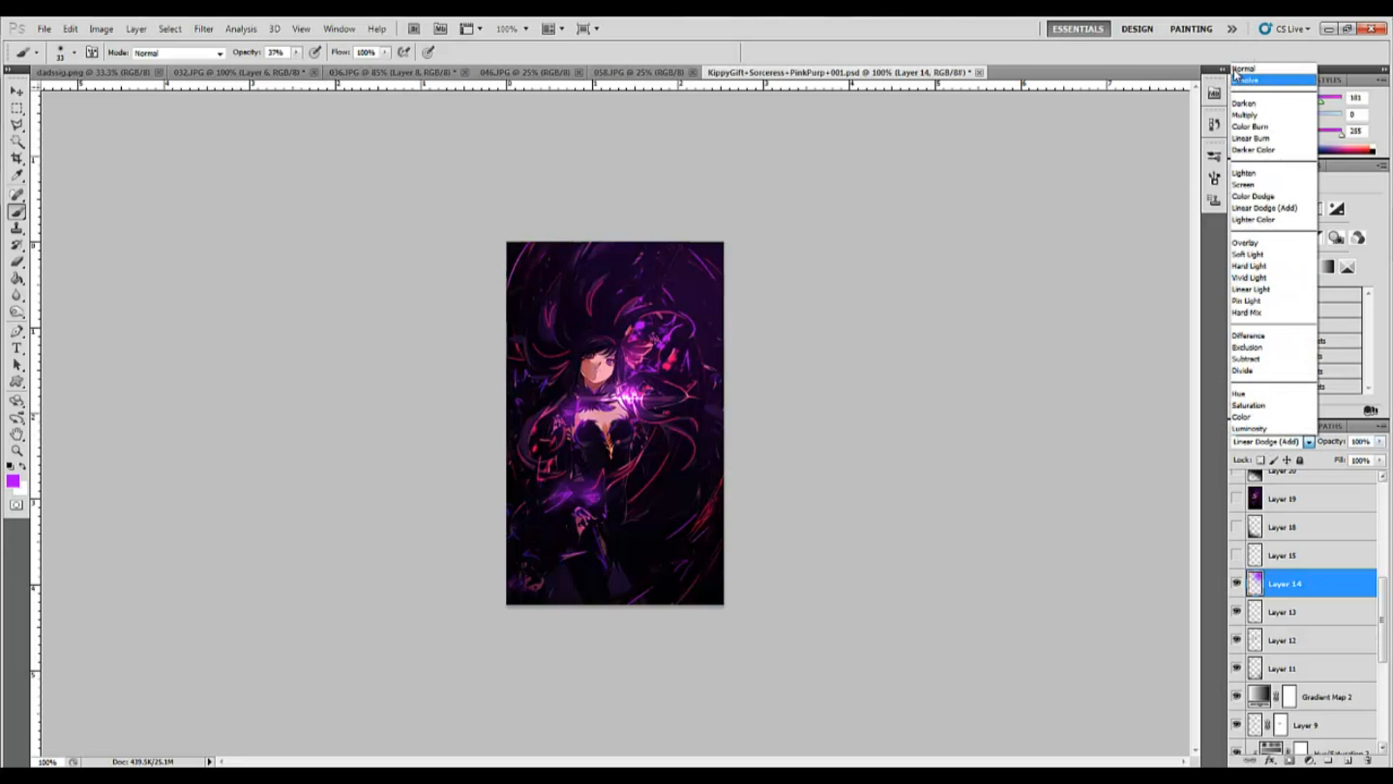
left_click(1256, 68)
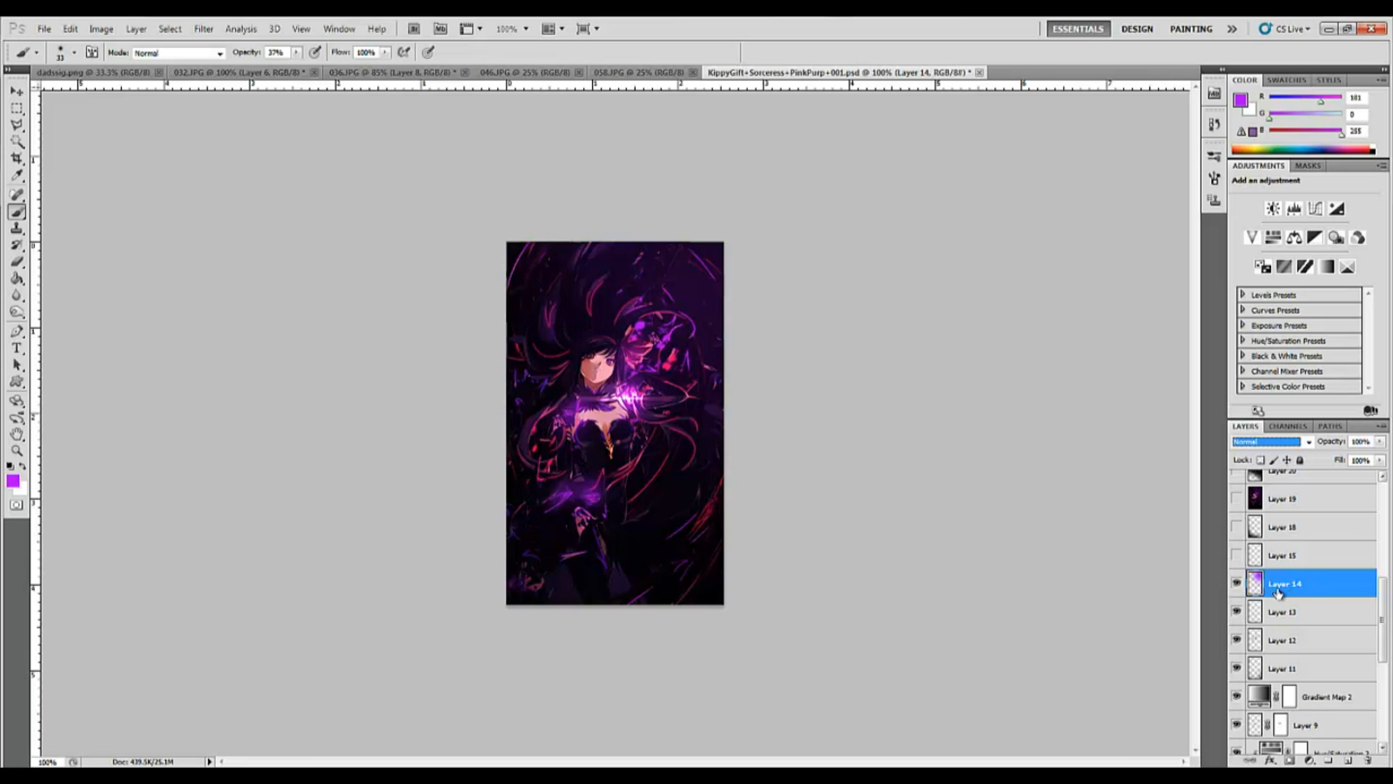
left_click(1236, 584)
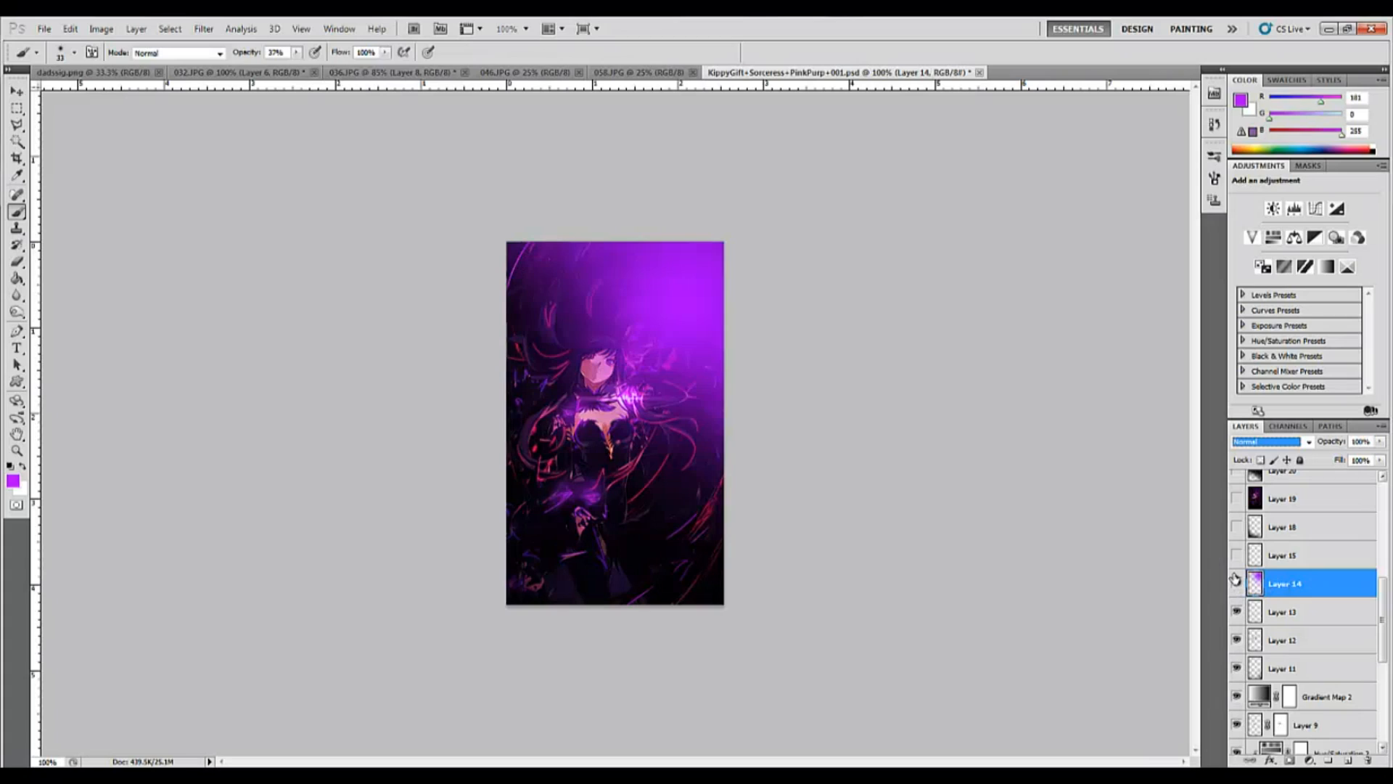
Set Layer 14's blend mode to Linear Dodge (Add) and its opacity to 15%
left_click(1305, 442)
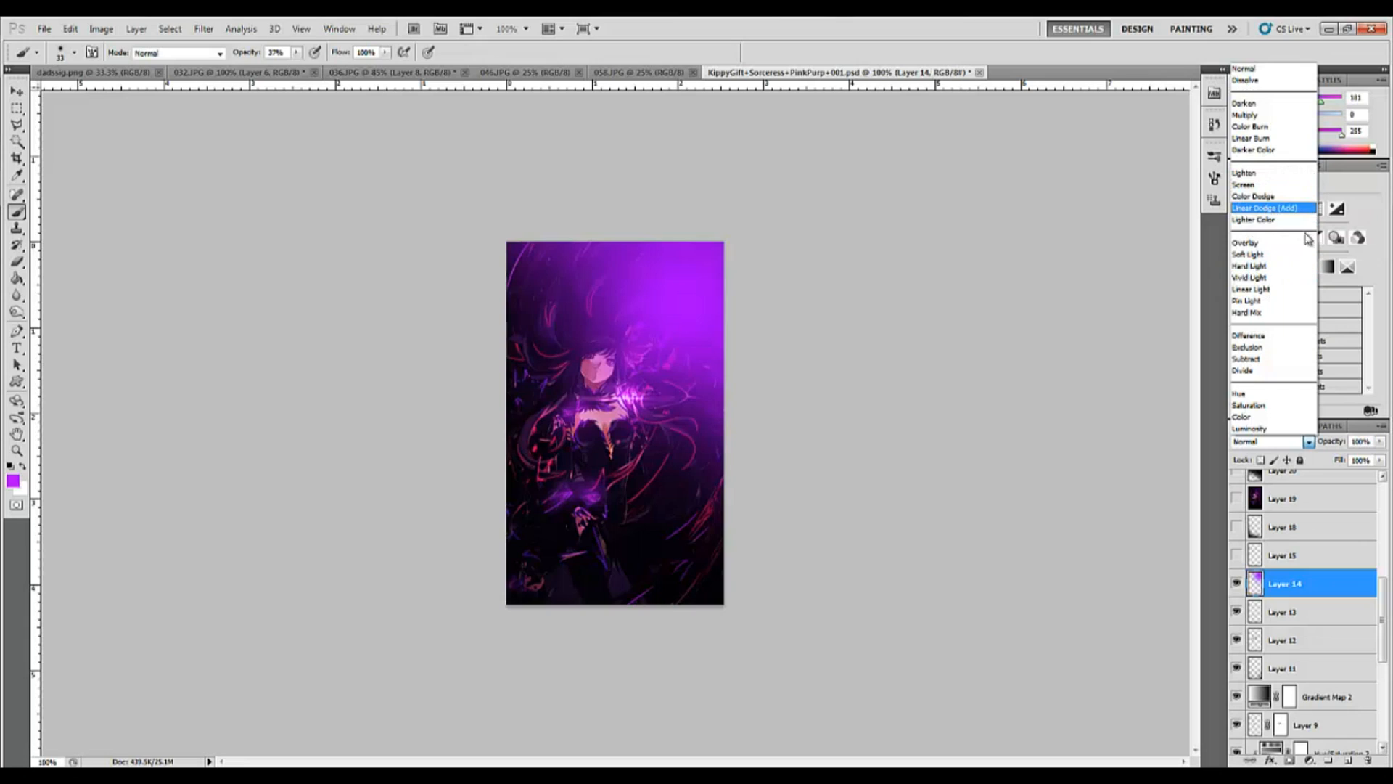
left_click(1268, 208)
left_click(1380, 442)
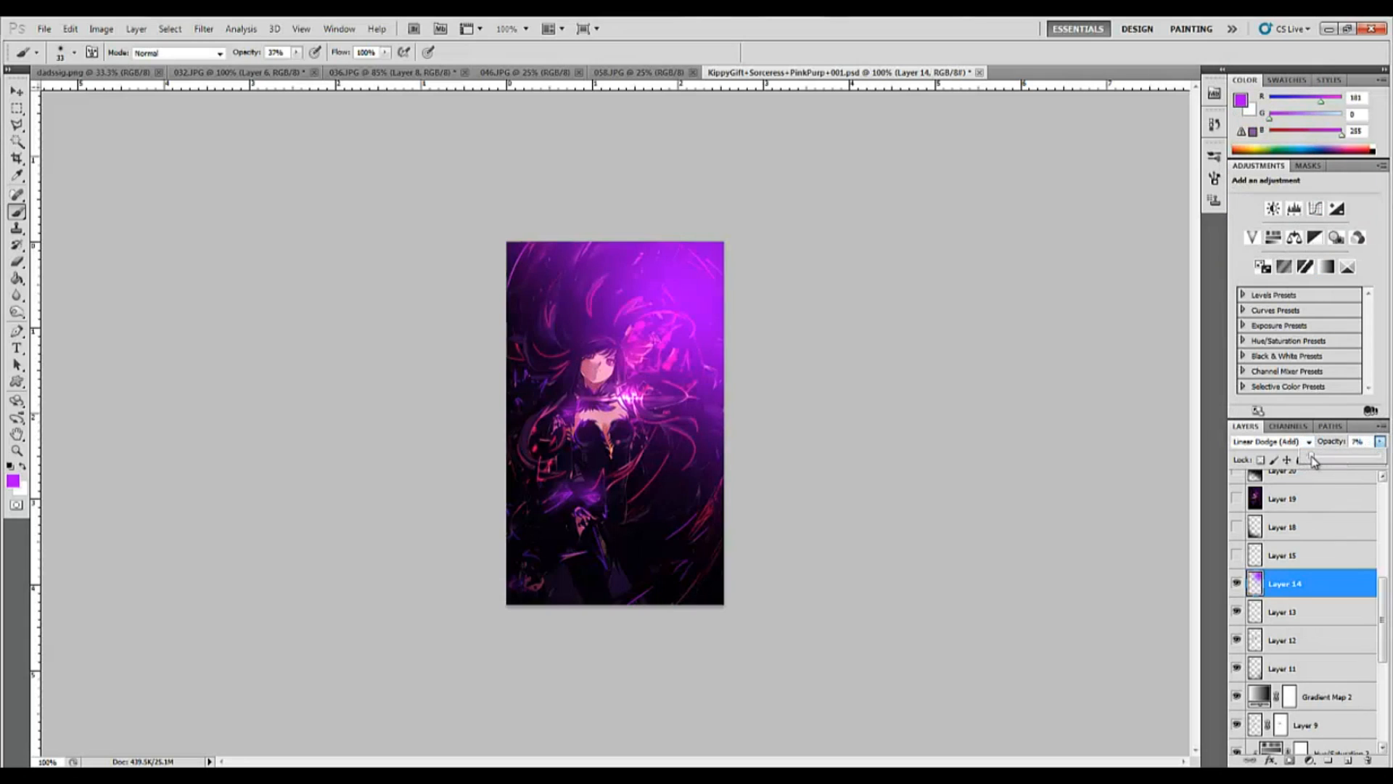
left_click_drag(1312, 457, 1318, 459)
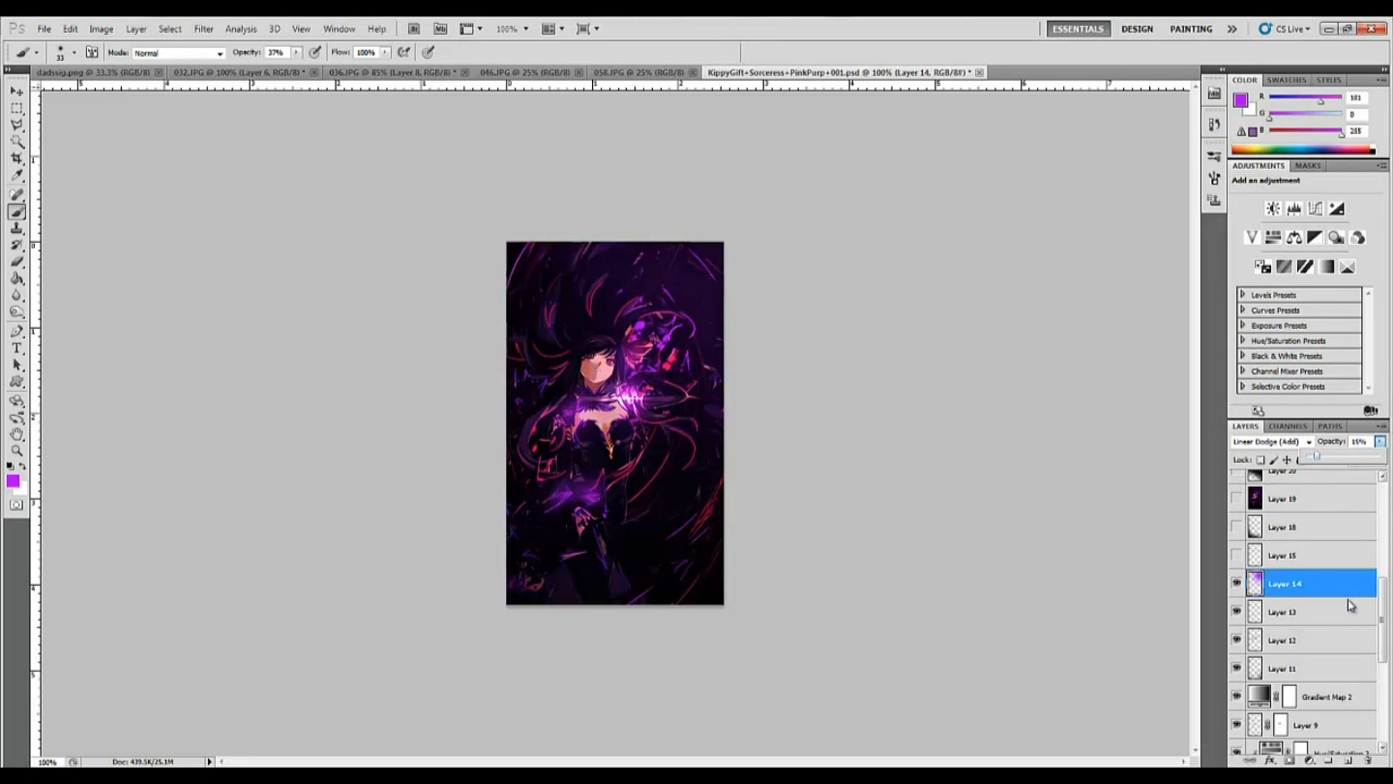
Select and show Layer 15, comparing the image with and without it
left_click(1287, 551)
left_click(1237, 556)
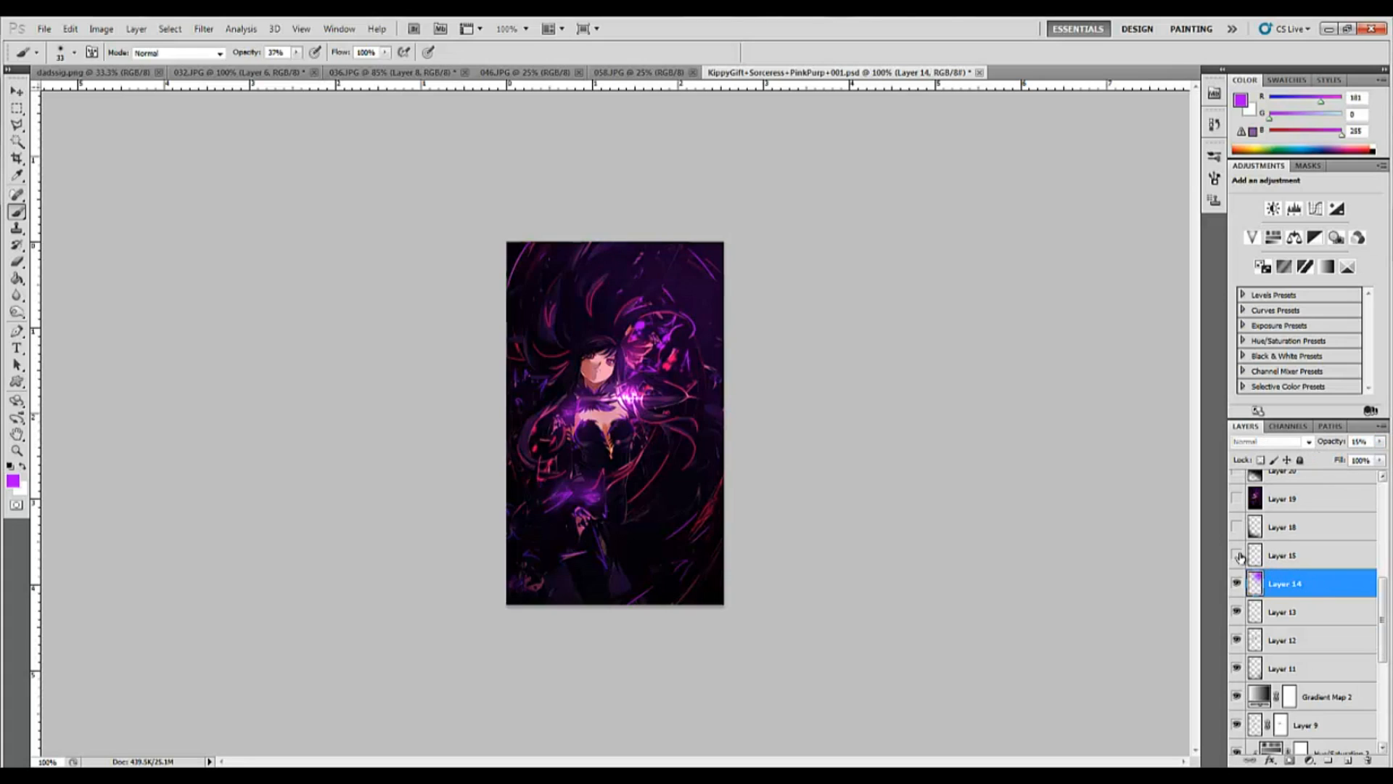
left_click(1376, 546)
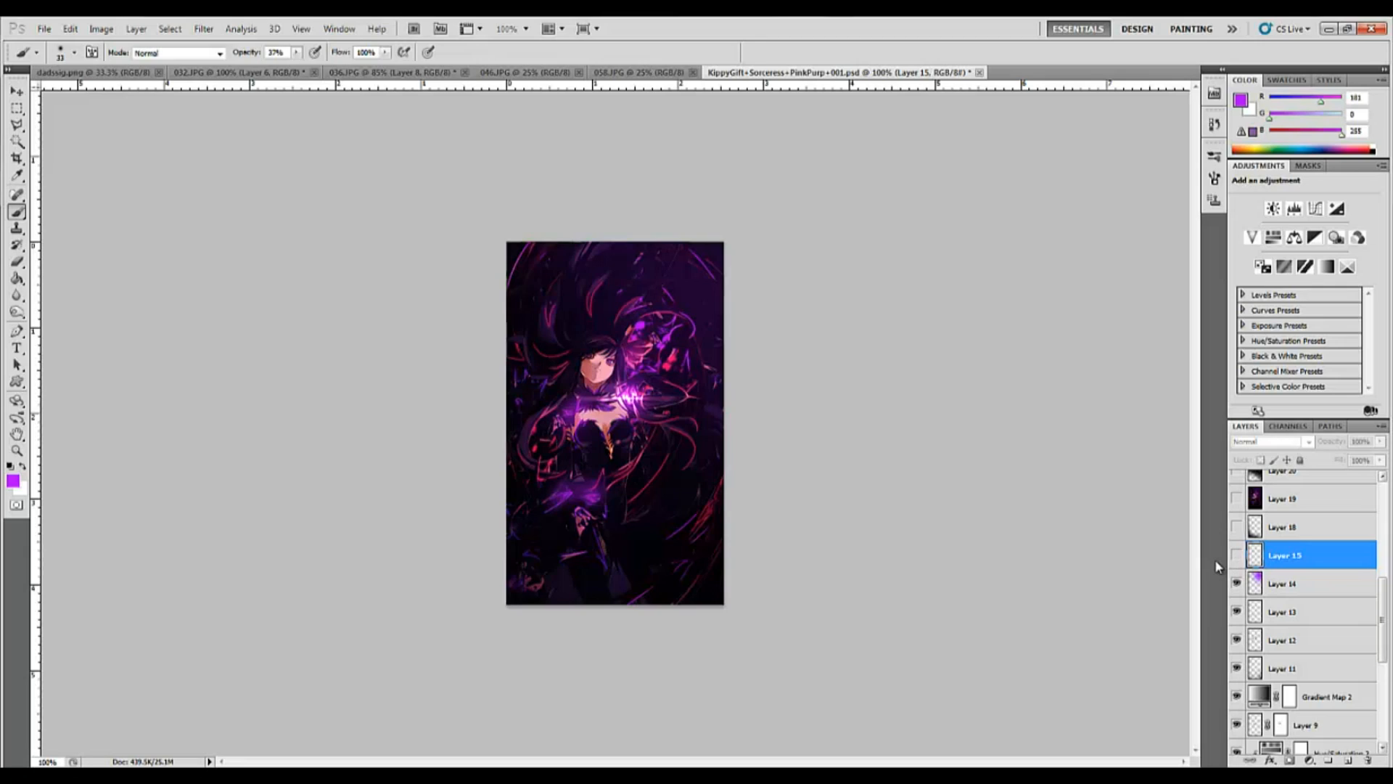
left_click(1236, 555)
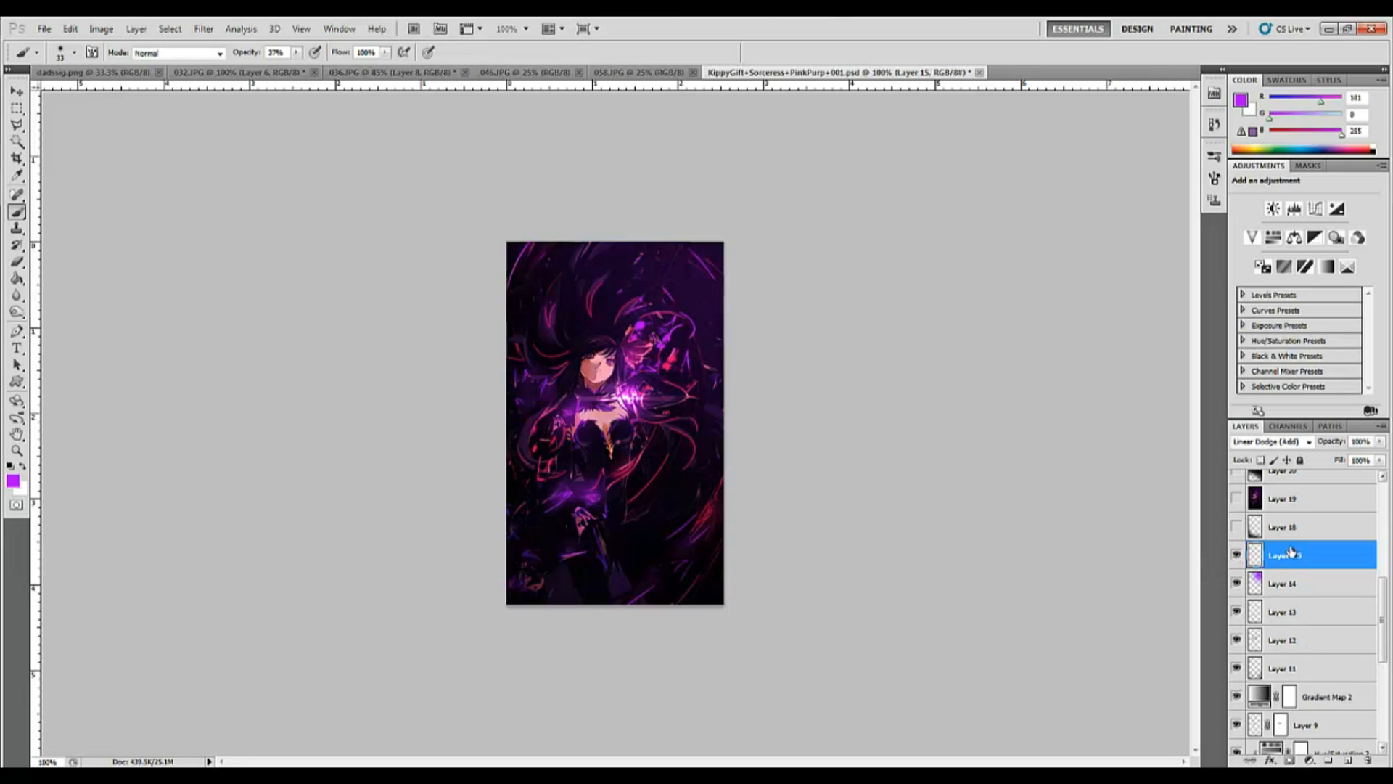
left_click(1236, 556)
left_click(1236, 556)
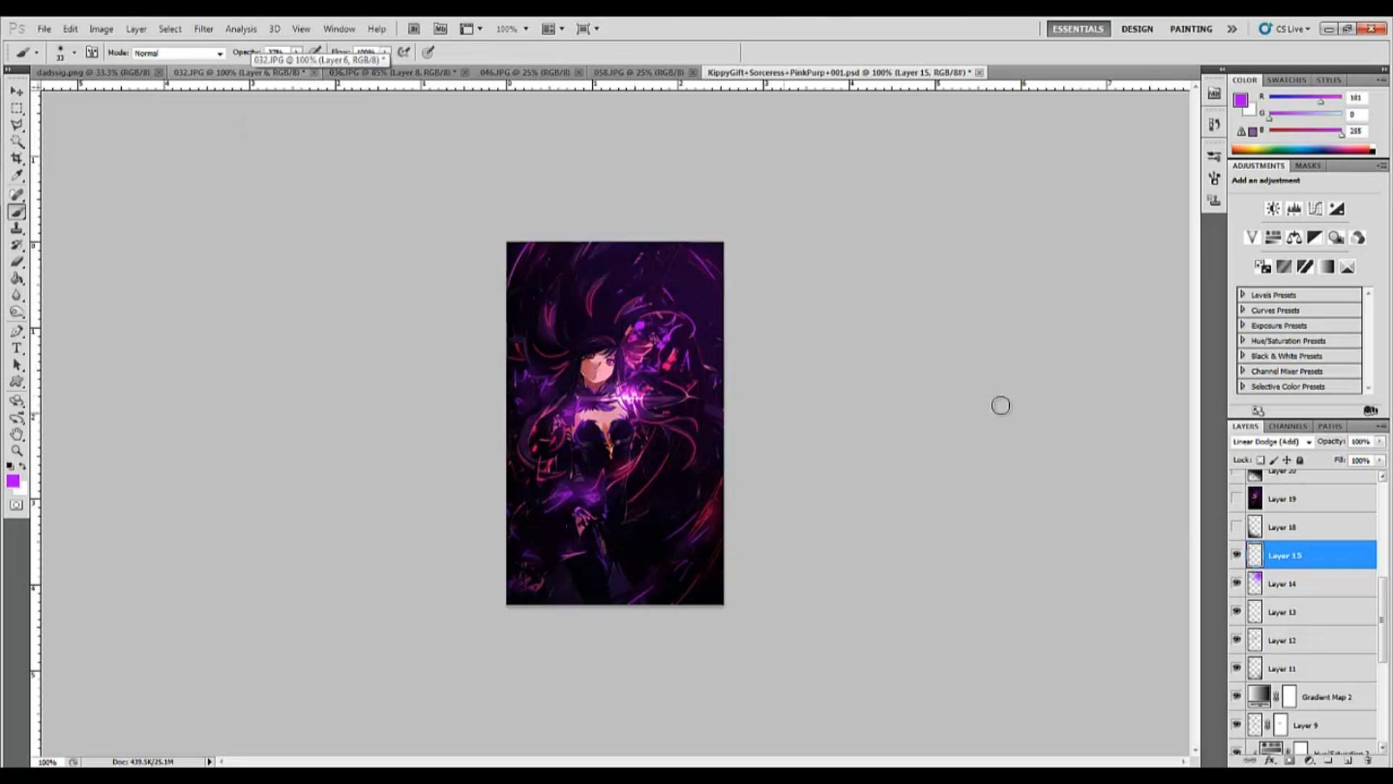
Show Layer 18, Layer 19 and Layer 20, selecting each one to review its blend mode and opacity
left_click(1237, 527)
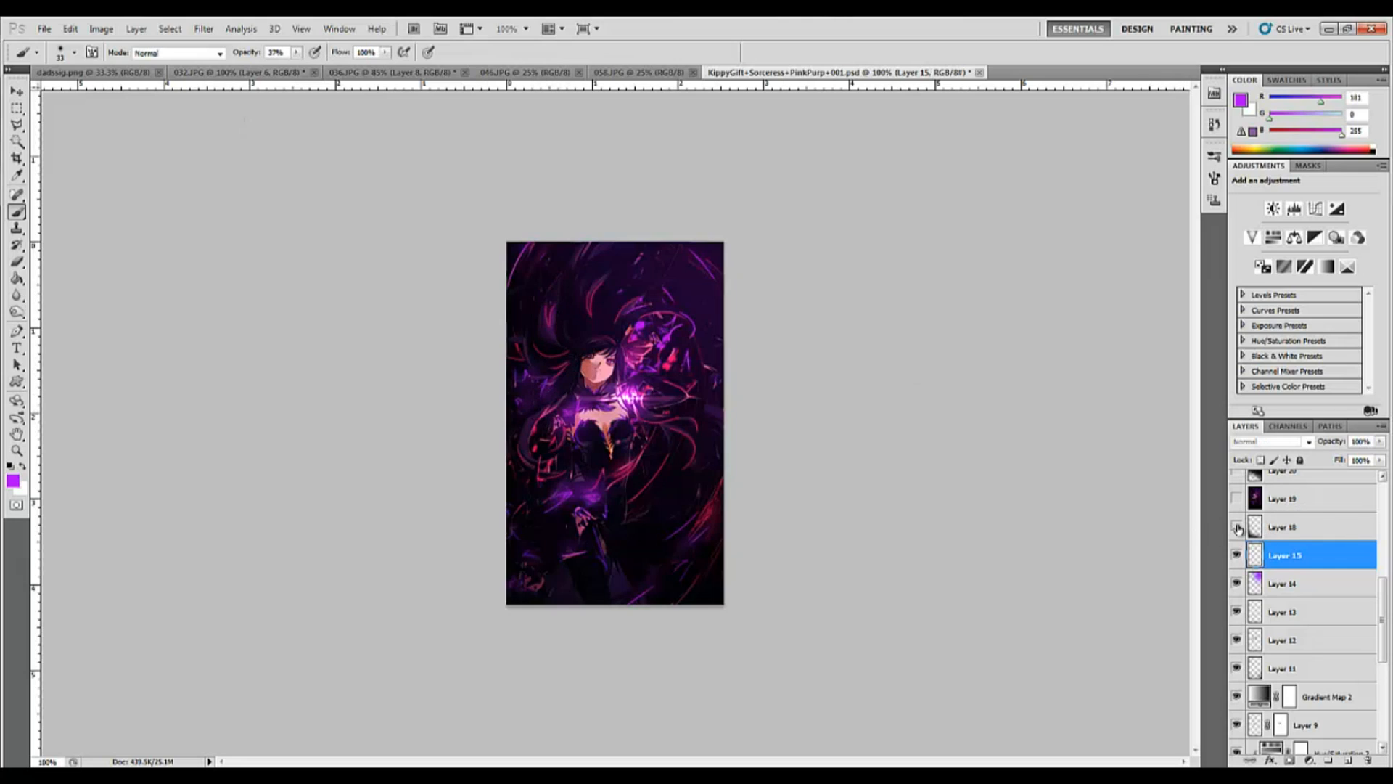
left_click(1271, 527)
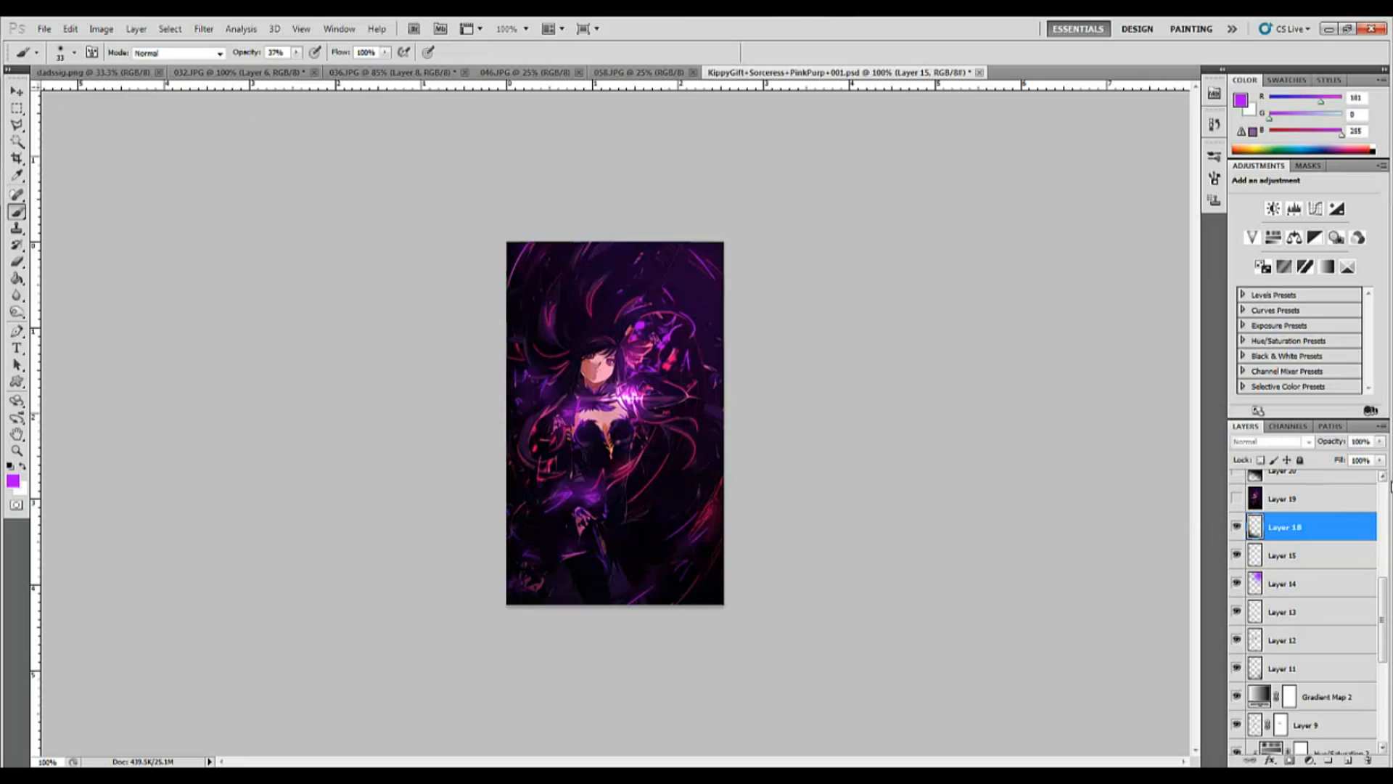
left_click(1382, 479)
left_click(1382, 479)
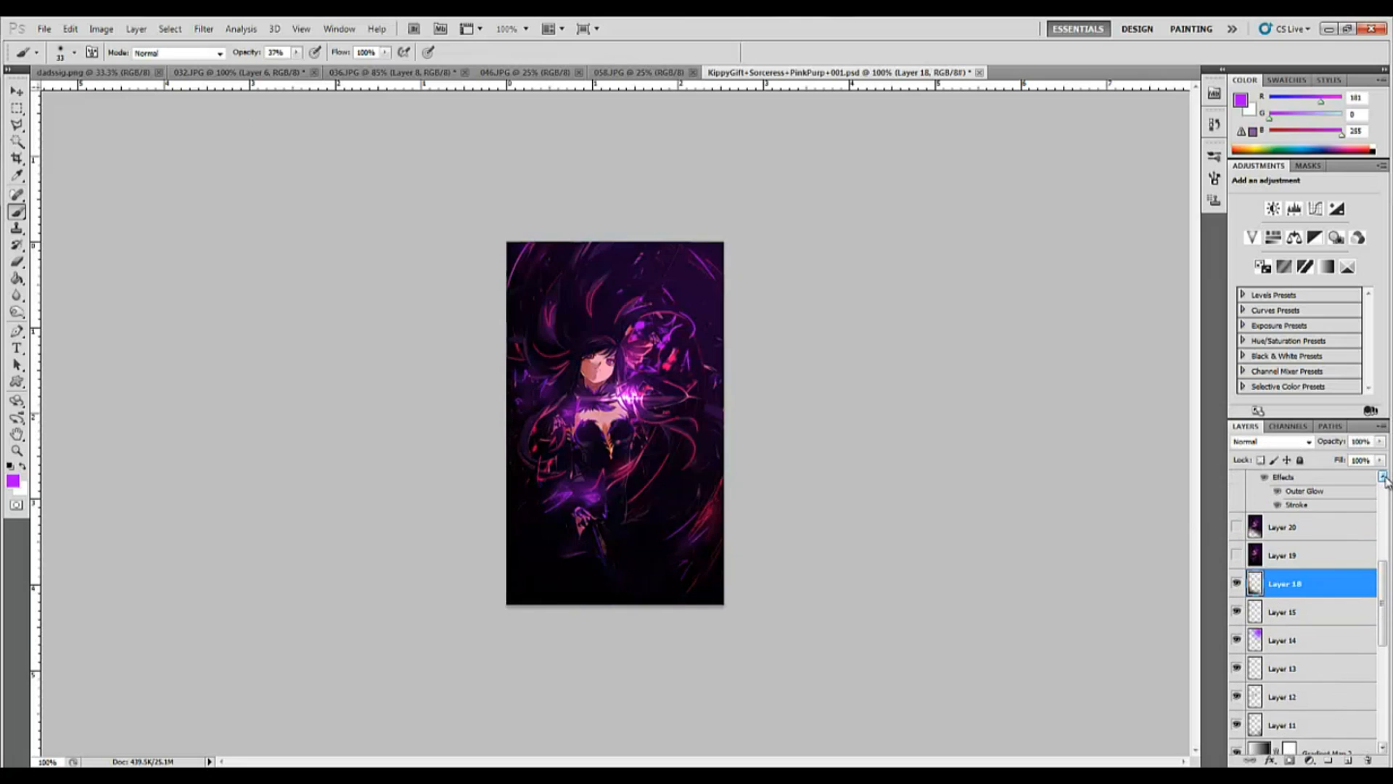
left_click(1383, 479)
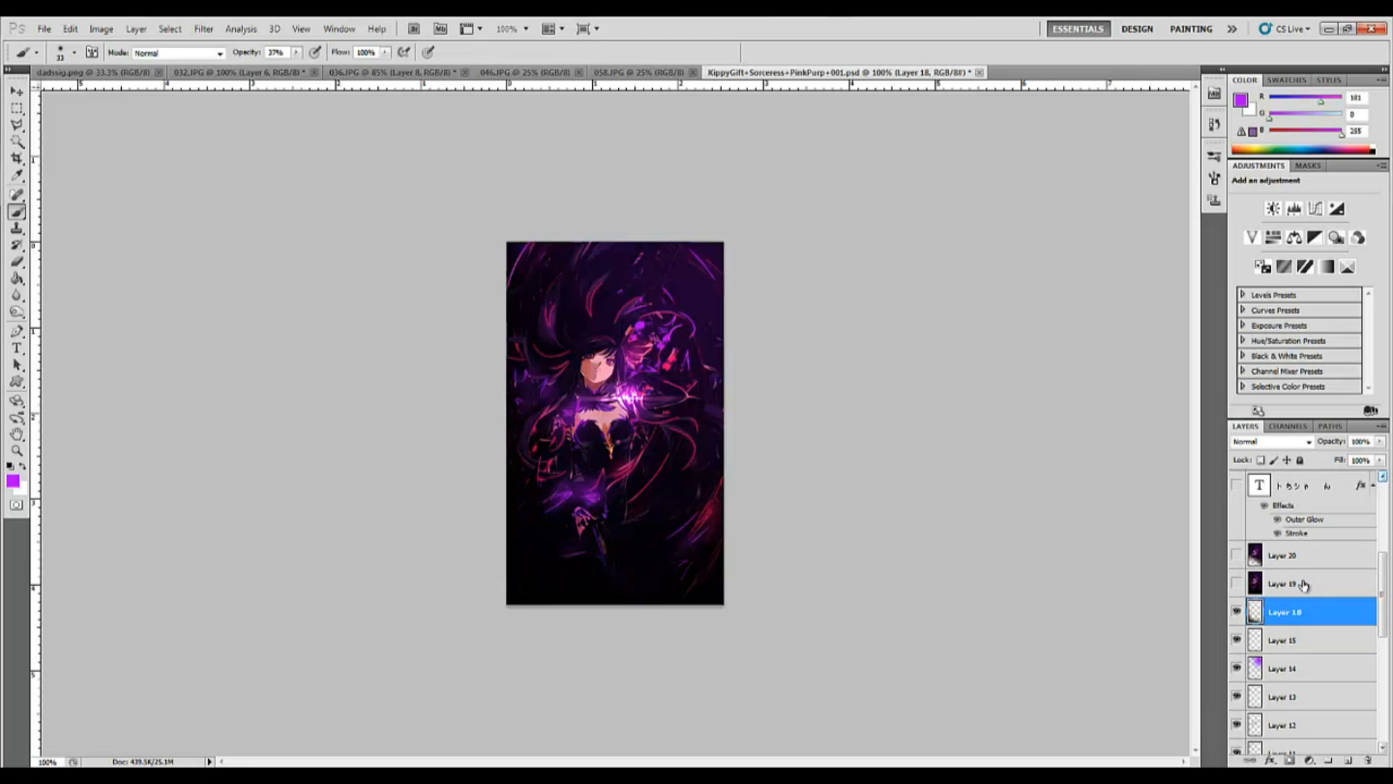
left_click(1259, 585)
left_click(1236, 584)
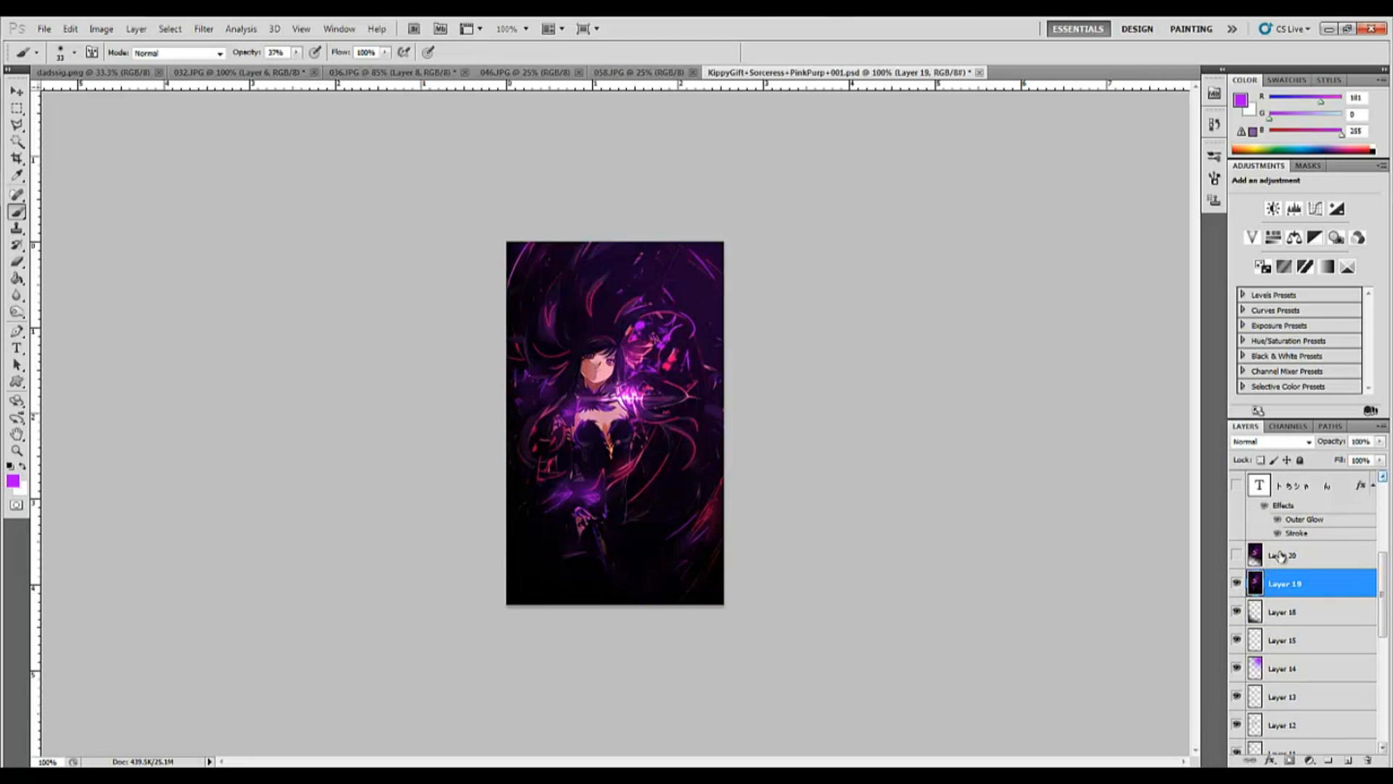
left_click(1251, 557)
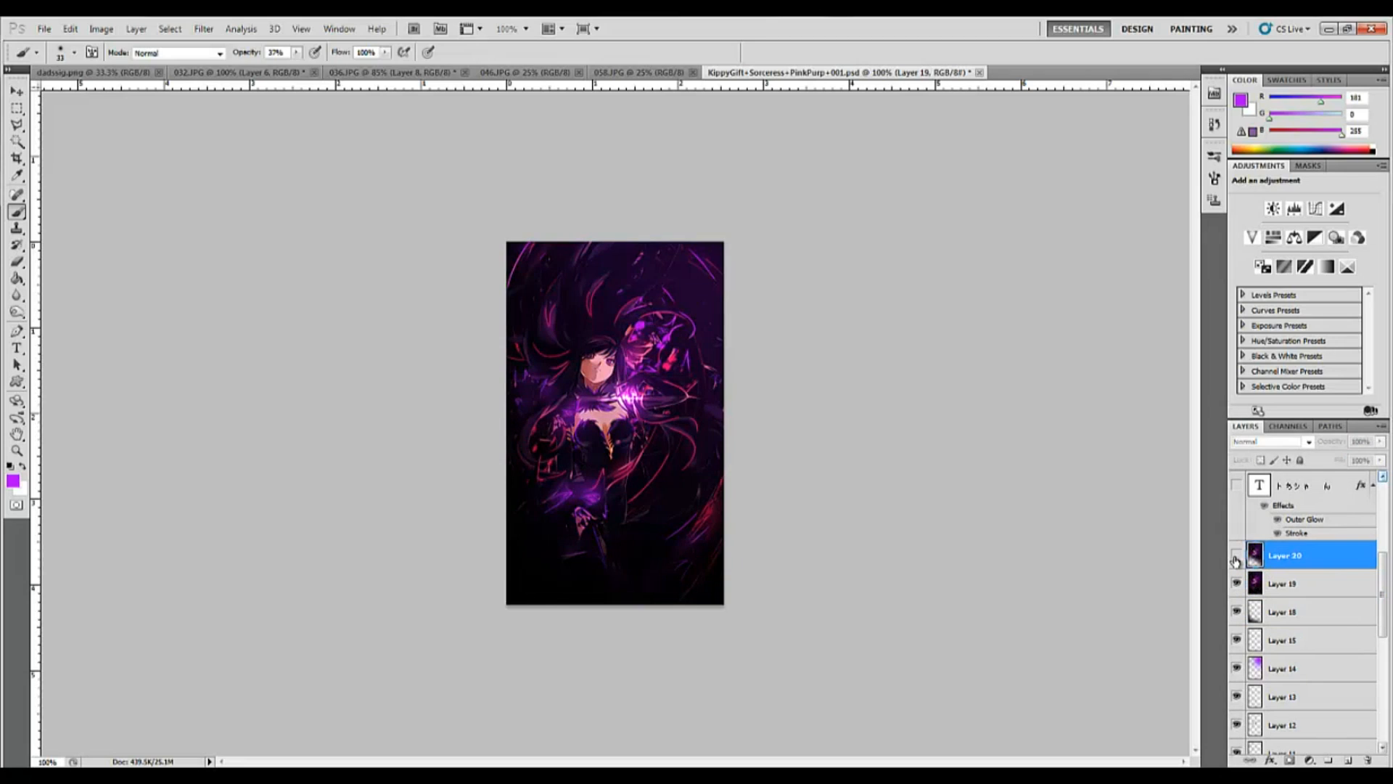
left_click(1235, 555)
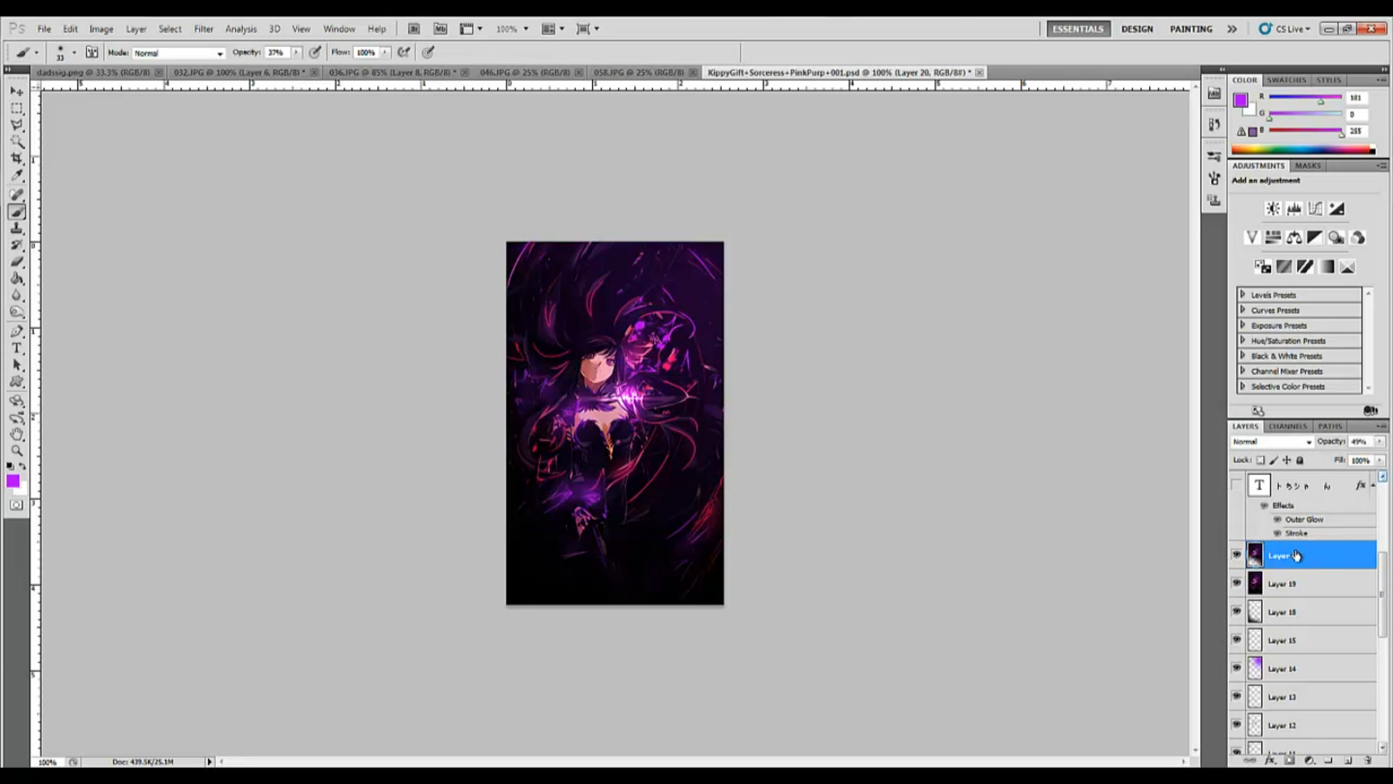
Show the Japanese text layer with its Outer Glow and Stroke effects, and show Layer 21 above it
scroll(1296, 555, "up", 3)
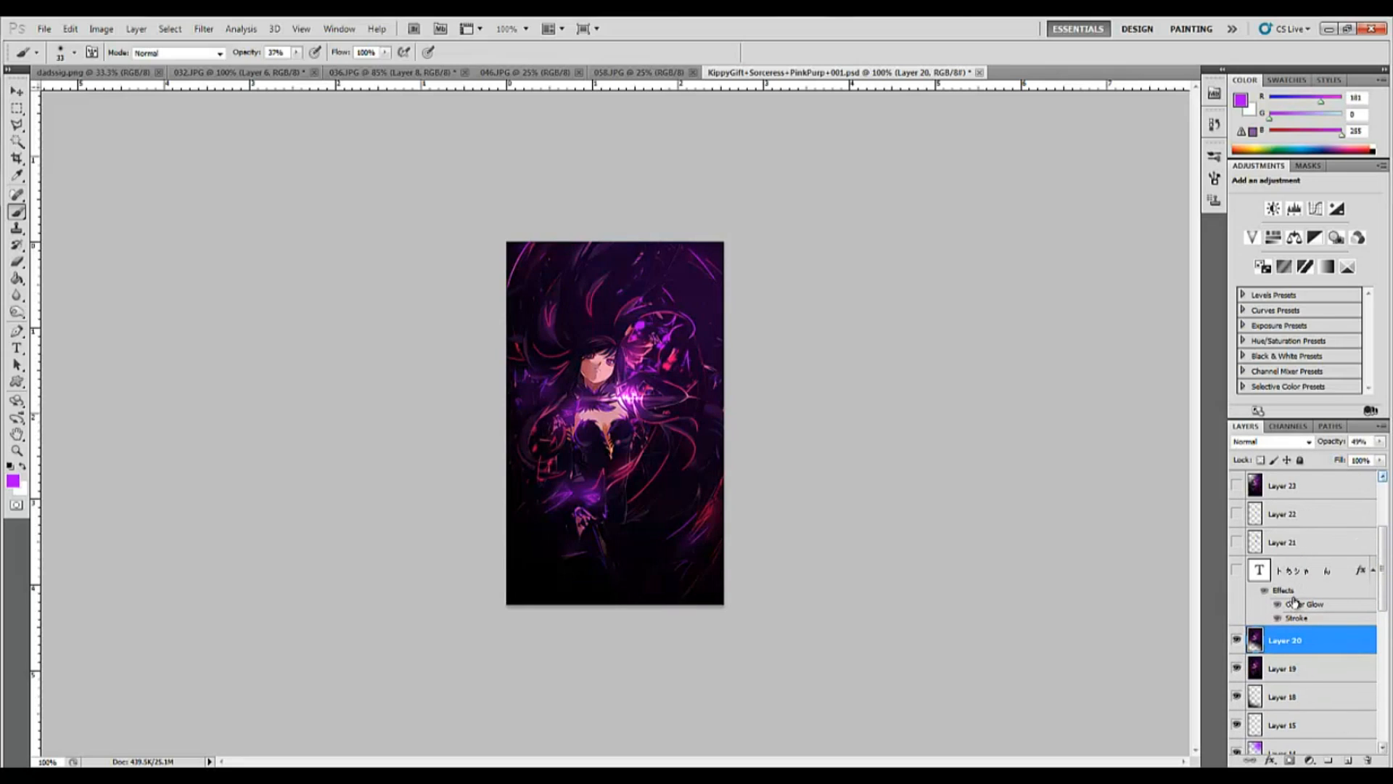
left_click(1236, 570)
left_click(1237, 543)
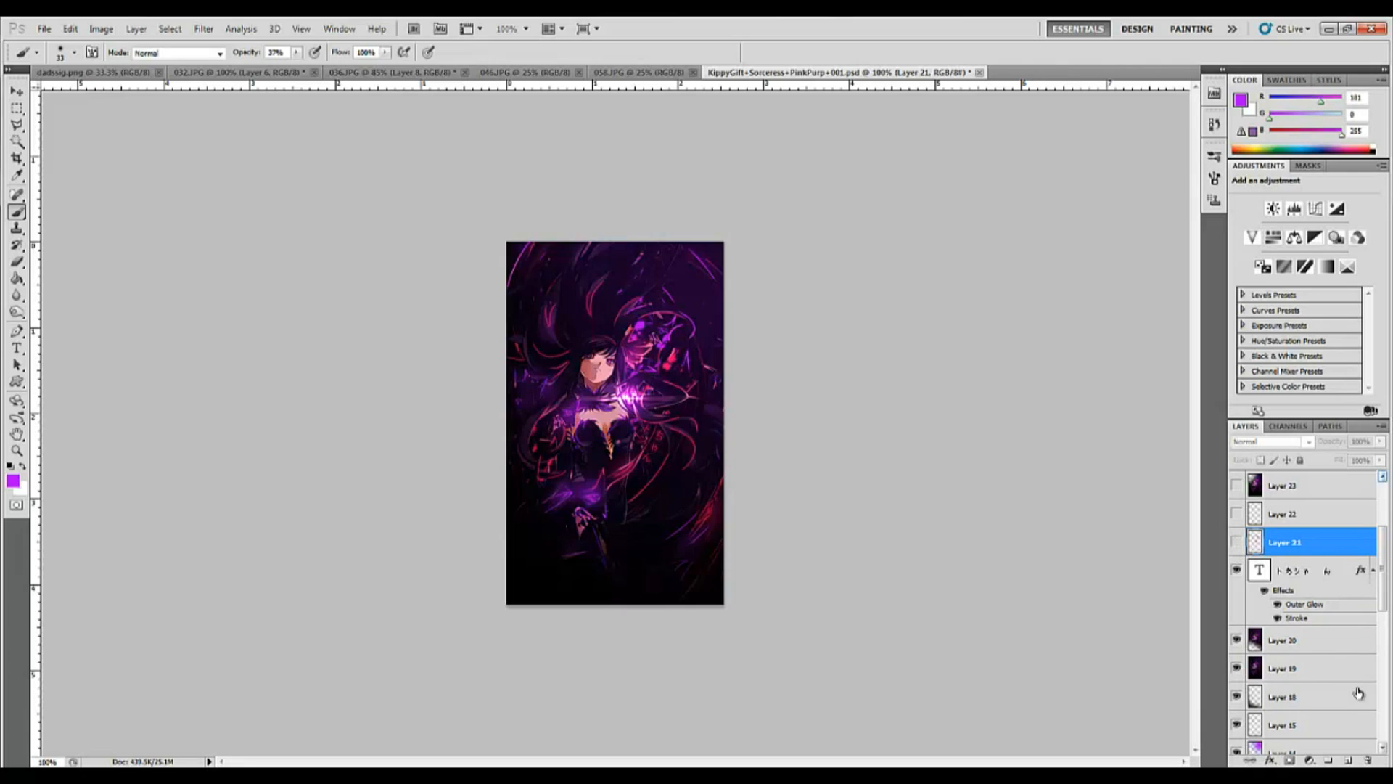
left_click(1236, 542)
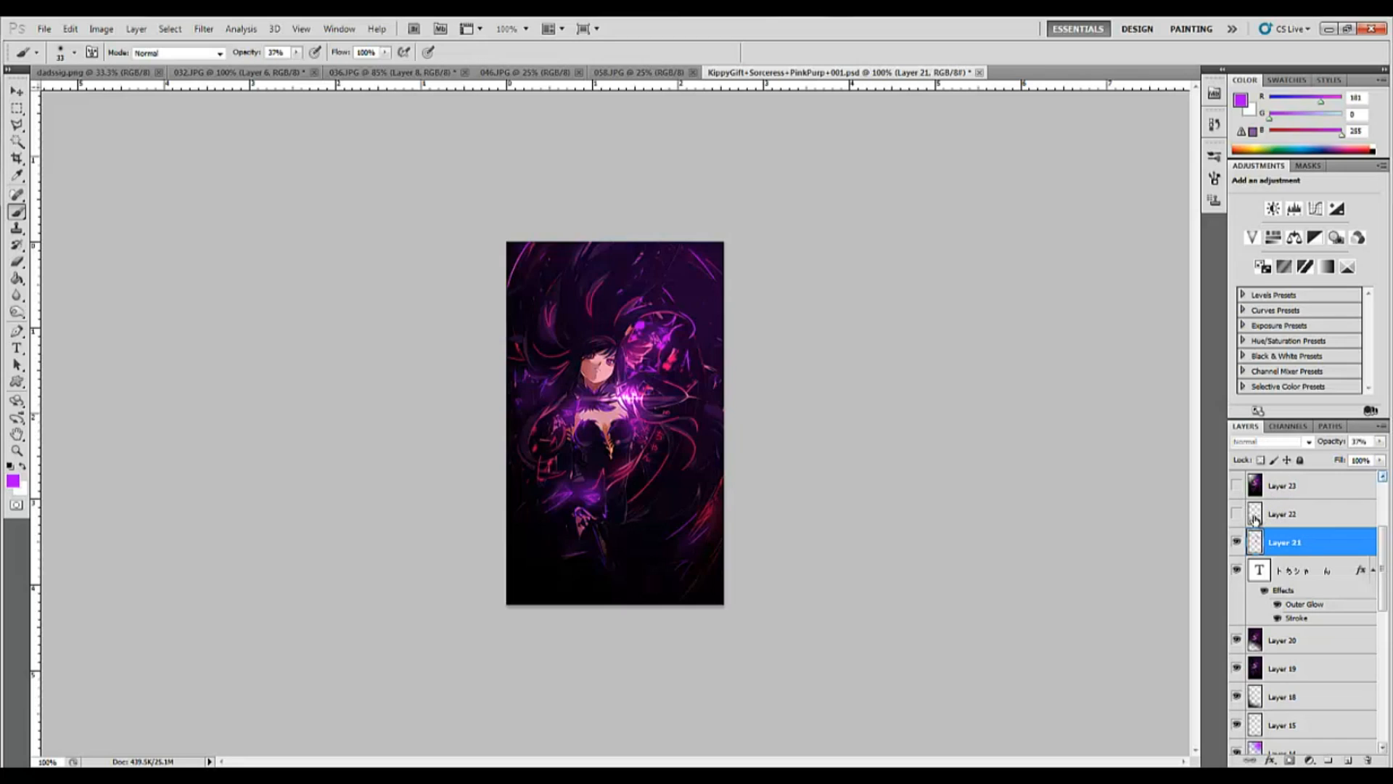
Select and show Layer 22, and show Layer 23 above it, comparing the image with and without Layer 23
left_click(1344, 506)
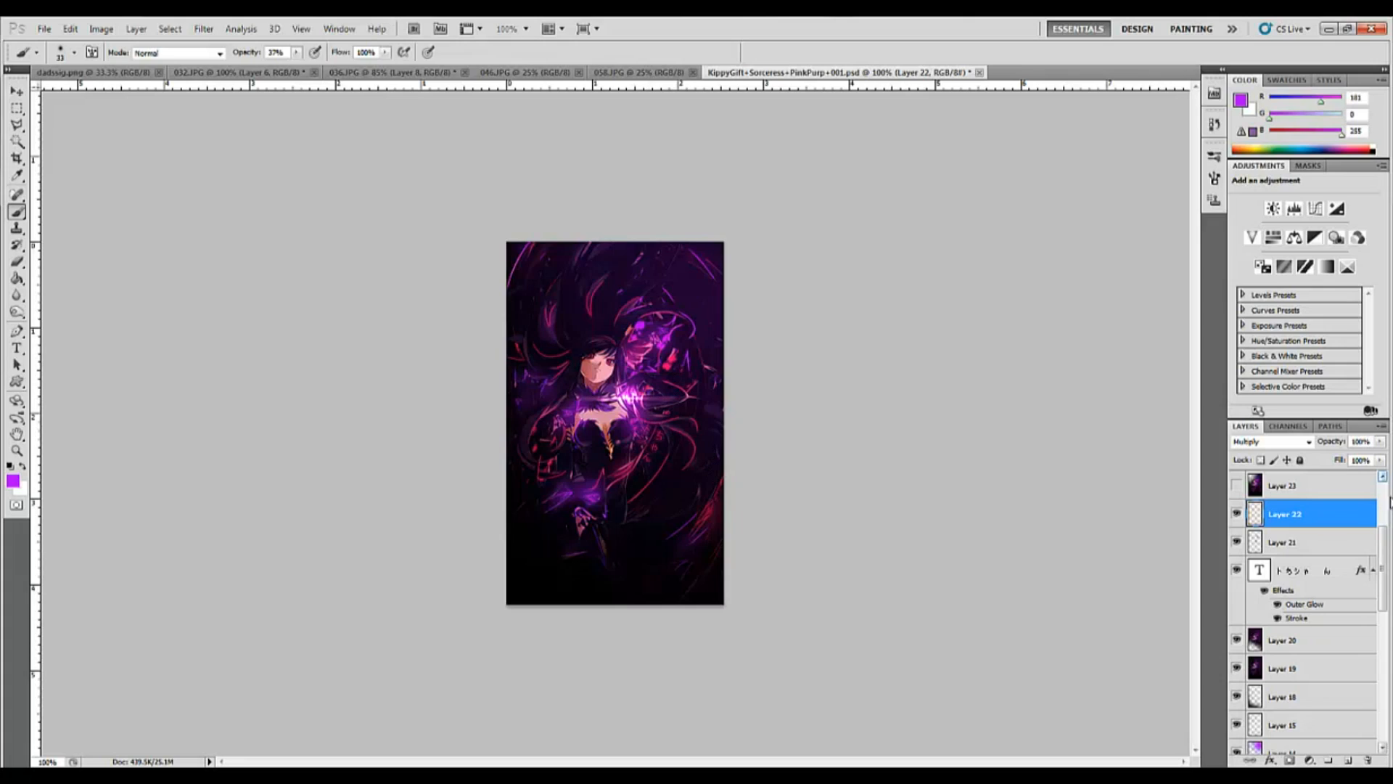
left_click(1382, 476)
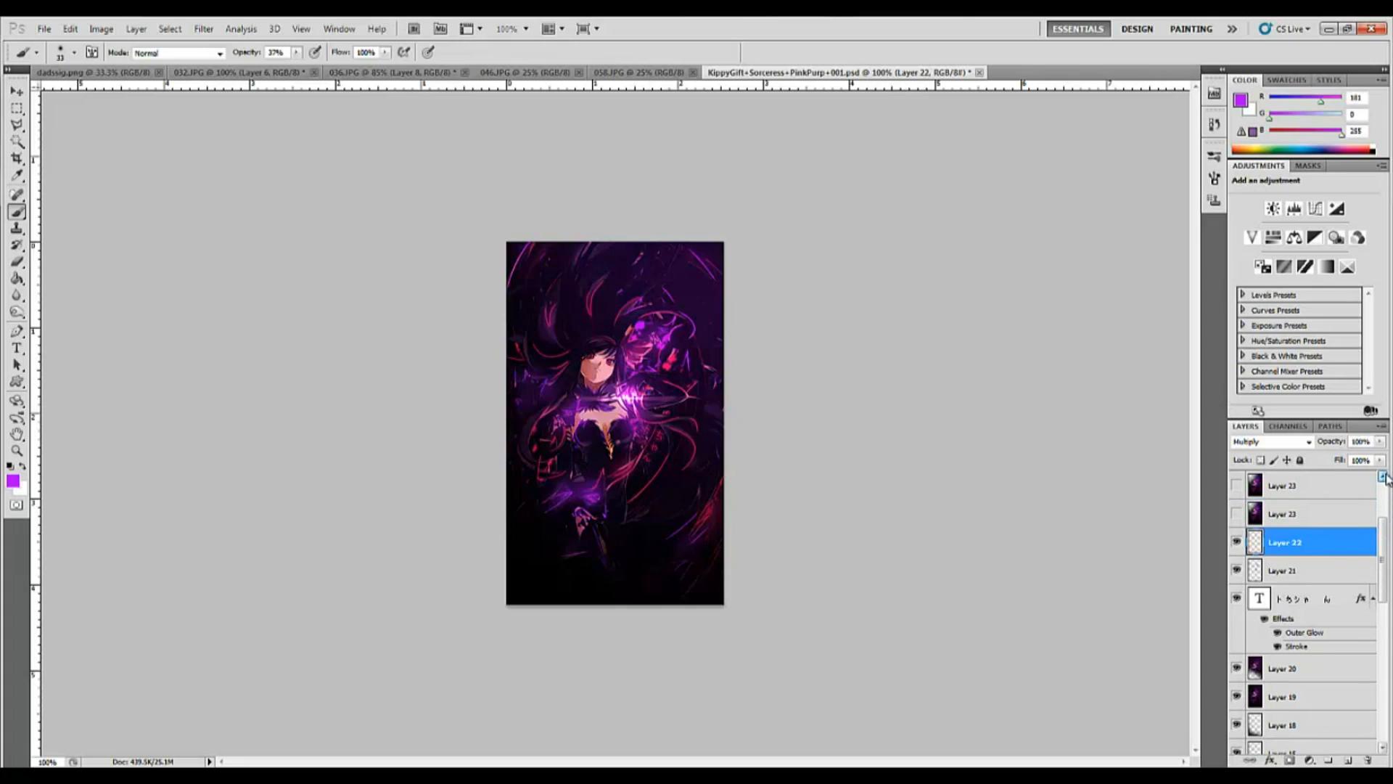
left_click(1382, 476)
left_click(1382, 476)
left_click(1382, 476)
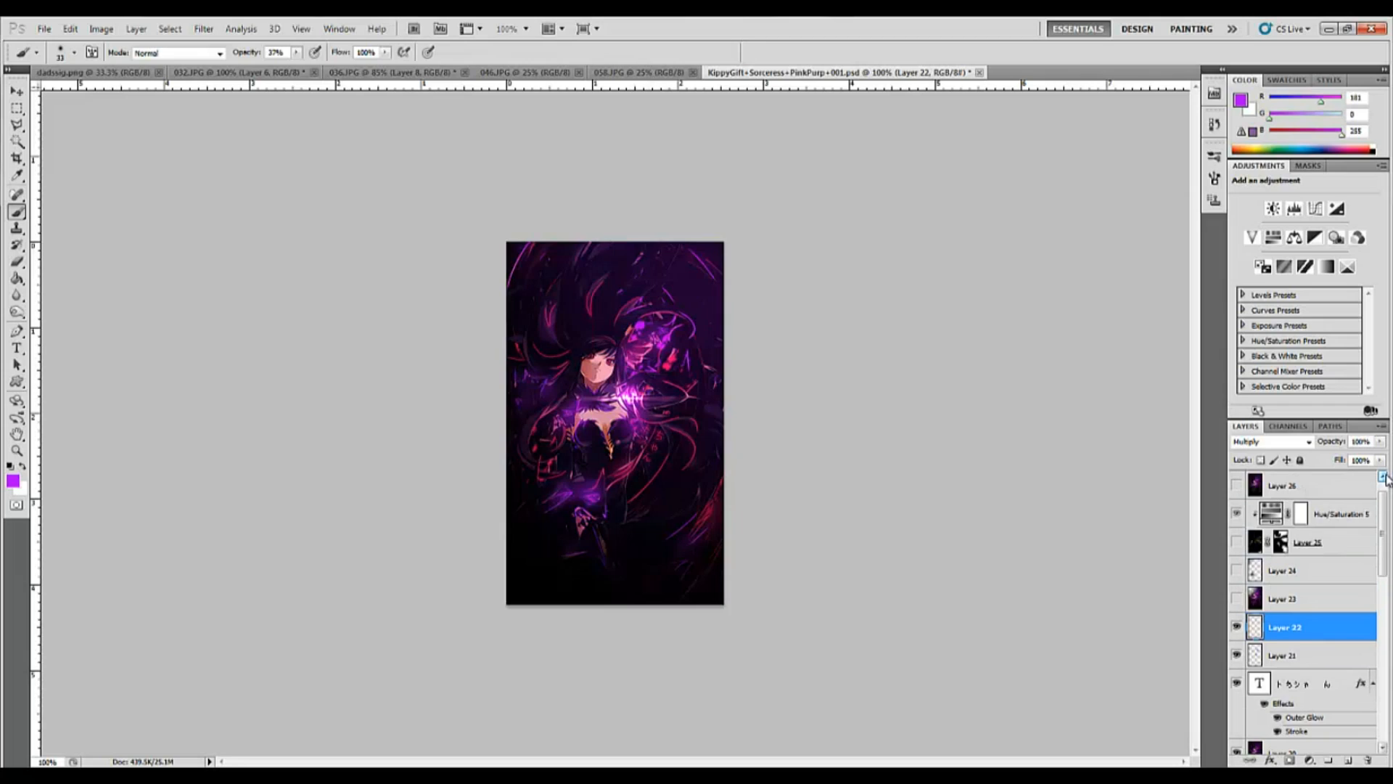
left_click(1237, 599)
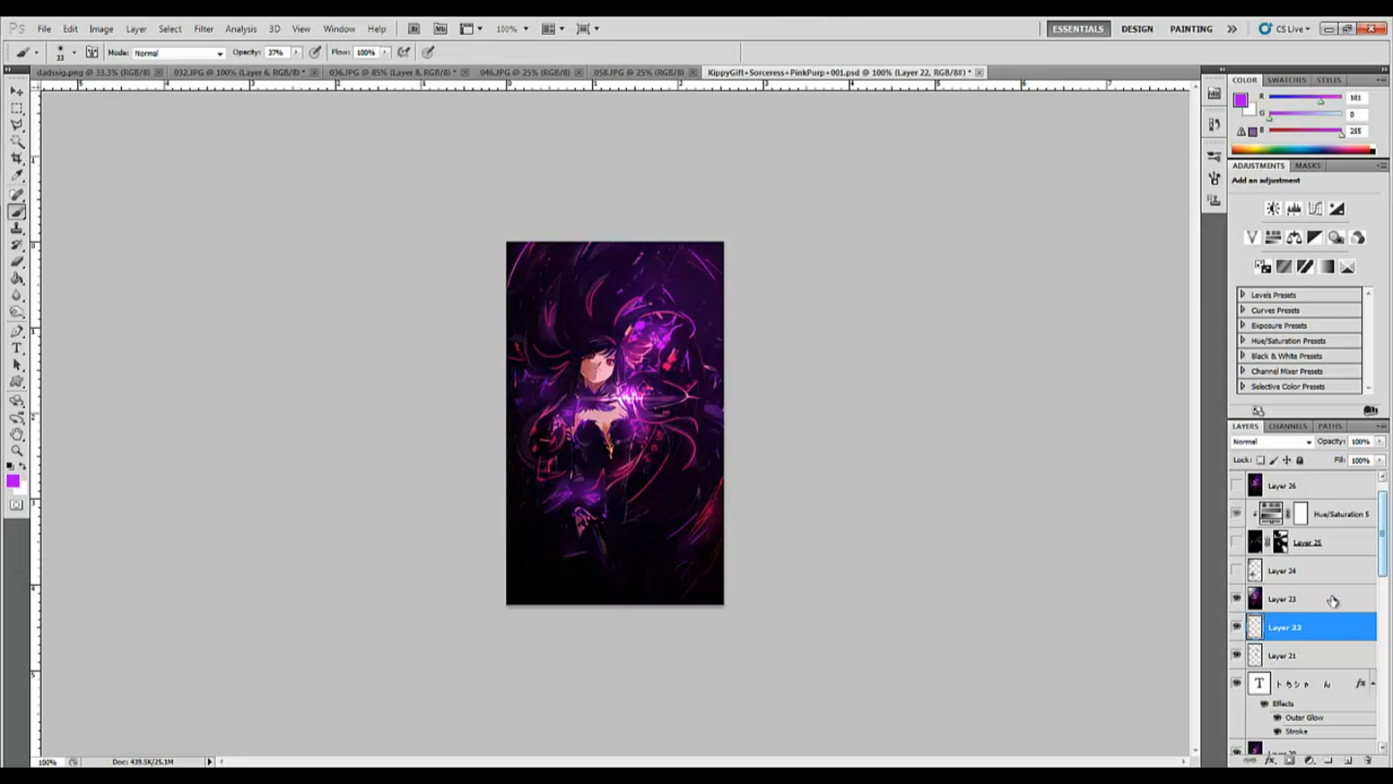
left_click(1288, 599)
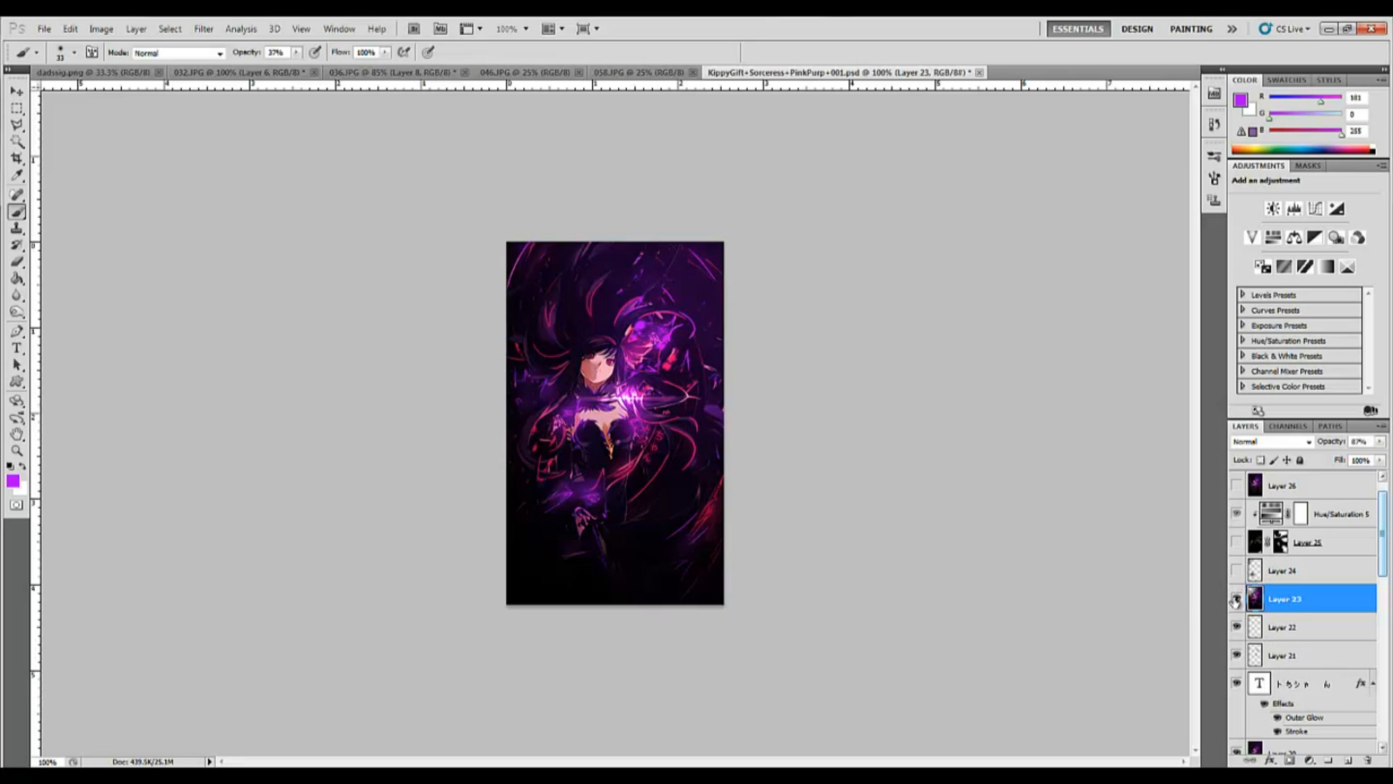
left_click(1236, 599)
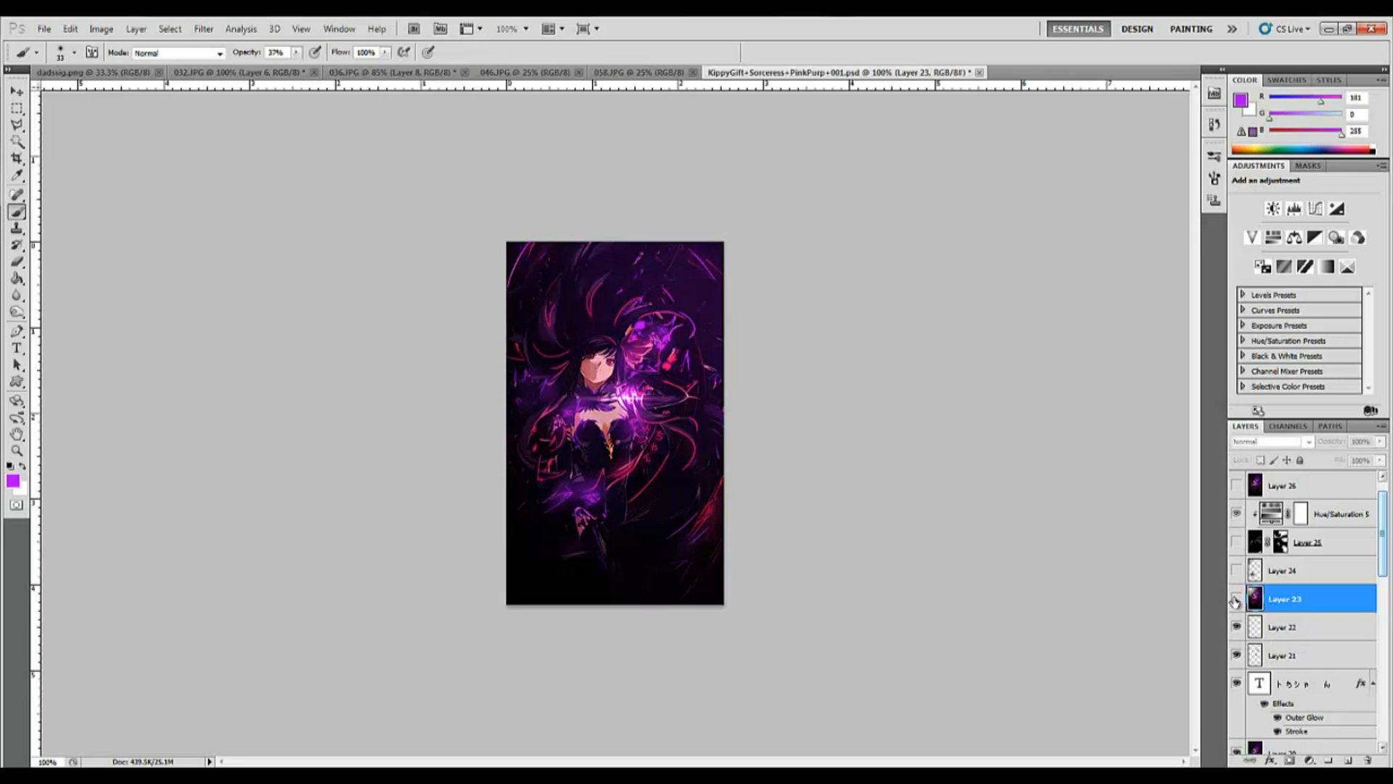
left_click(1236, 599)
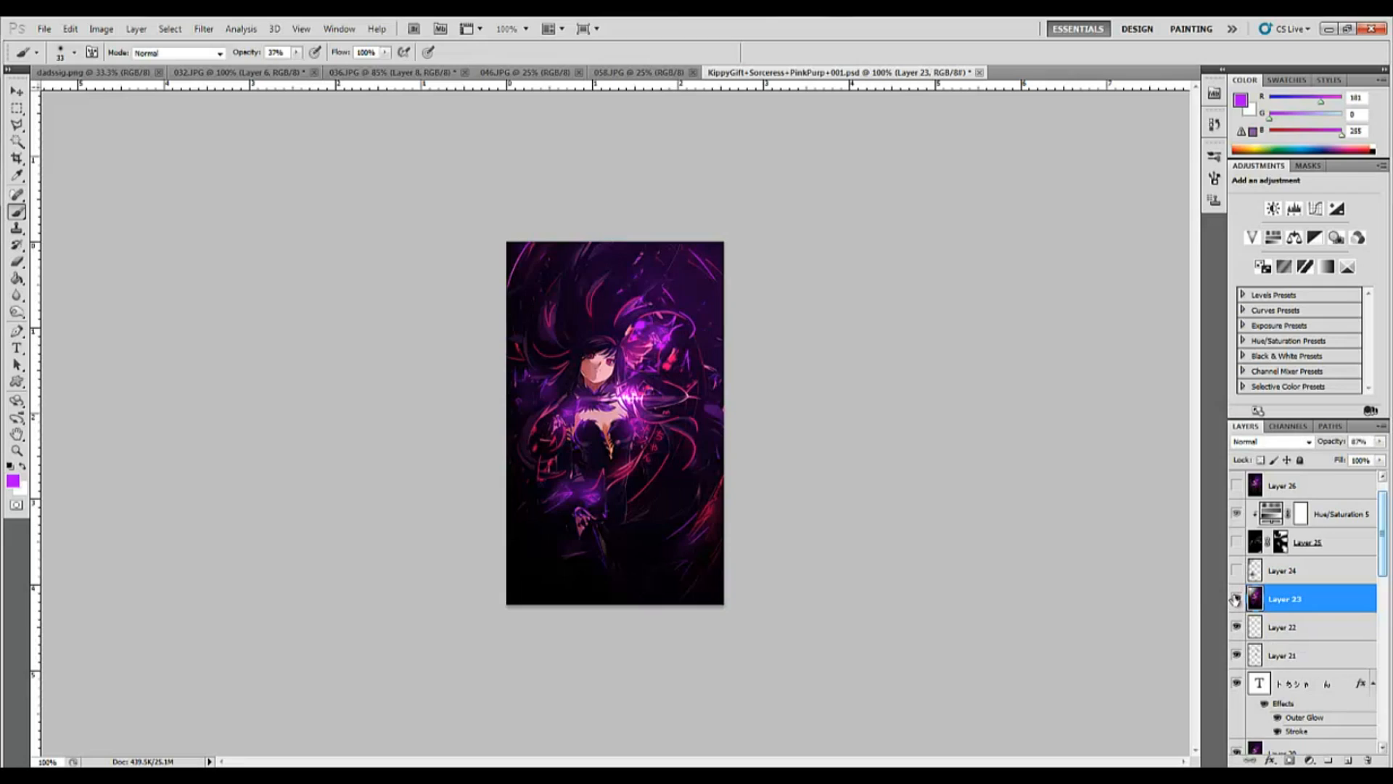
Select and show Layer 24 and the masked Layer 25, dismissing the Windows color scheme prompt
left_click(1300, 579)
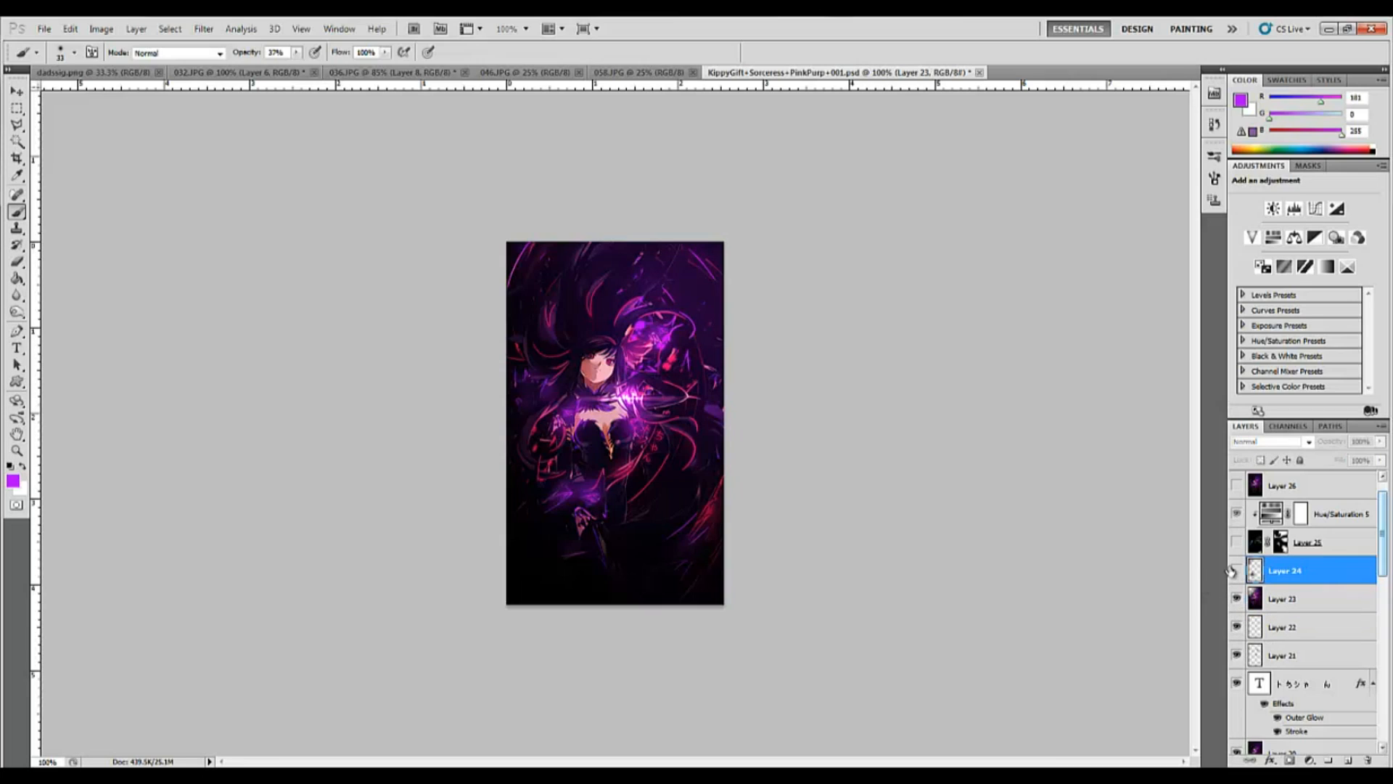
left_click(1236, 571)
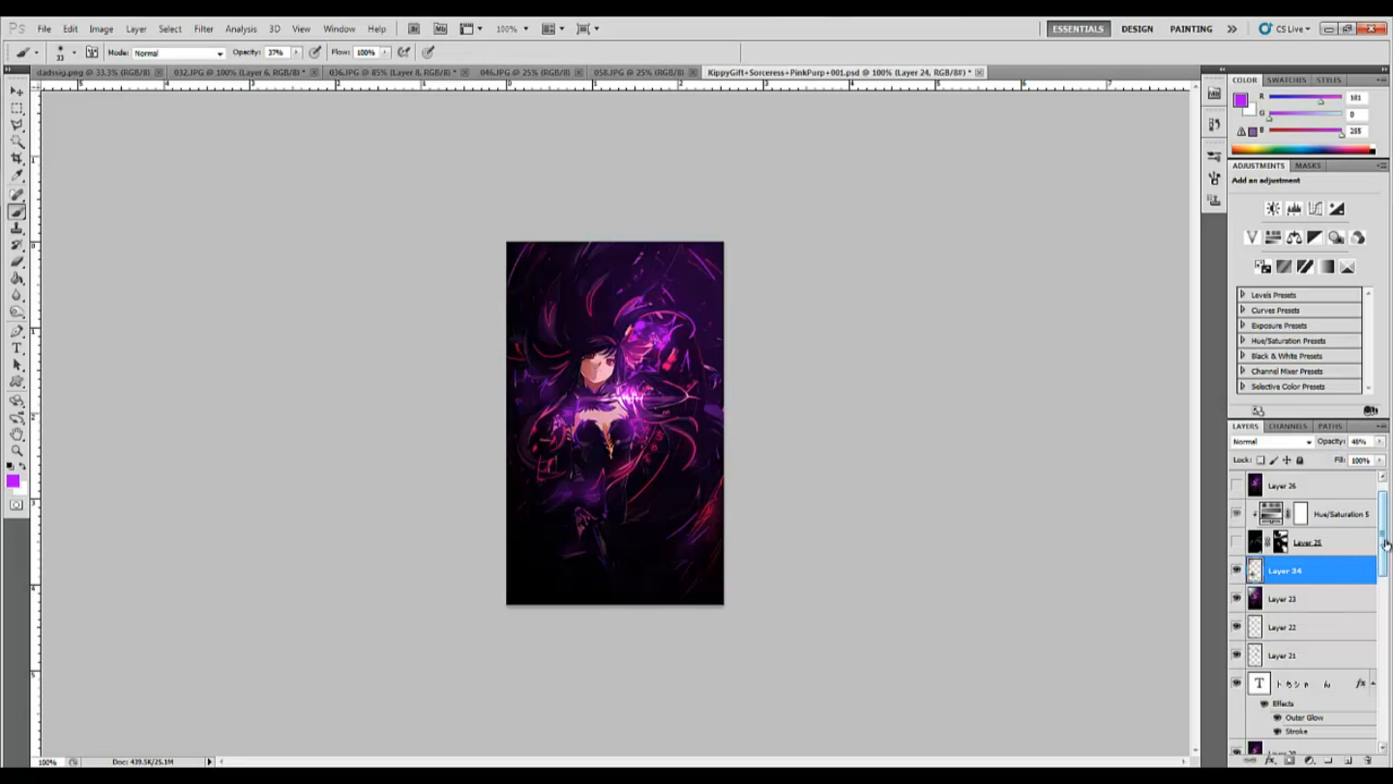
left_click(1347, 543)
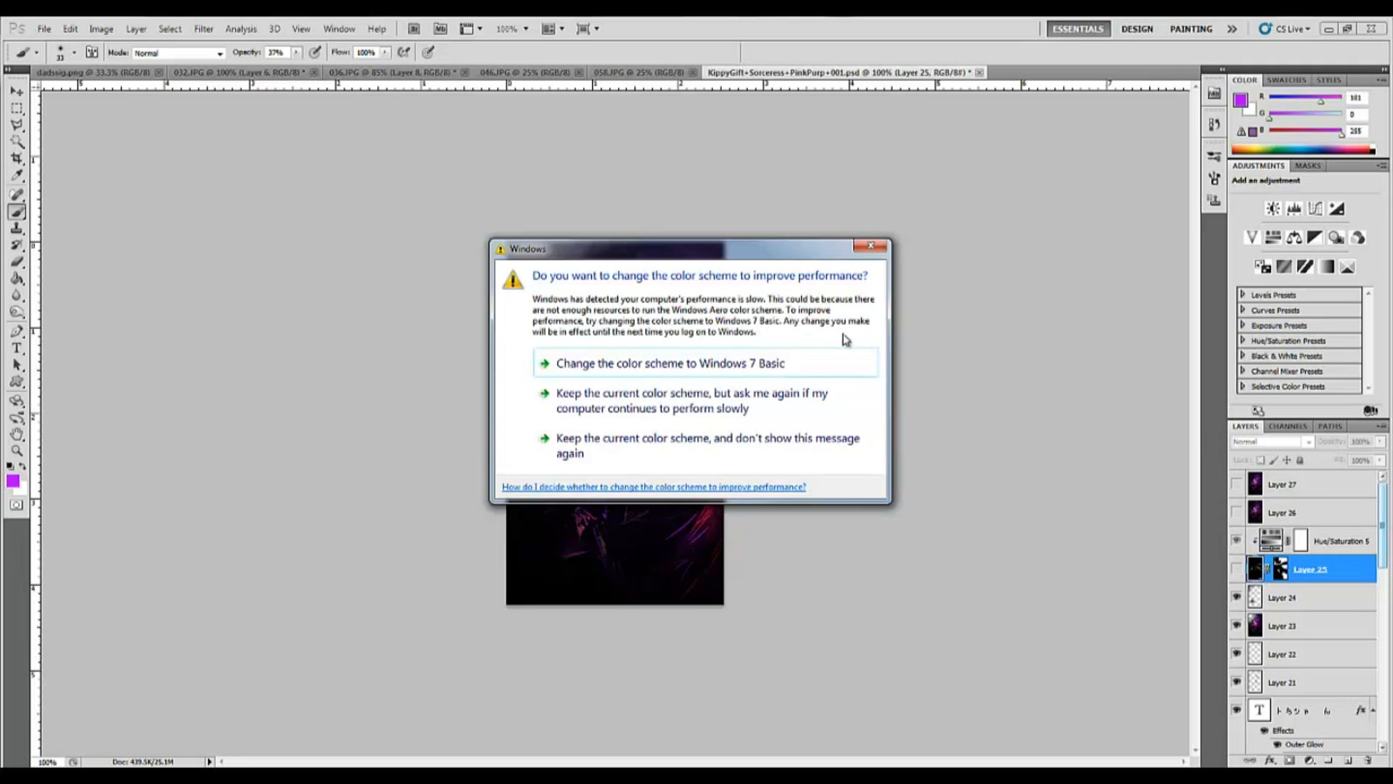
left_click(871, 245)
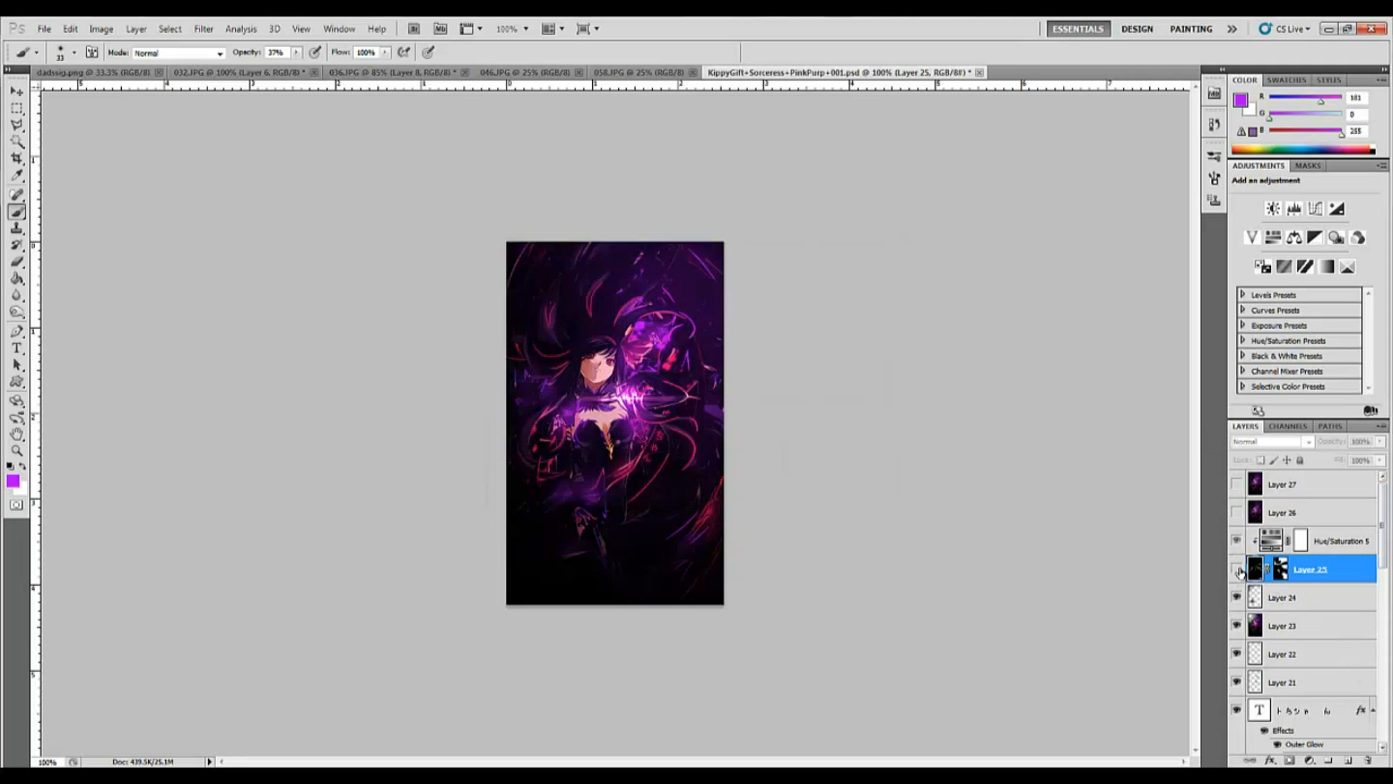
left_click(1237, 571)
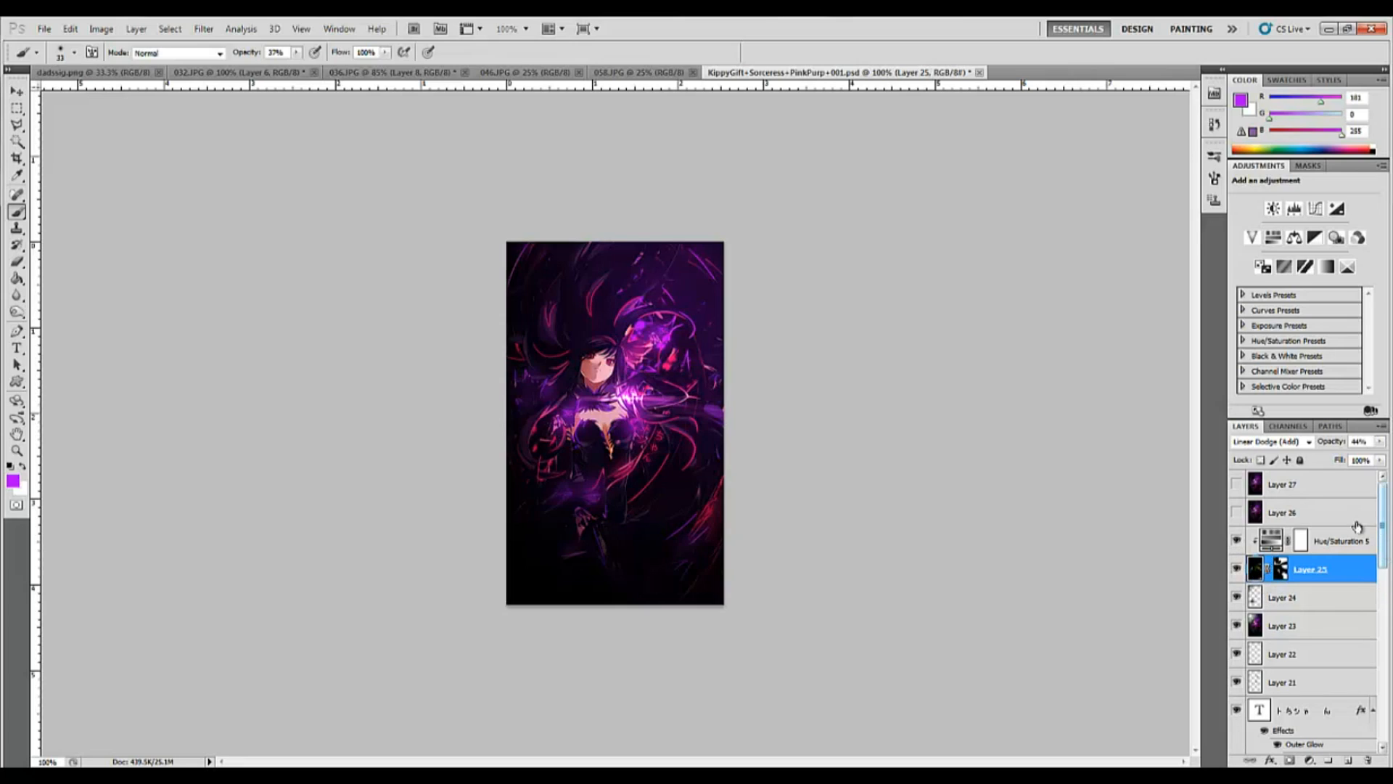
Show and select Layer 26, preview it at 100% opacity, and lower its opacity again
left_click(1236, 514)
left_click(1307, 519)
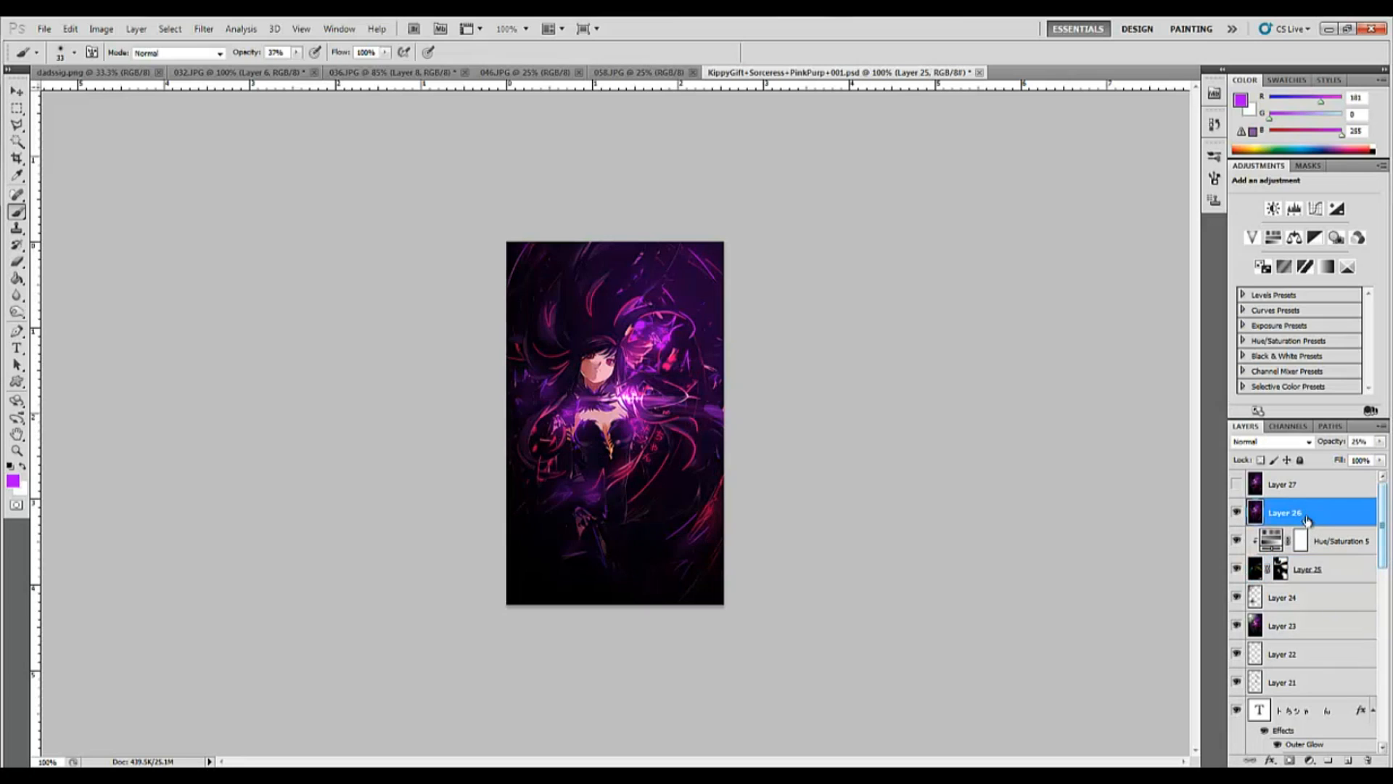
left_click(1380, 442)
left_click(1378, 456)
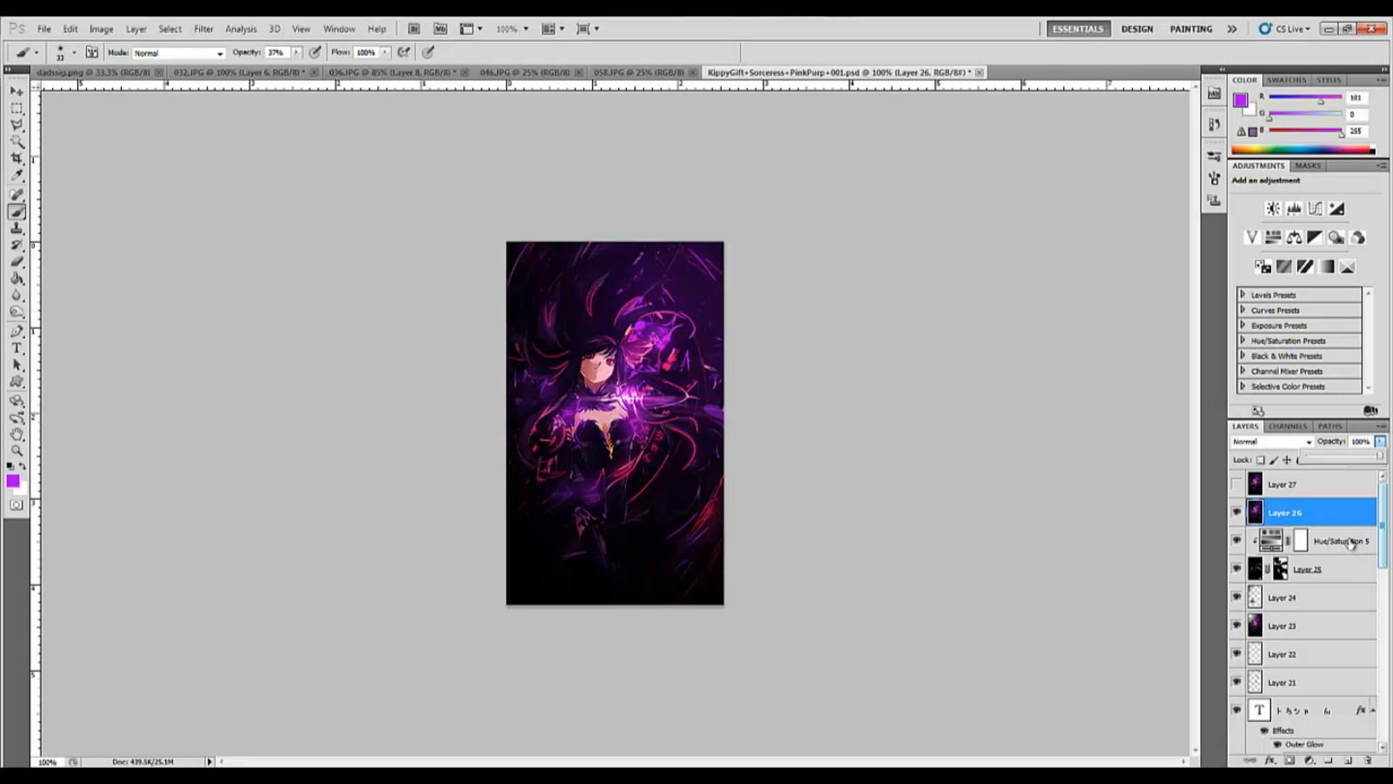
left_click(1321, 457)
Select and show Layer 27 at the top of the layer stack
left_click(1297, 492)
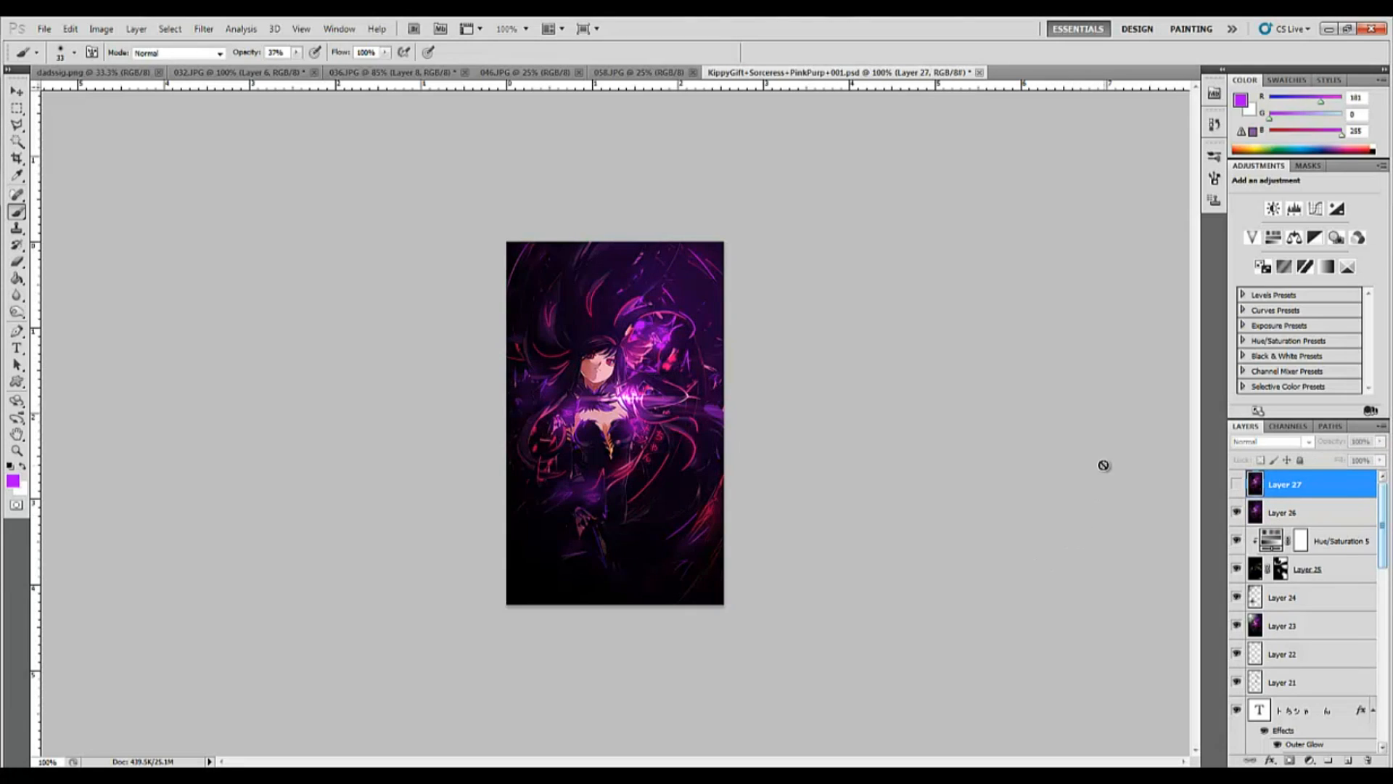
left_click(1239, 485)
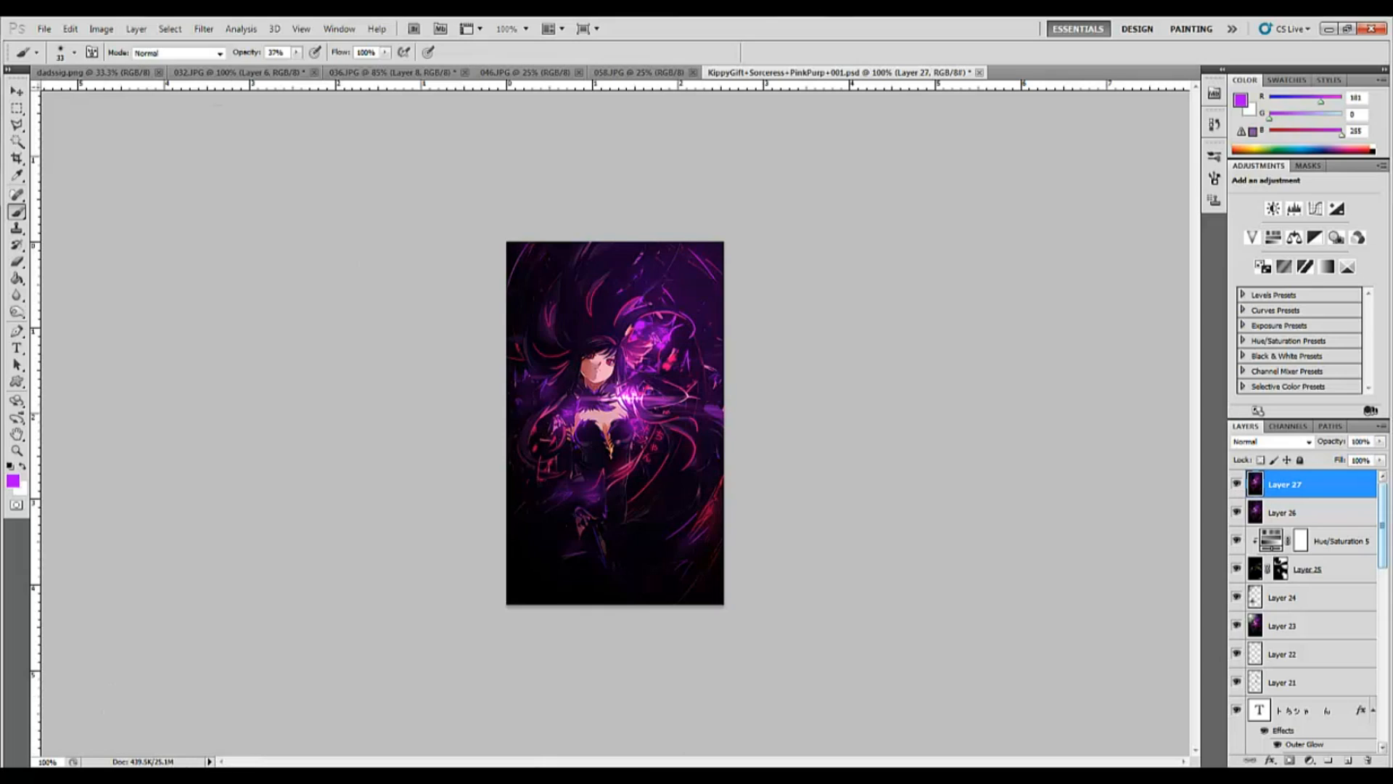
left_click(245, 775)
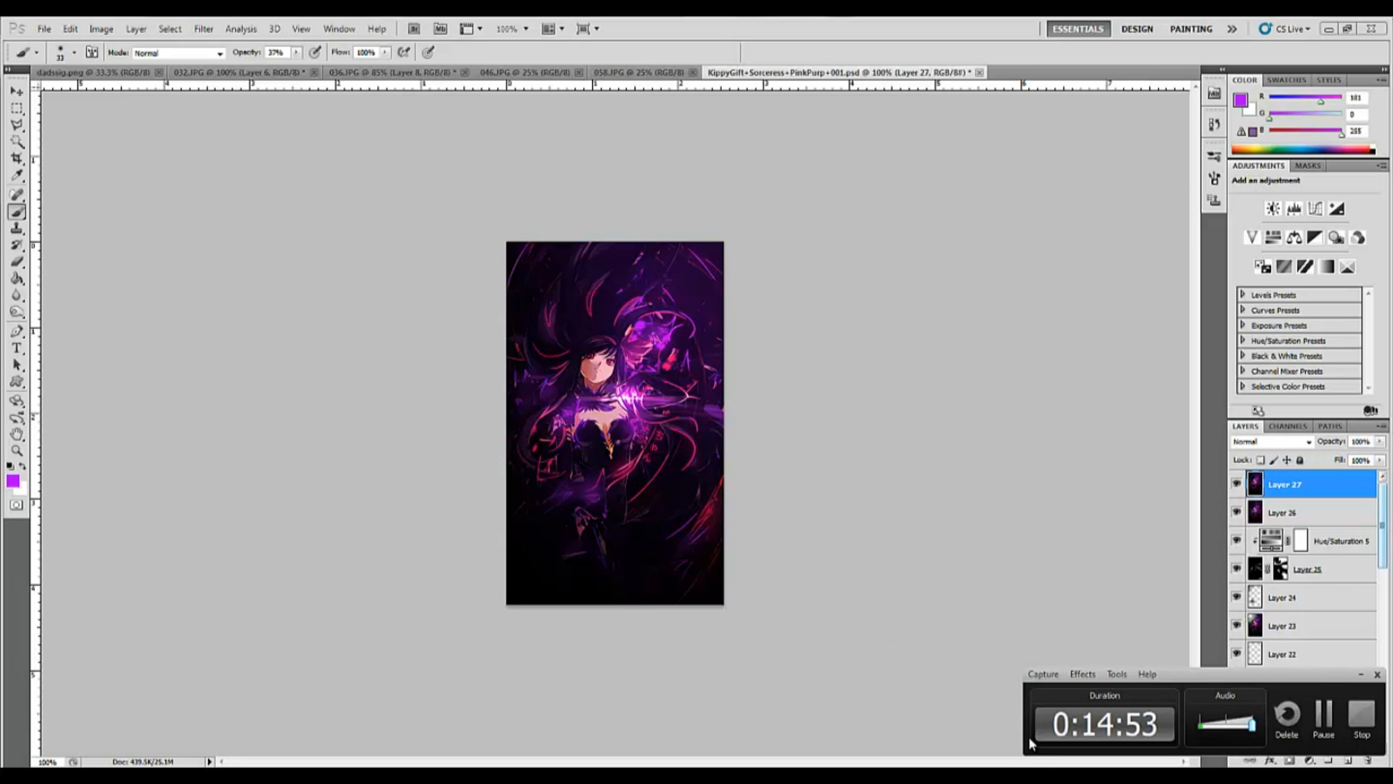
left_click(1364, 719)
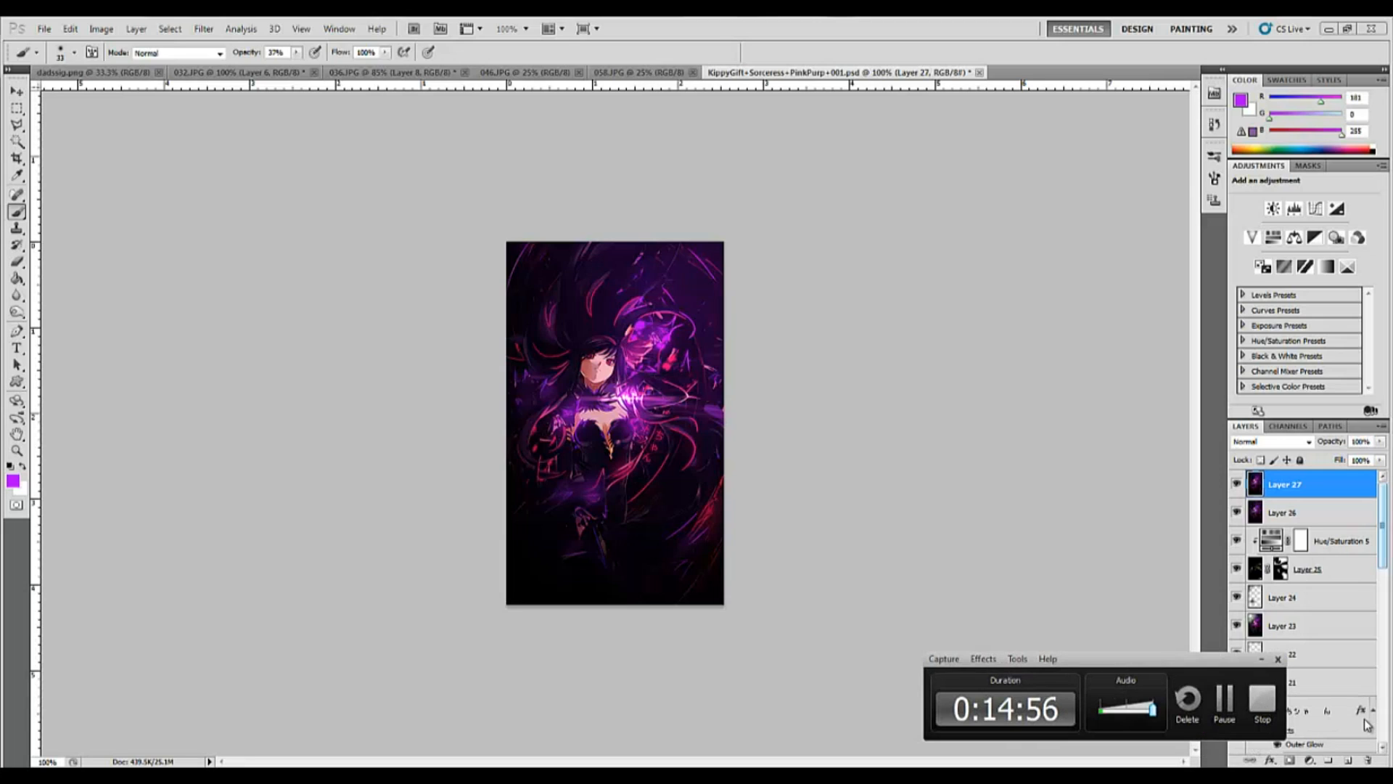